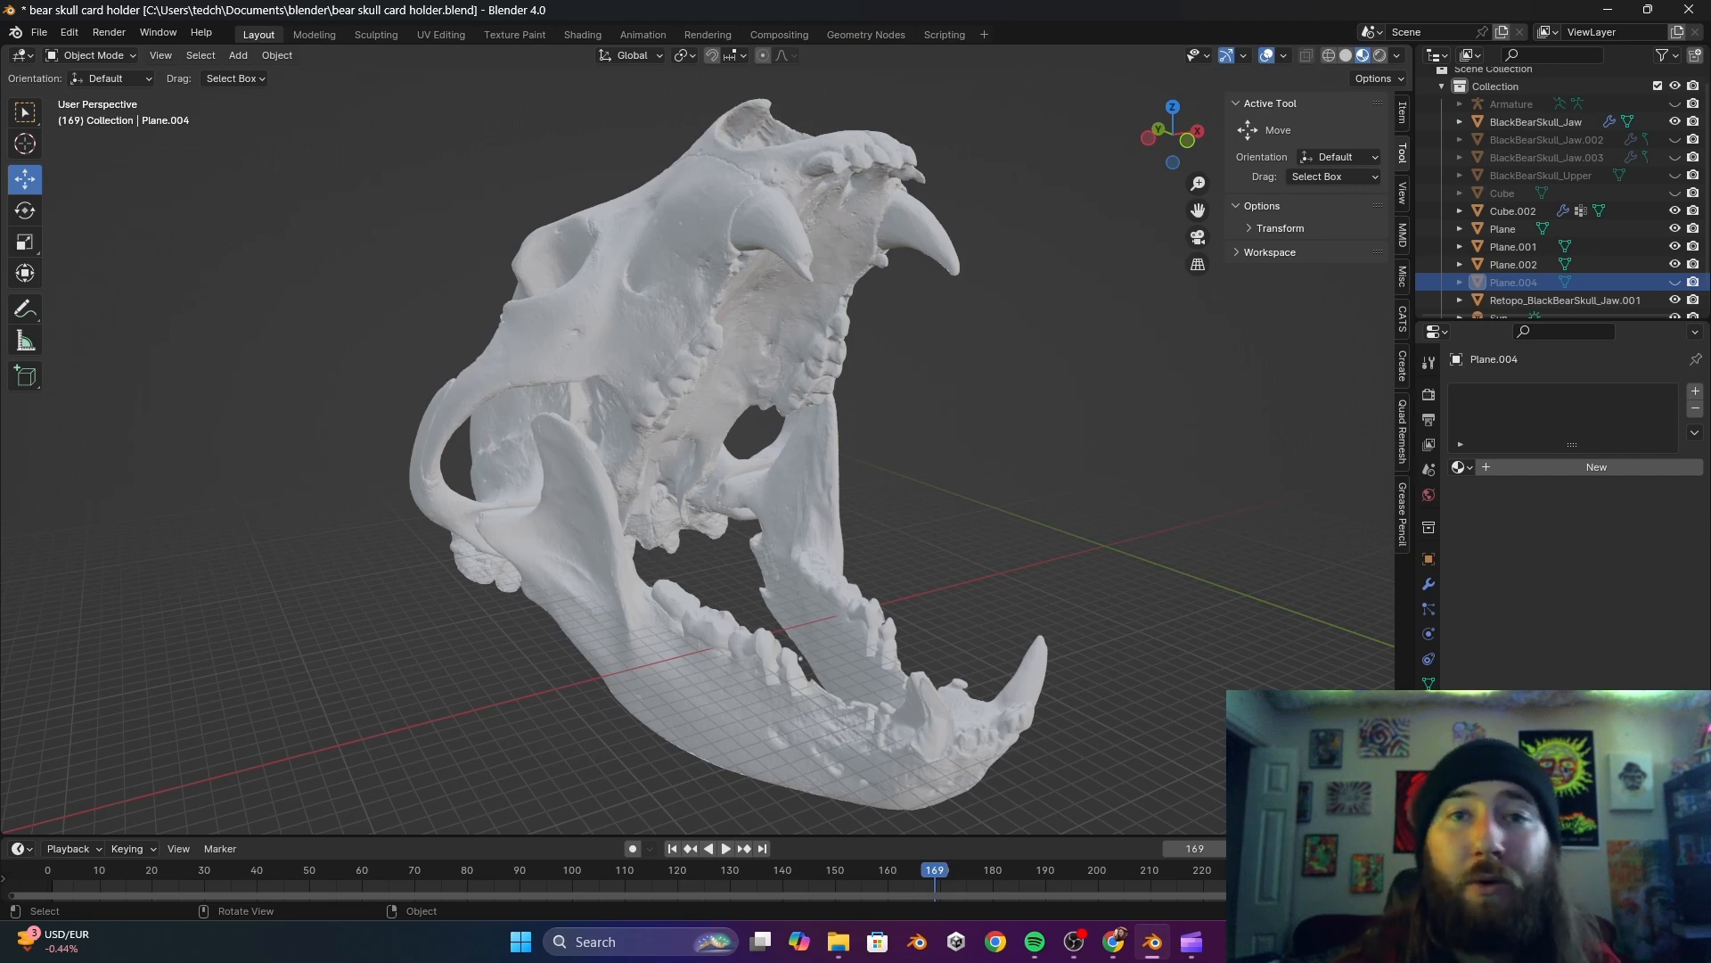
Step: Switch to OBS, hide the logi web cam source, and return to Blender
left_click(1076, 948)
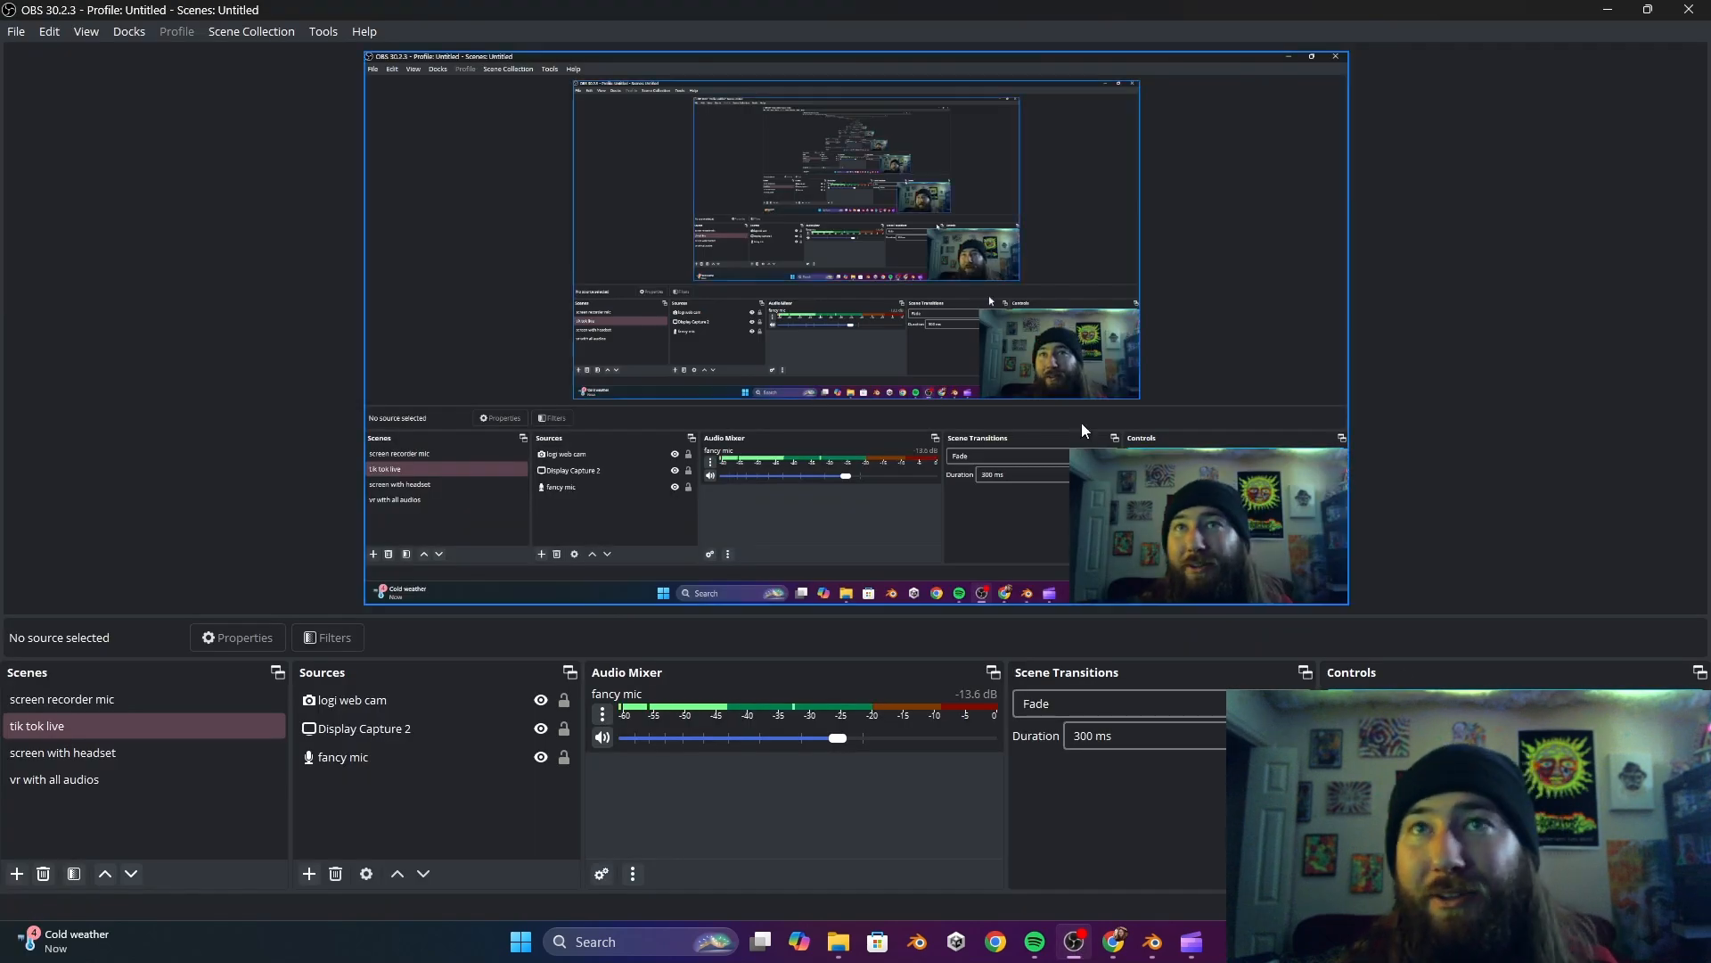
left_click(403, 755)
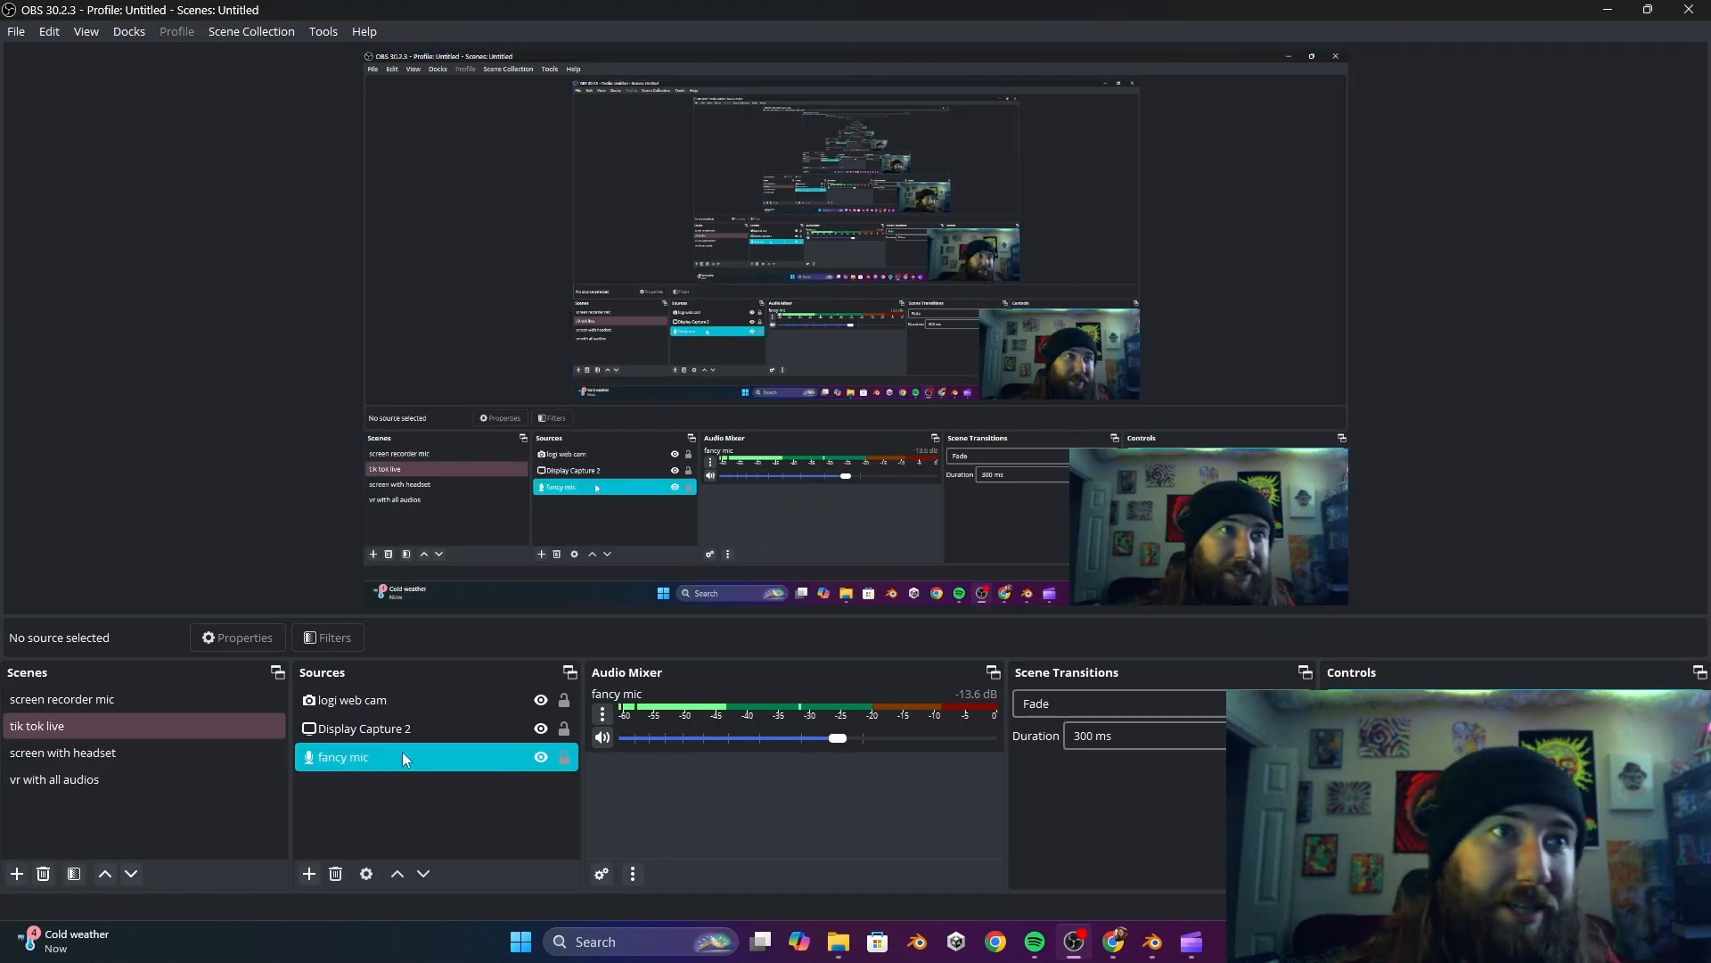
left_click(452, 711)
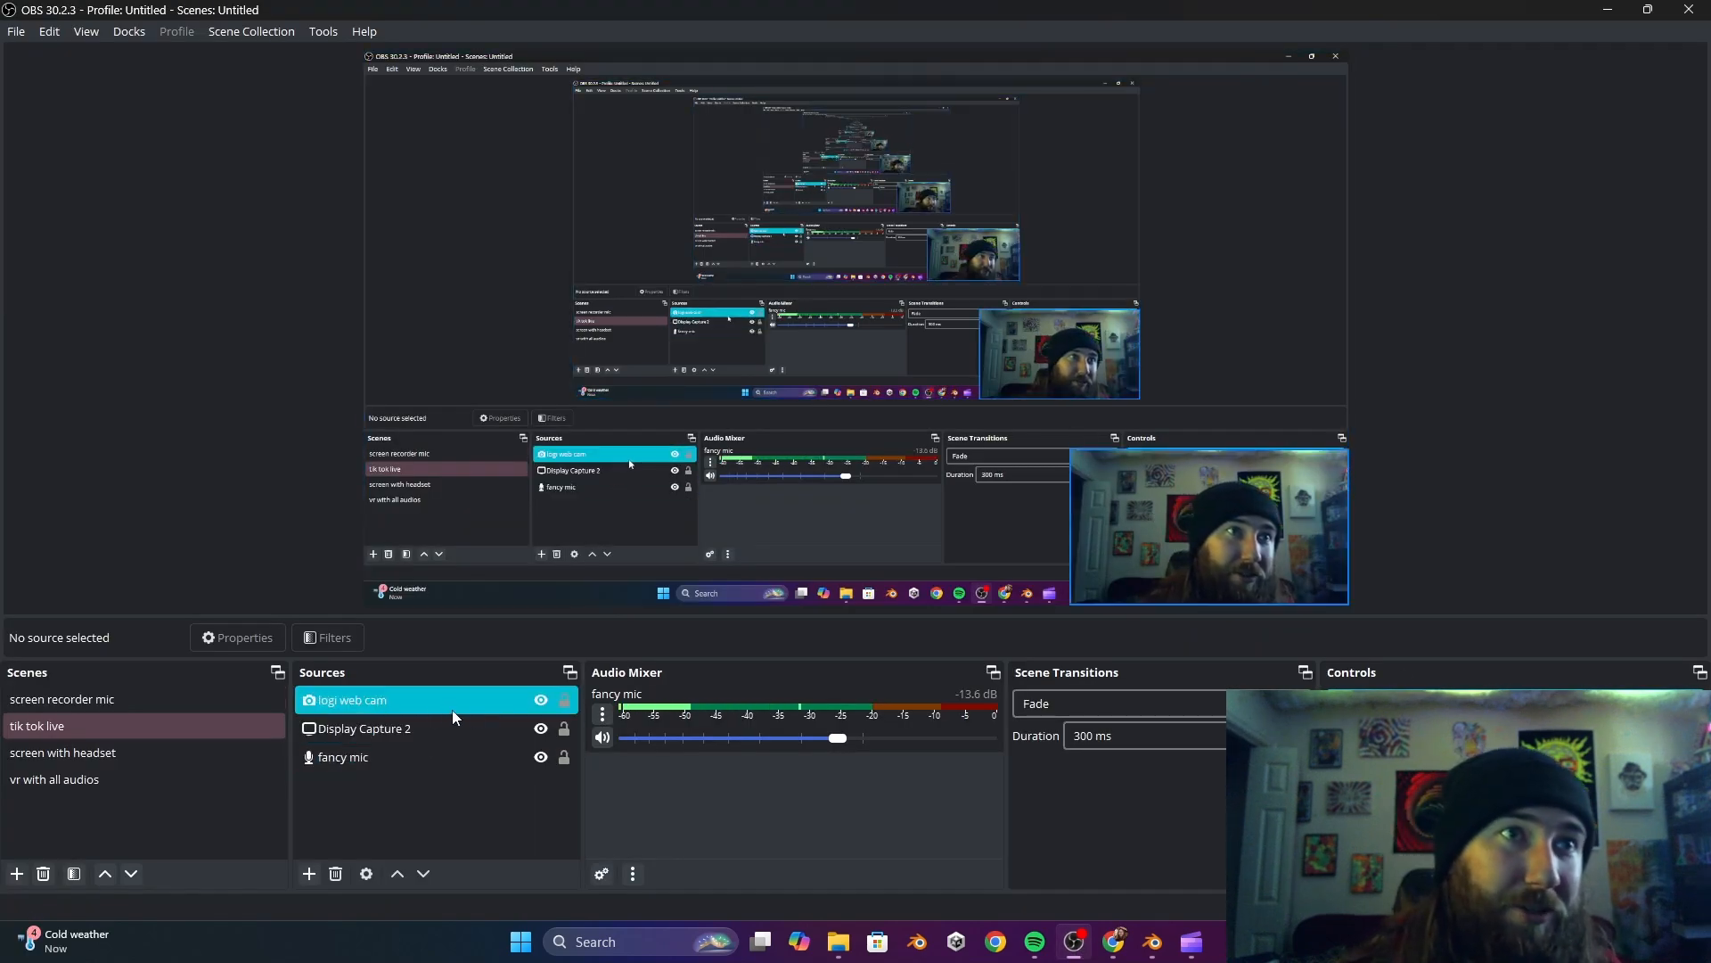
left_click(542, 701)
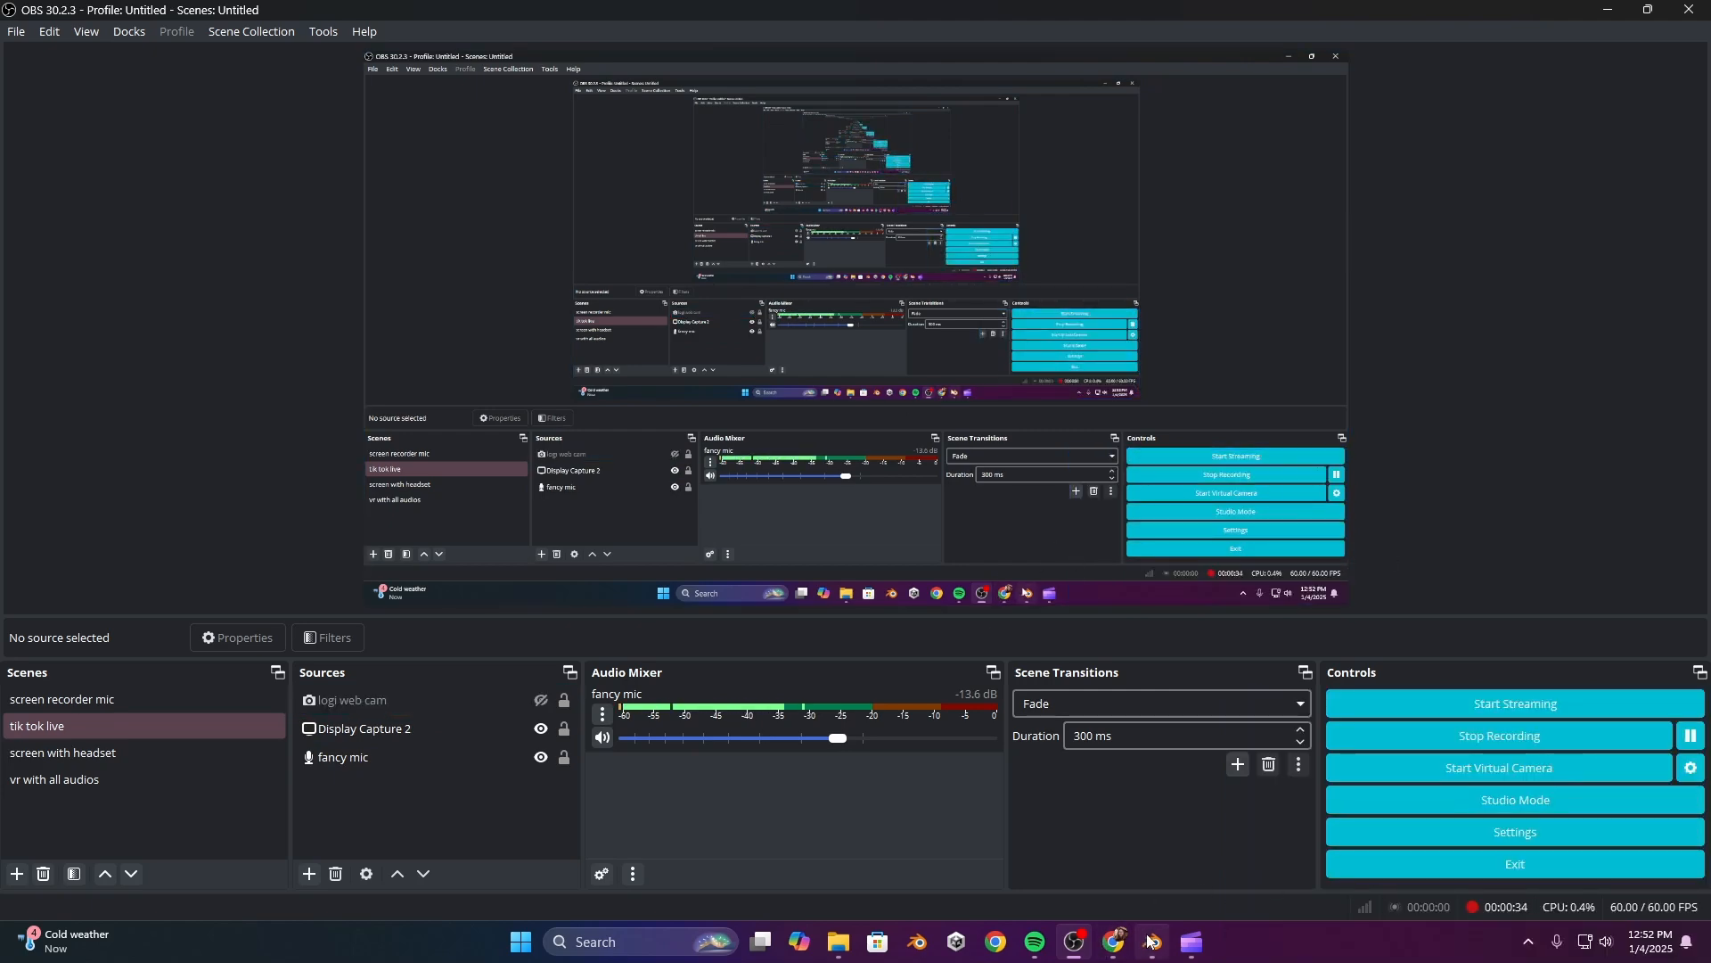
mouse_move(1154, 942)
left_click(1168, 877)
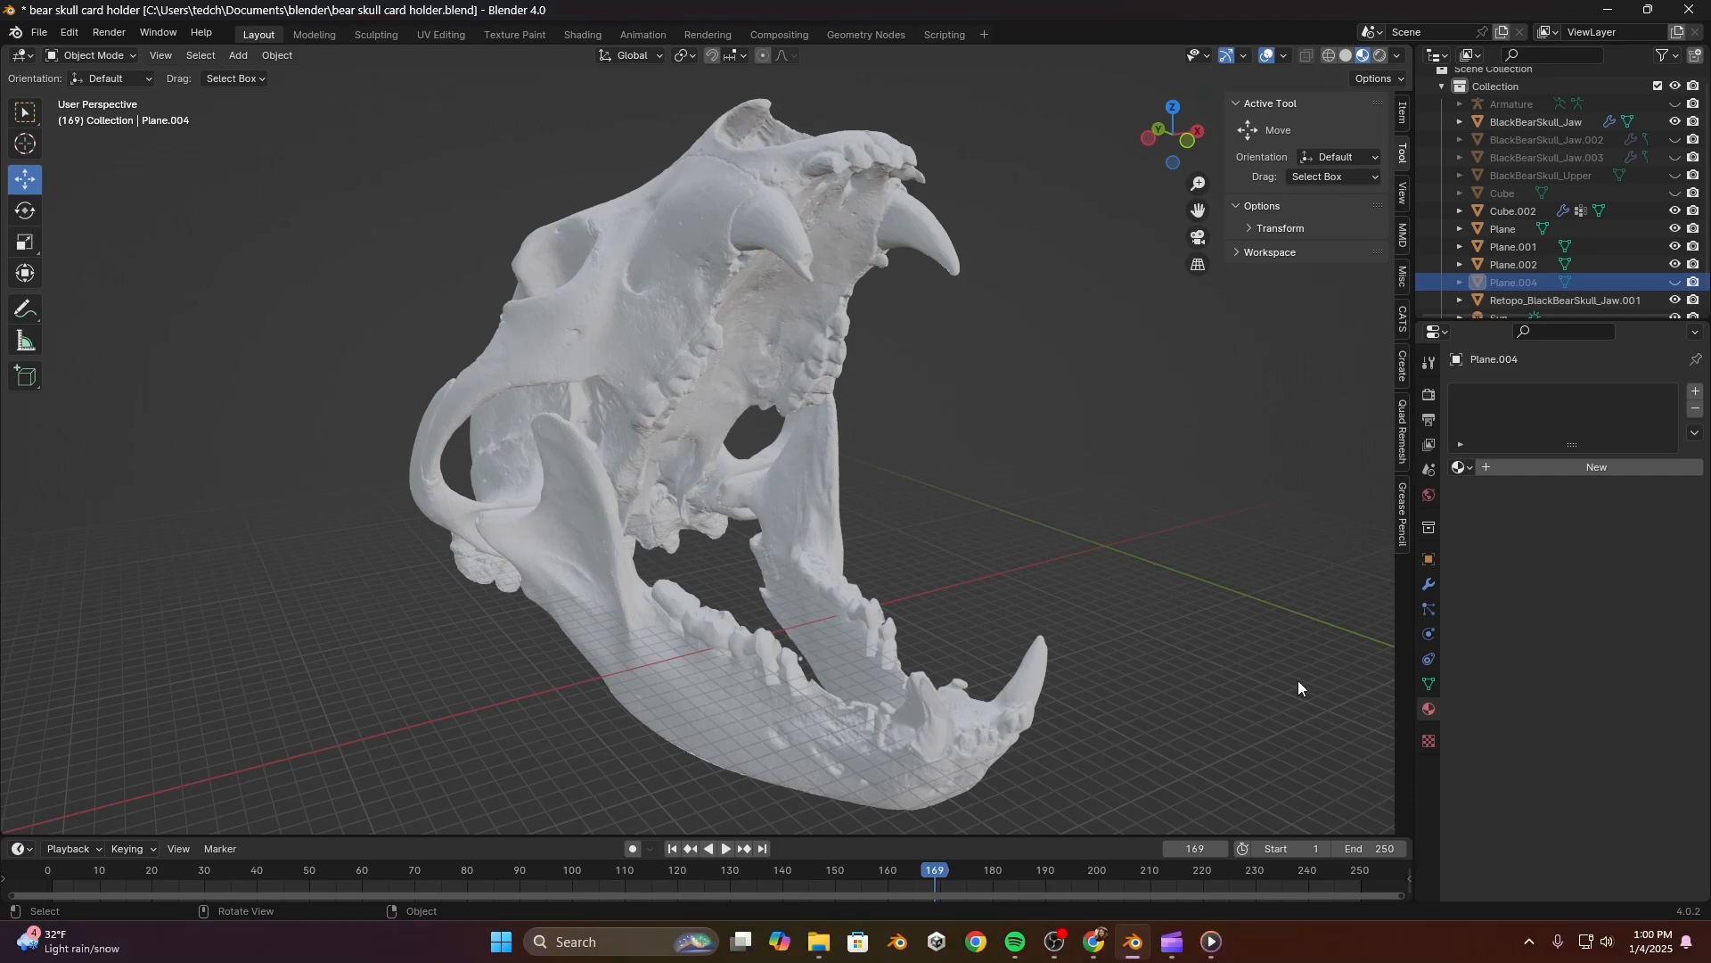
Step: Examine the open-jawed bear skull model from both sides and from below
scroll(1298, 681, "up", 3)
middle_click_drag(1297, 680, 1248, 657)
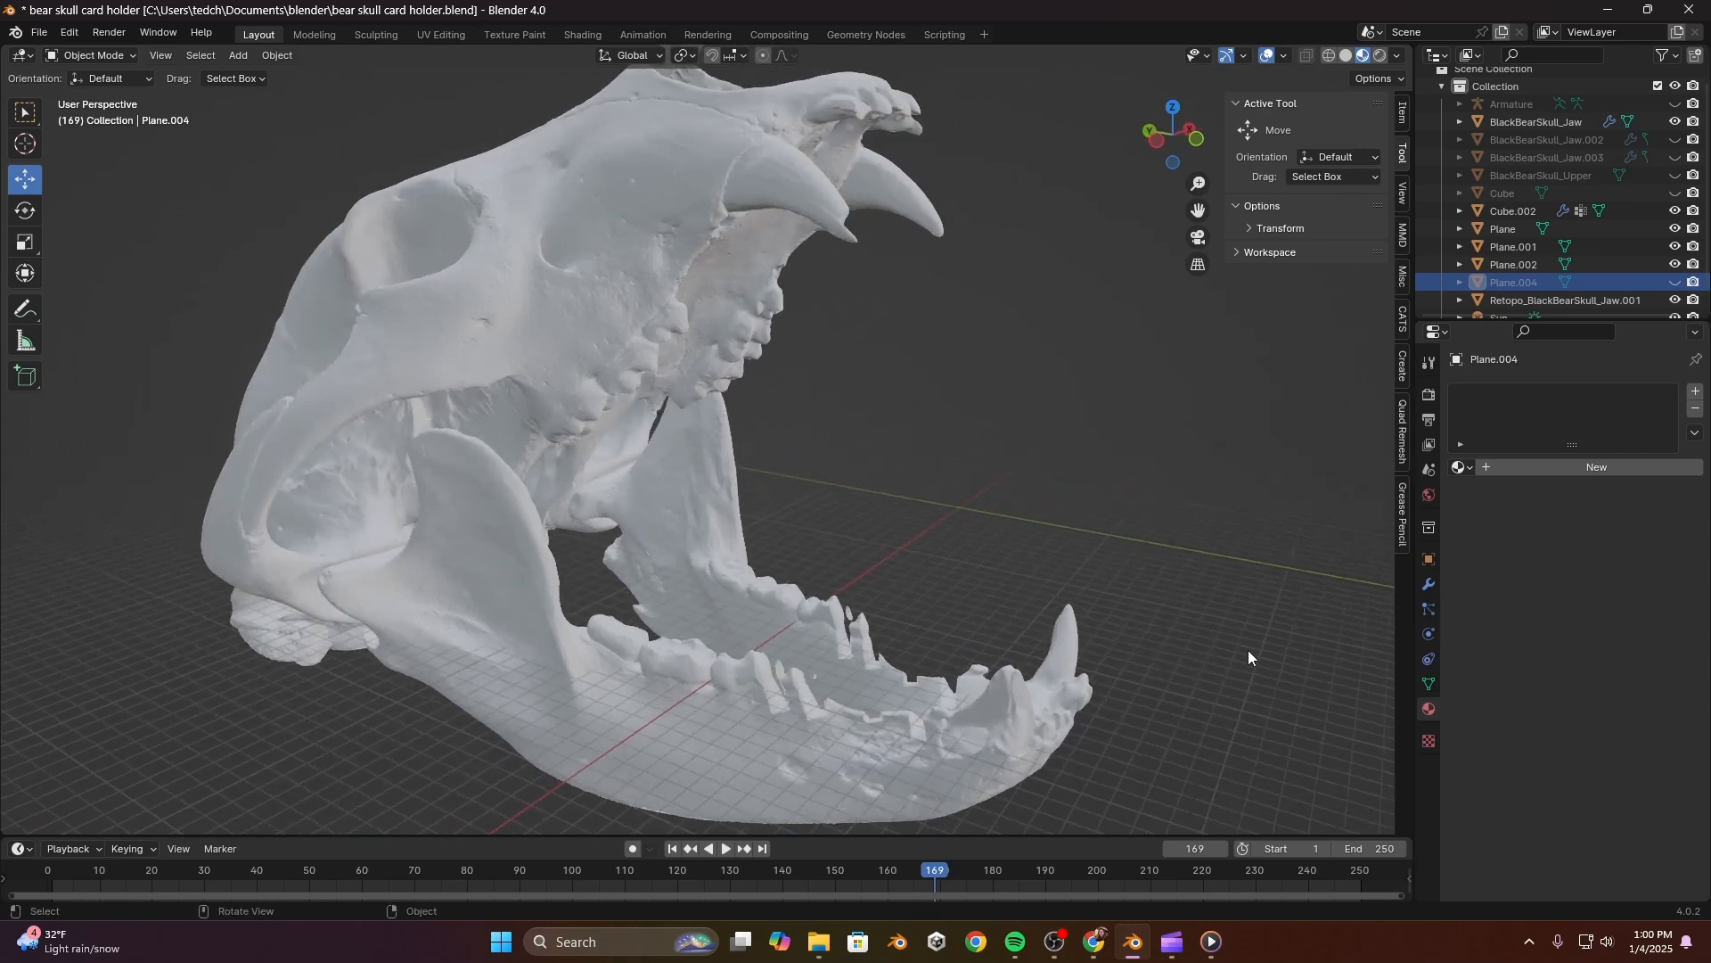
scroll(1247, 657, "down", 1)
middle_click_drag(1109, 652, 941, 663)
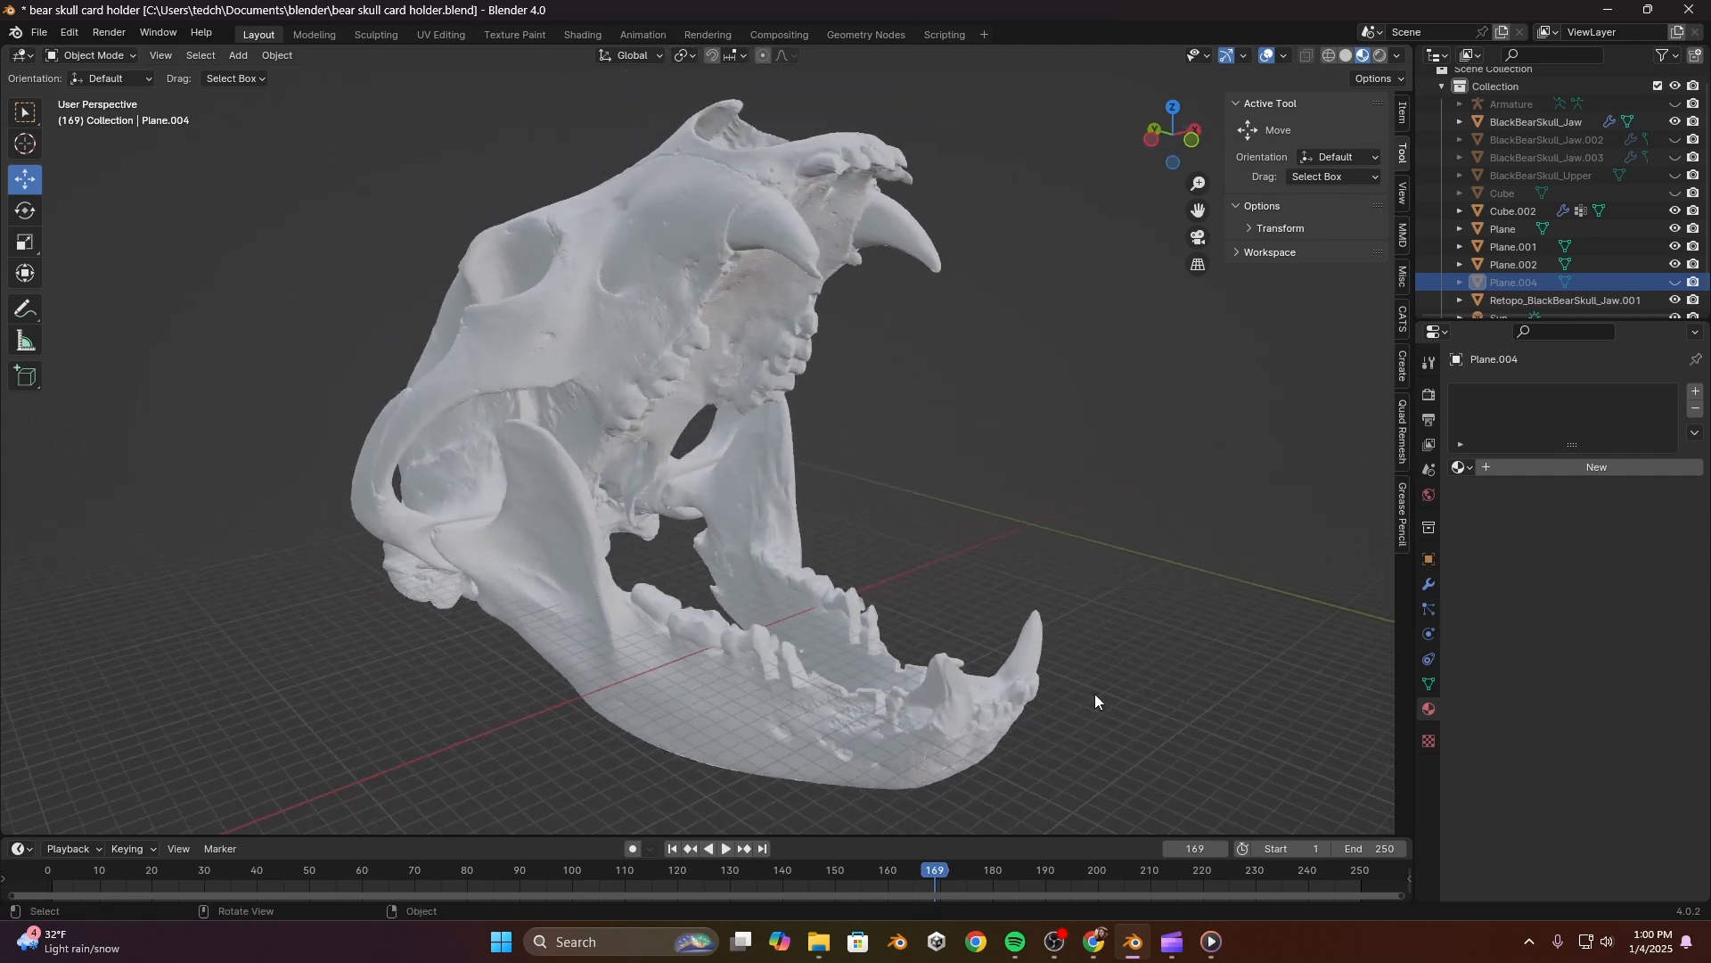
middle_click_drag(1094, 694, 1135, 683)
middle_click_drag(962, 661, 799, 594)
scroll(1039, 633, "up", 2)
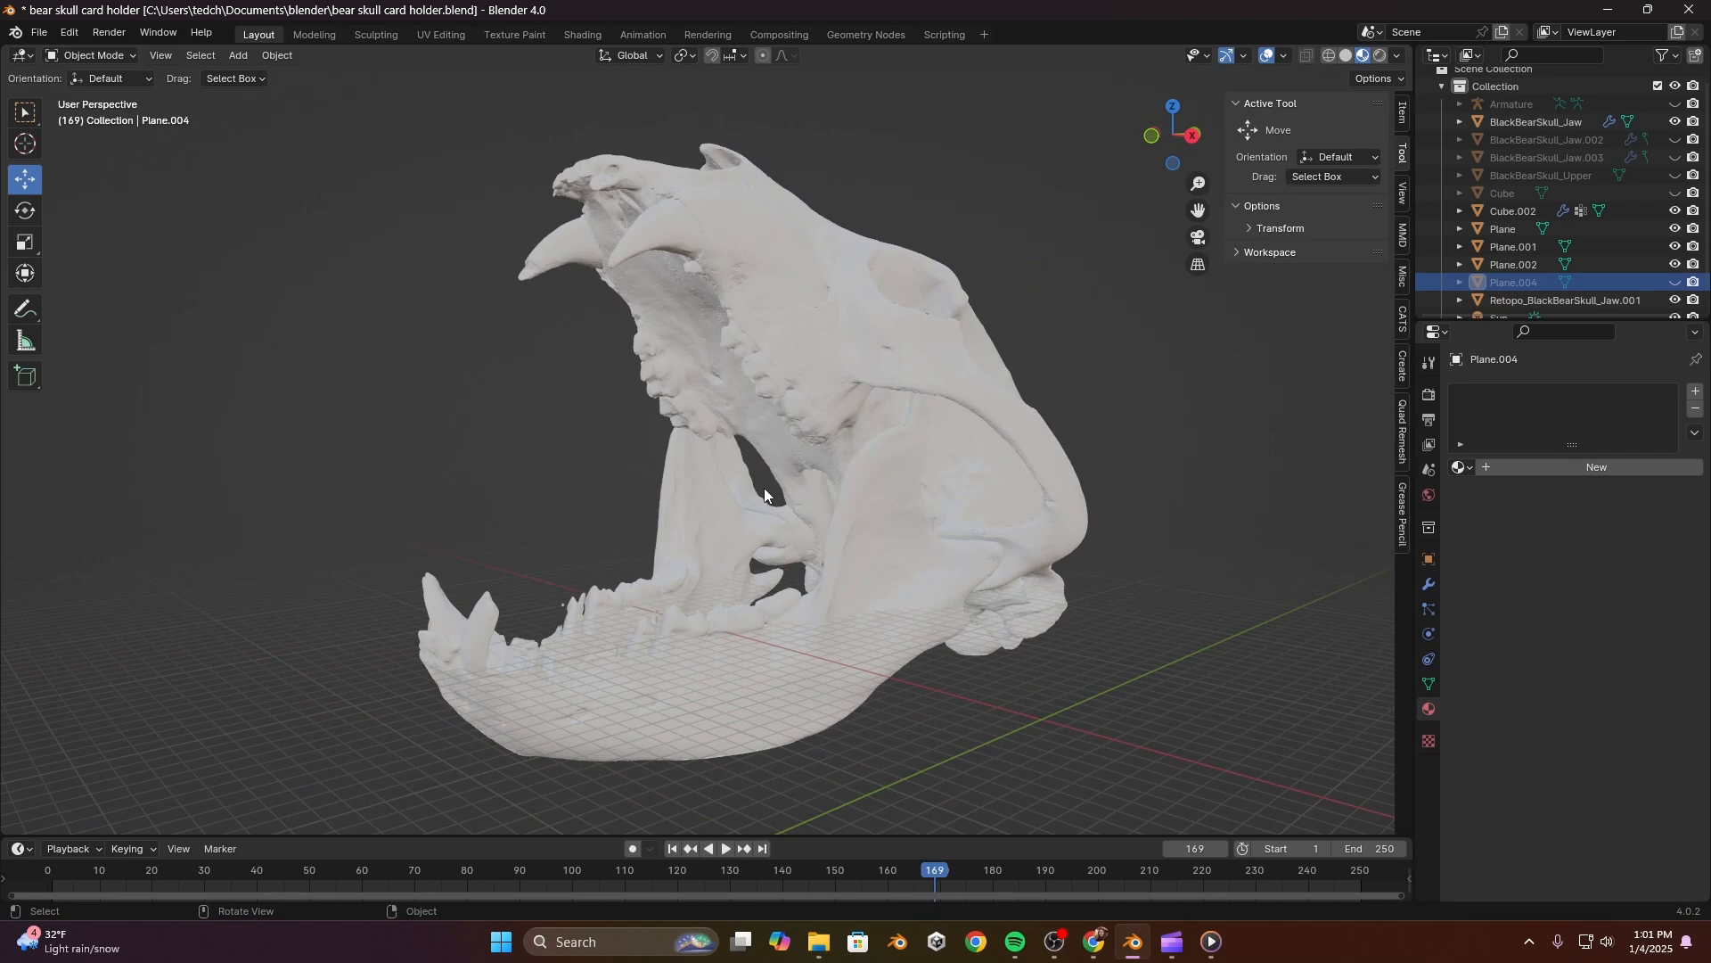
middle_click_drag(764, 492, 934, 499)
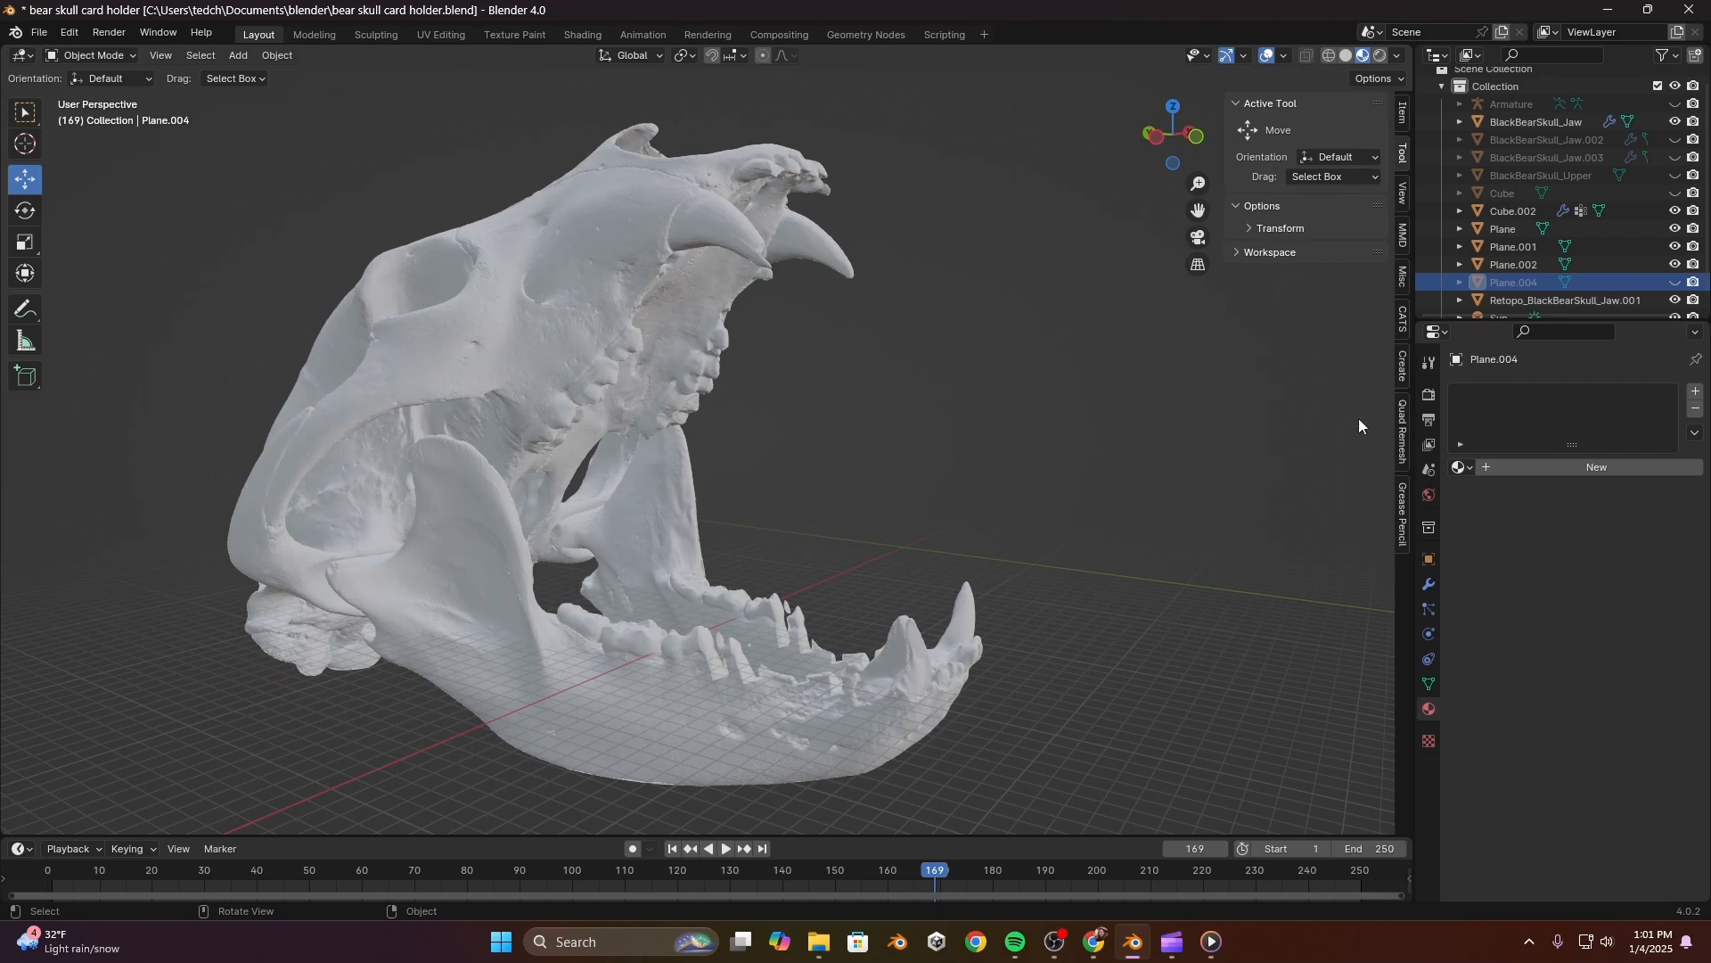
middle_click_drag(800, 618, 847, 563)
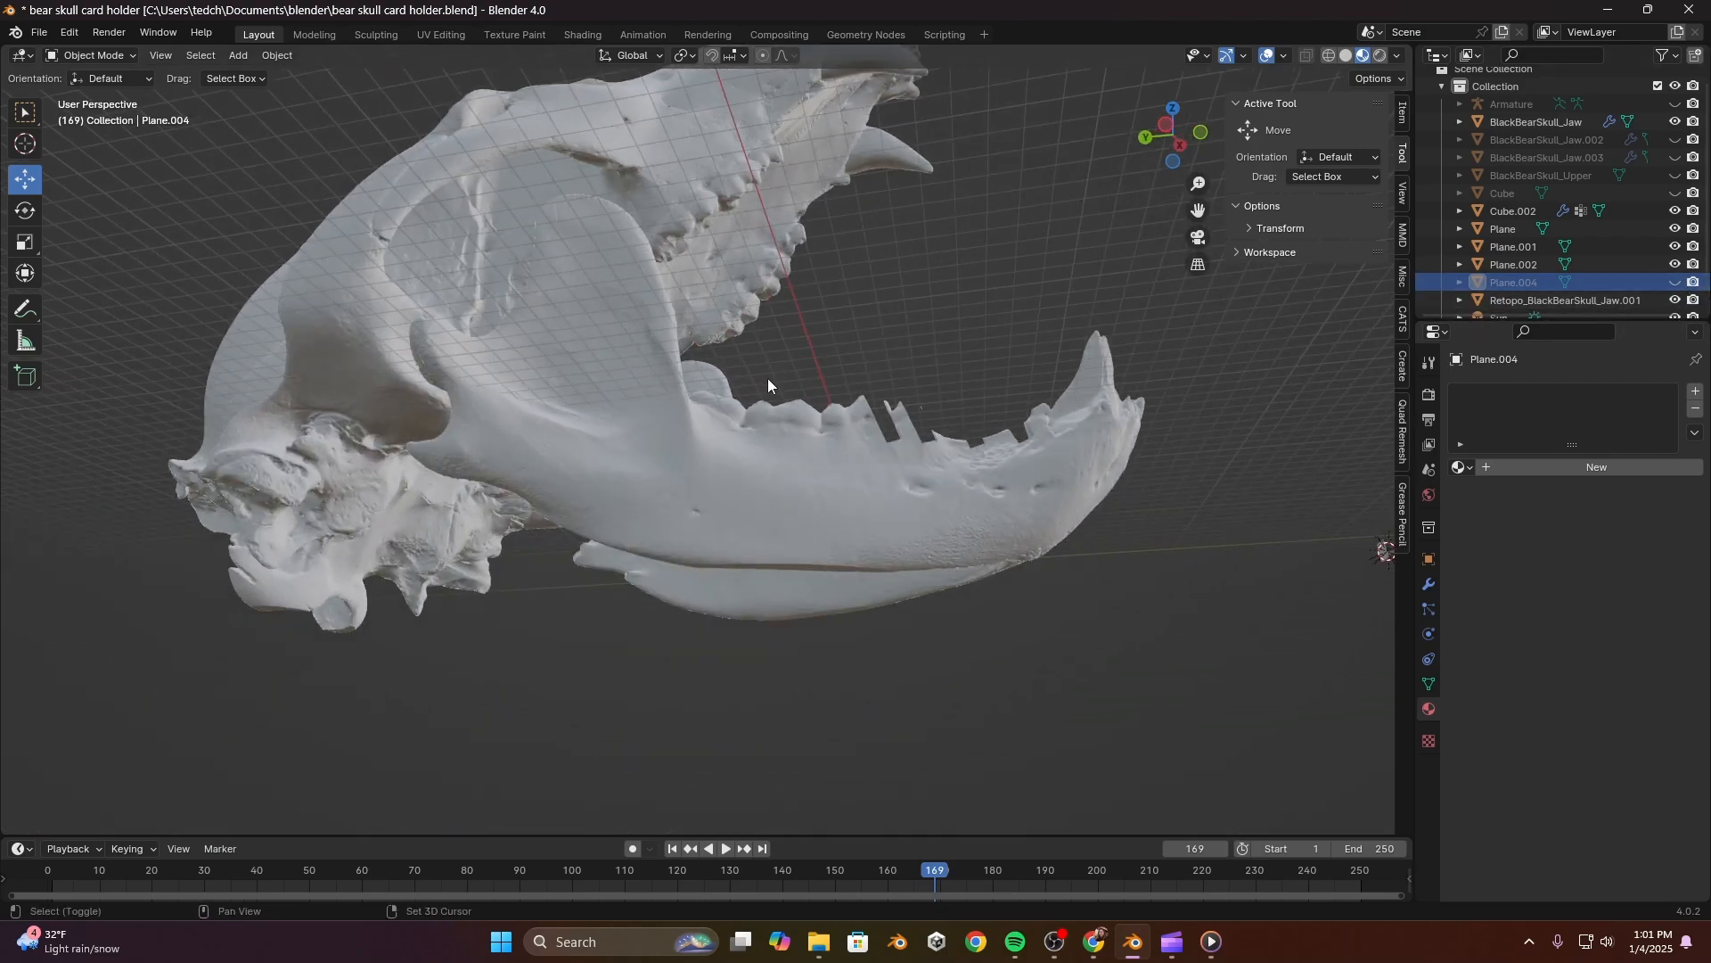
middle_click_drag(767, 381, 821, 531, "shift")
middle_click_drag(1056, 442, 973, 540)
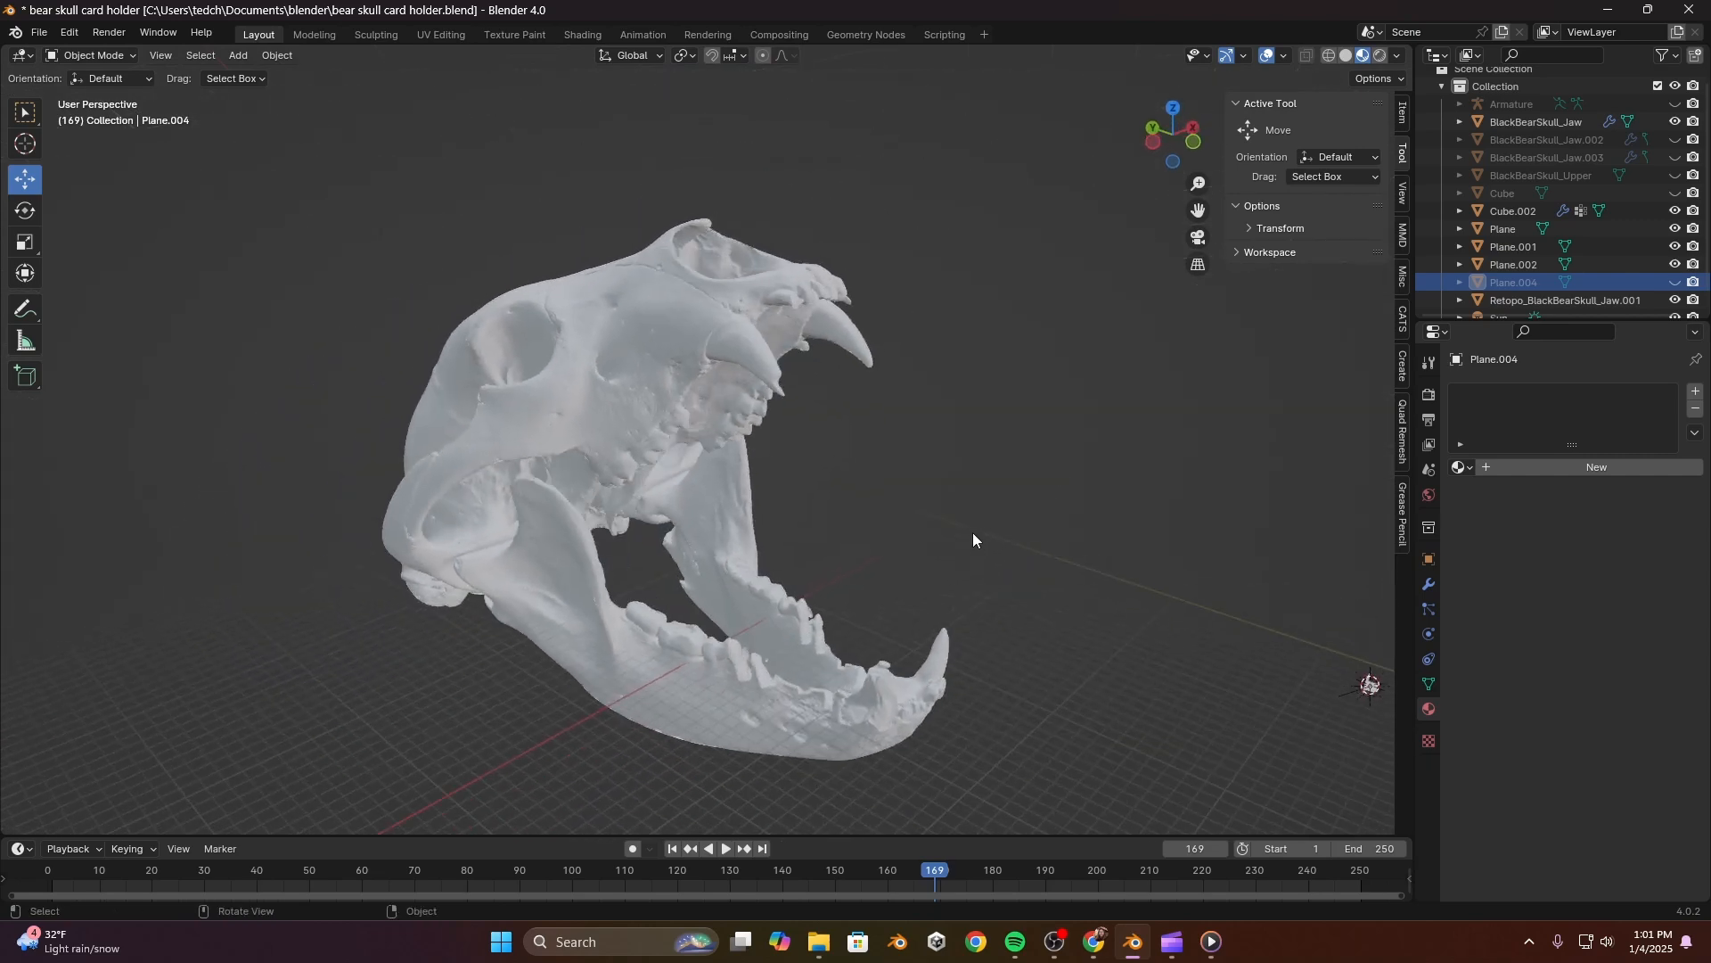
Step: Unhide Plane.004 and check how the stack of card shapes sits inside the lower jaw
left_click(1675, 282)
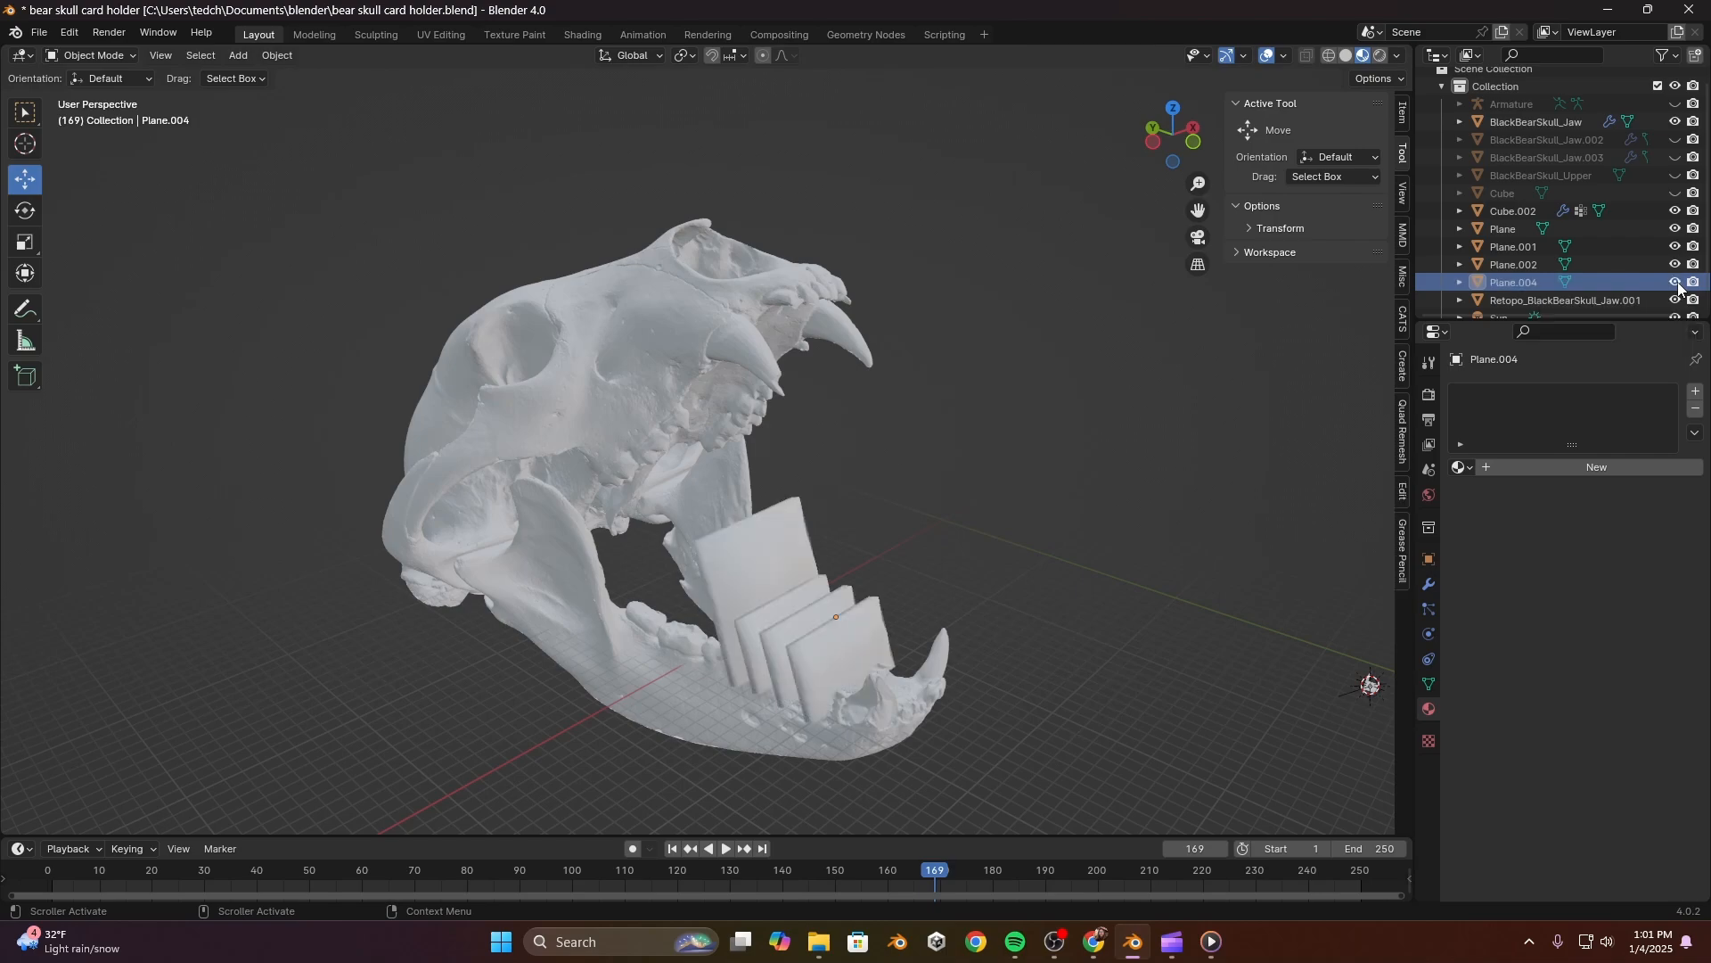
middle_click_drag(986, 633, 783, 449)
scroll(1148, 553, "up", 4)
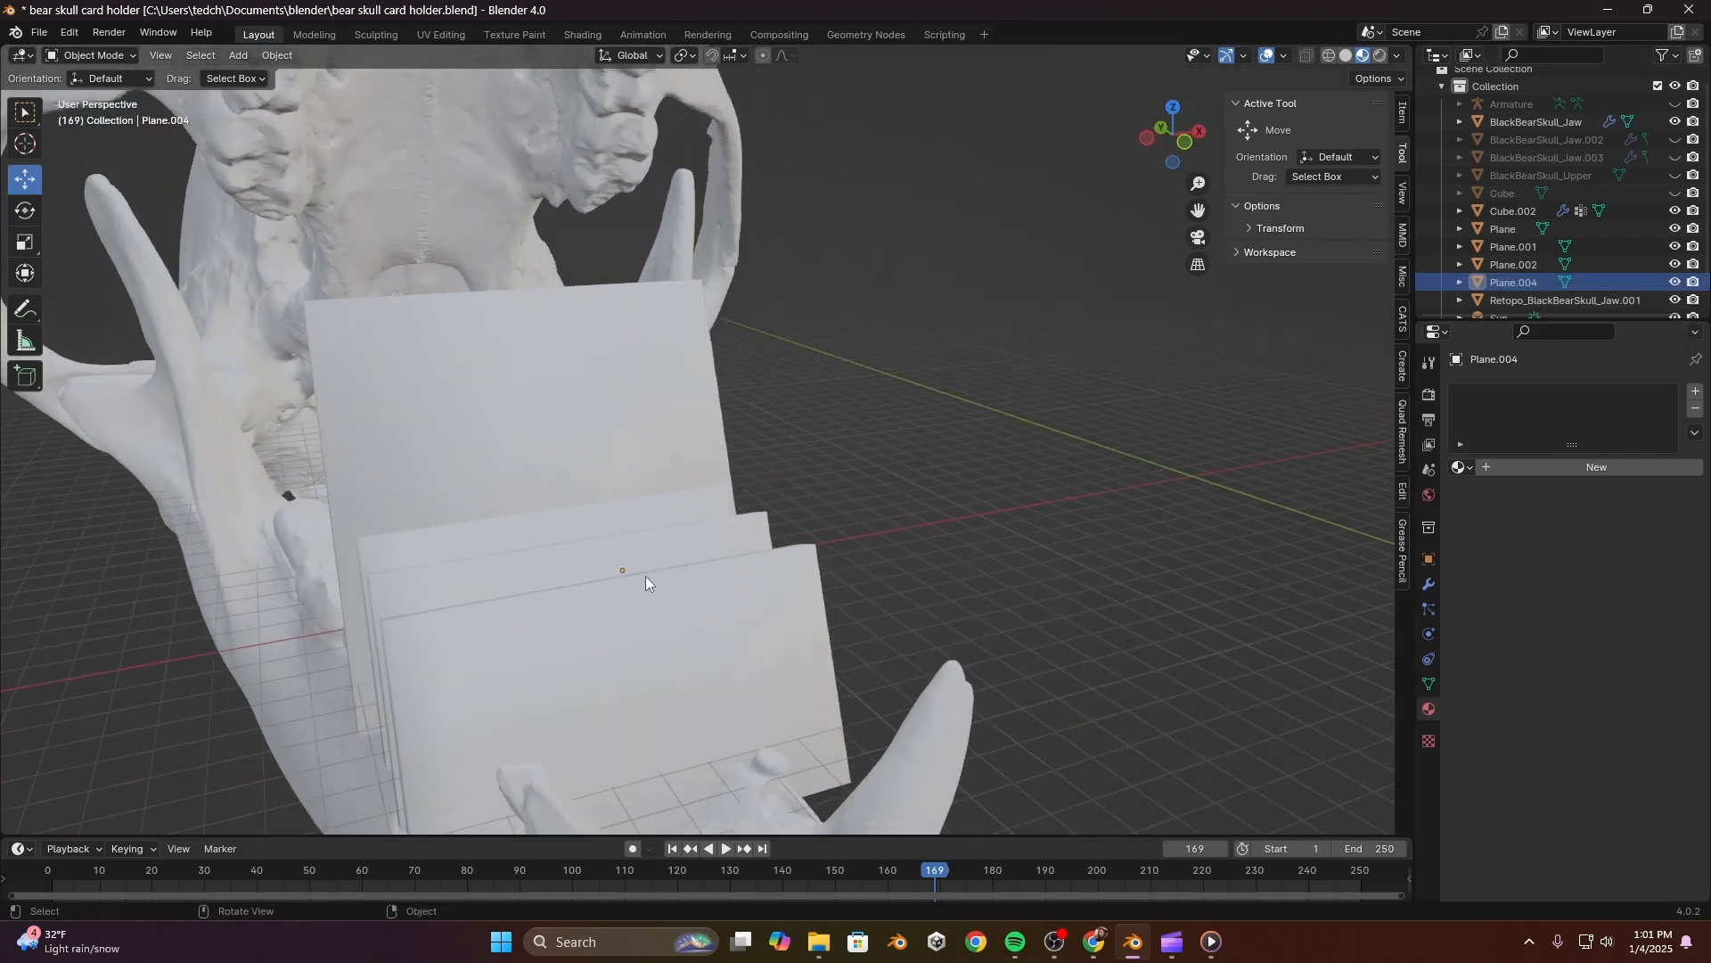
middle_click_drag(604, 414, 600, 548)
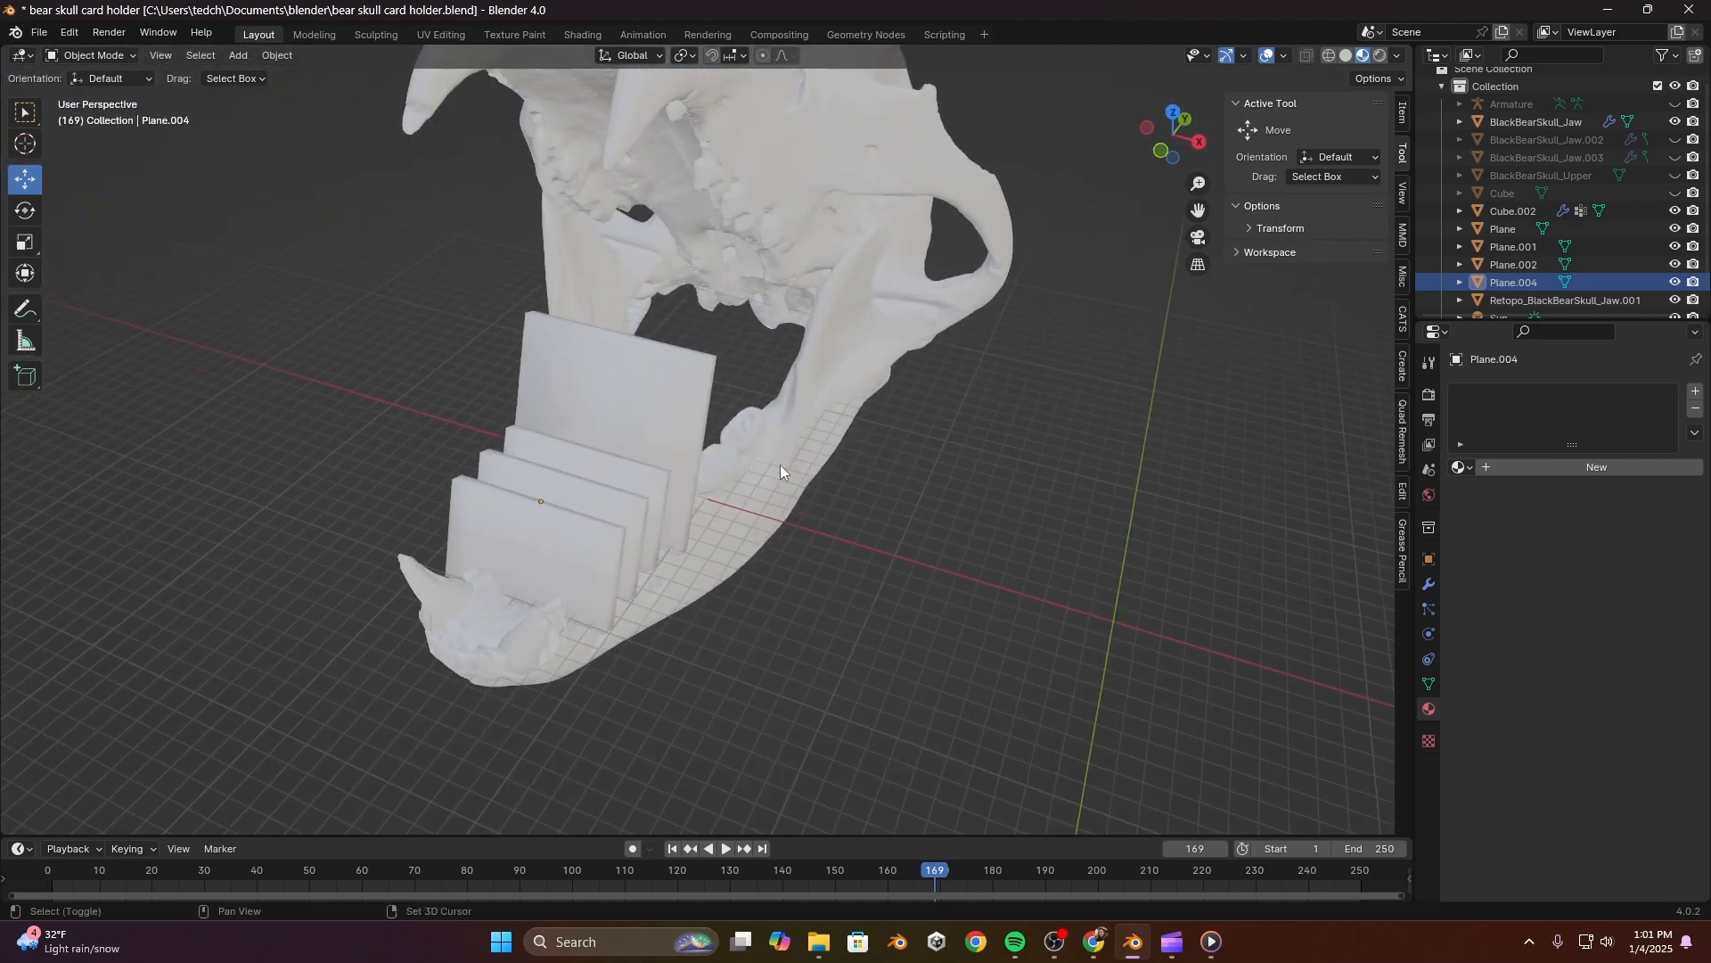
middle_click_drag(779, 464, 827, 535)
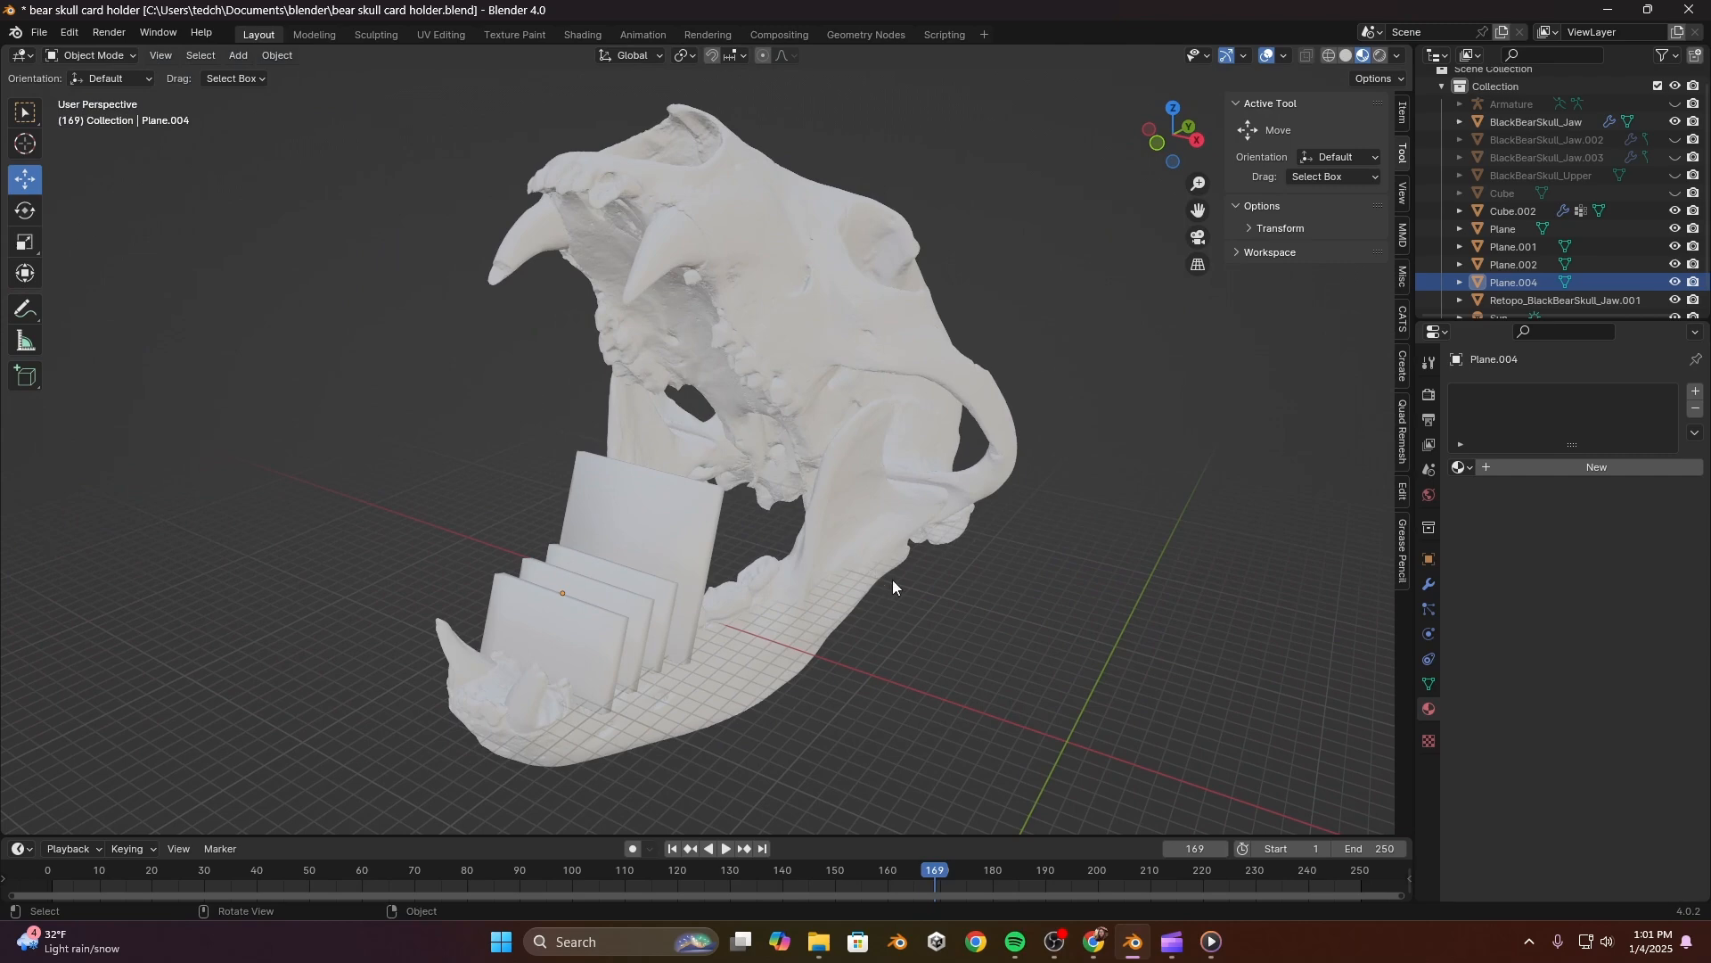
middle_click_drag(893, 585, 756, 508)
Step: Hide the card stack to inspect the empty skull from both sides, and undo the hiding
left_click(756, 509)
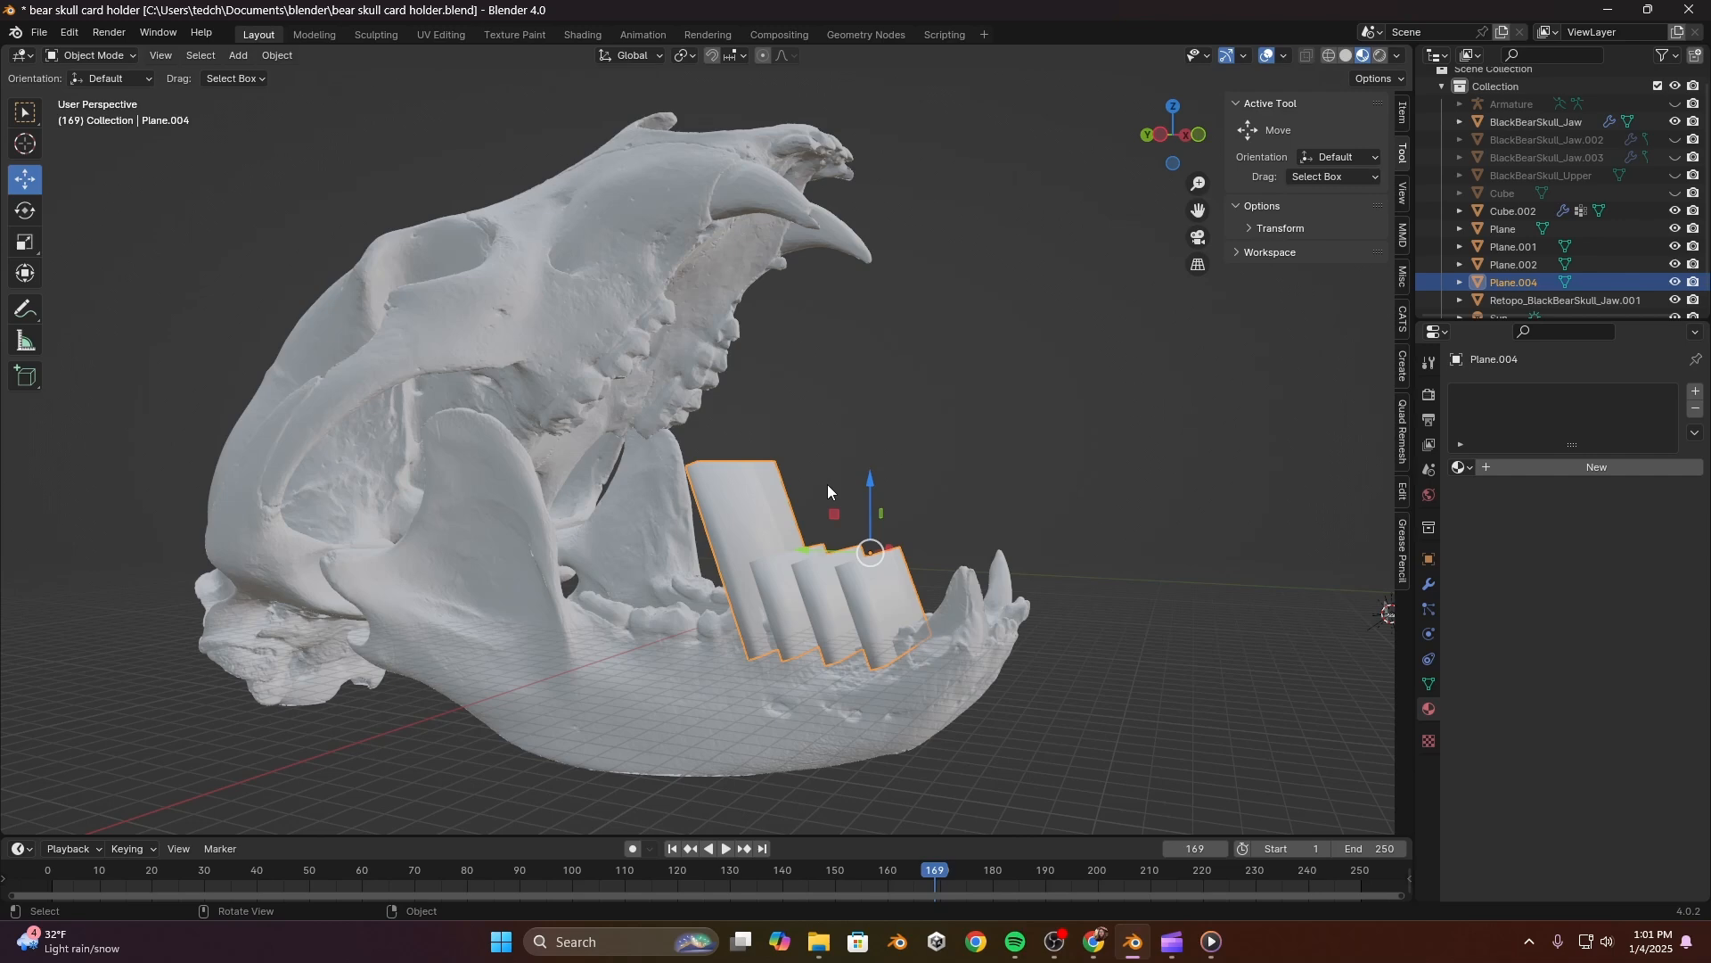
key("h")
middle_click_drag(852, 642, 854, 587, "ctrl")
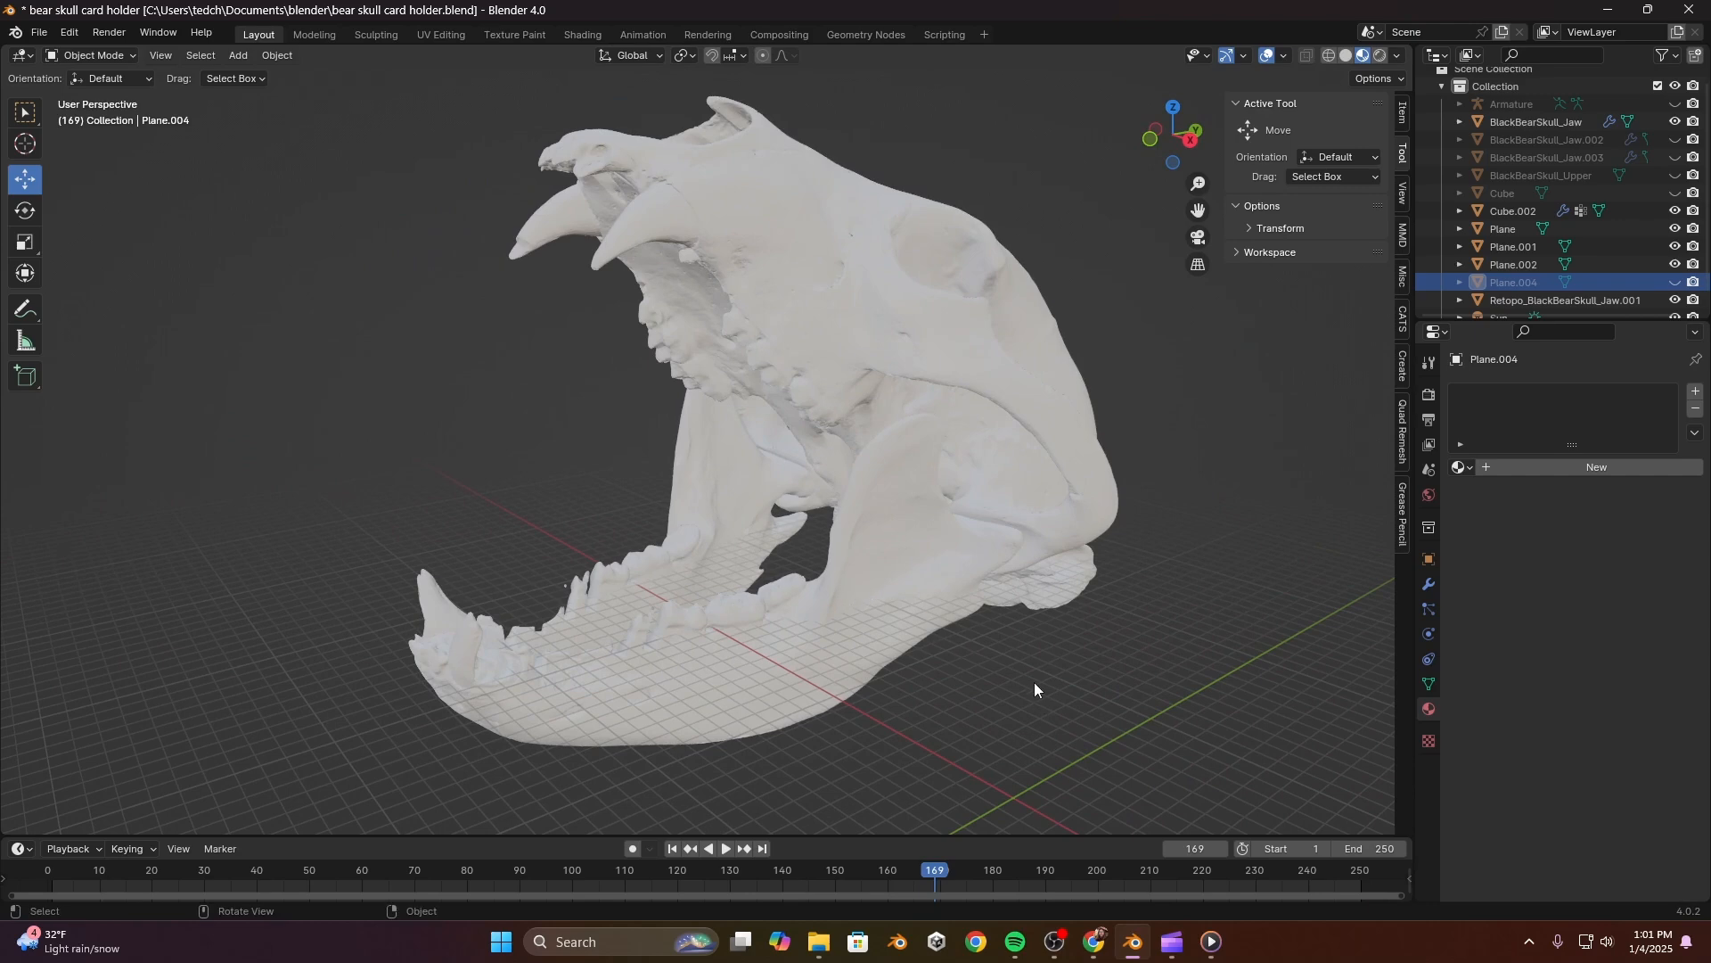
scroll(927, 652, "down", 2)
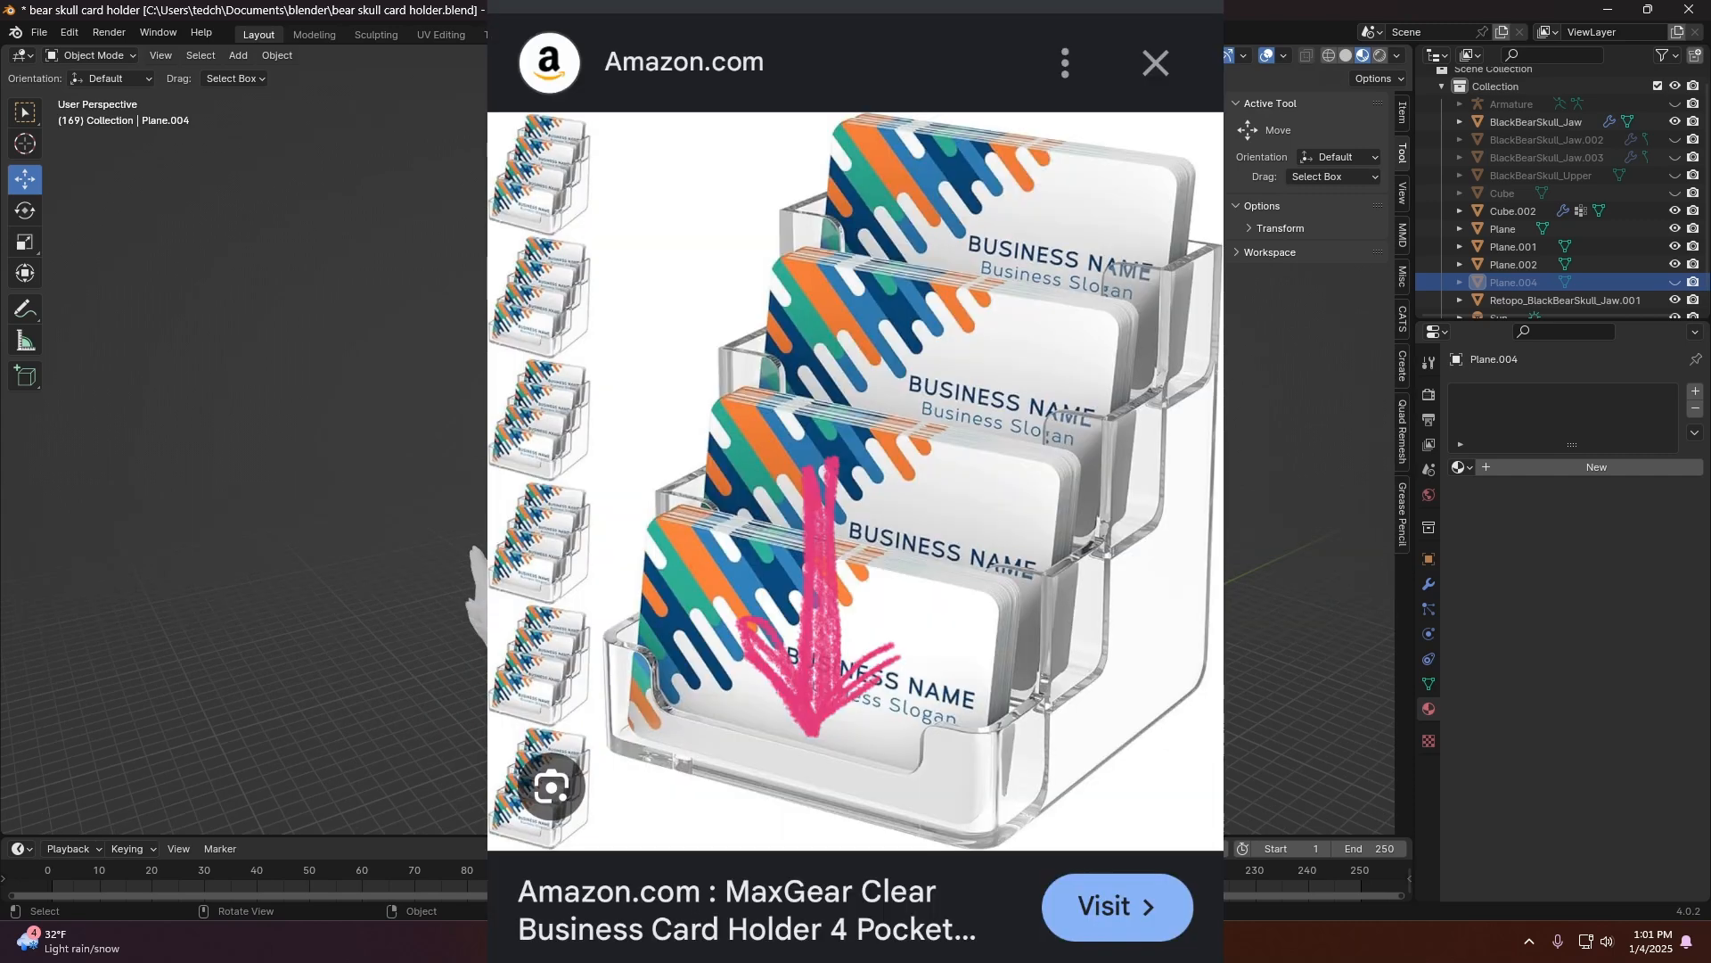
middle_click_drag(927, 653, 1025, 652)
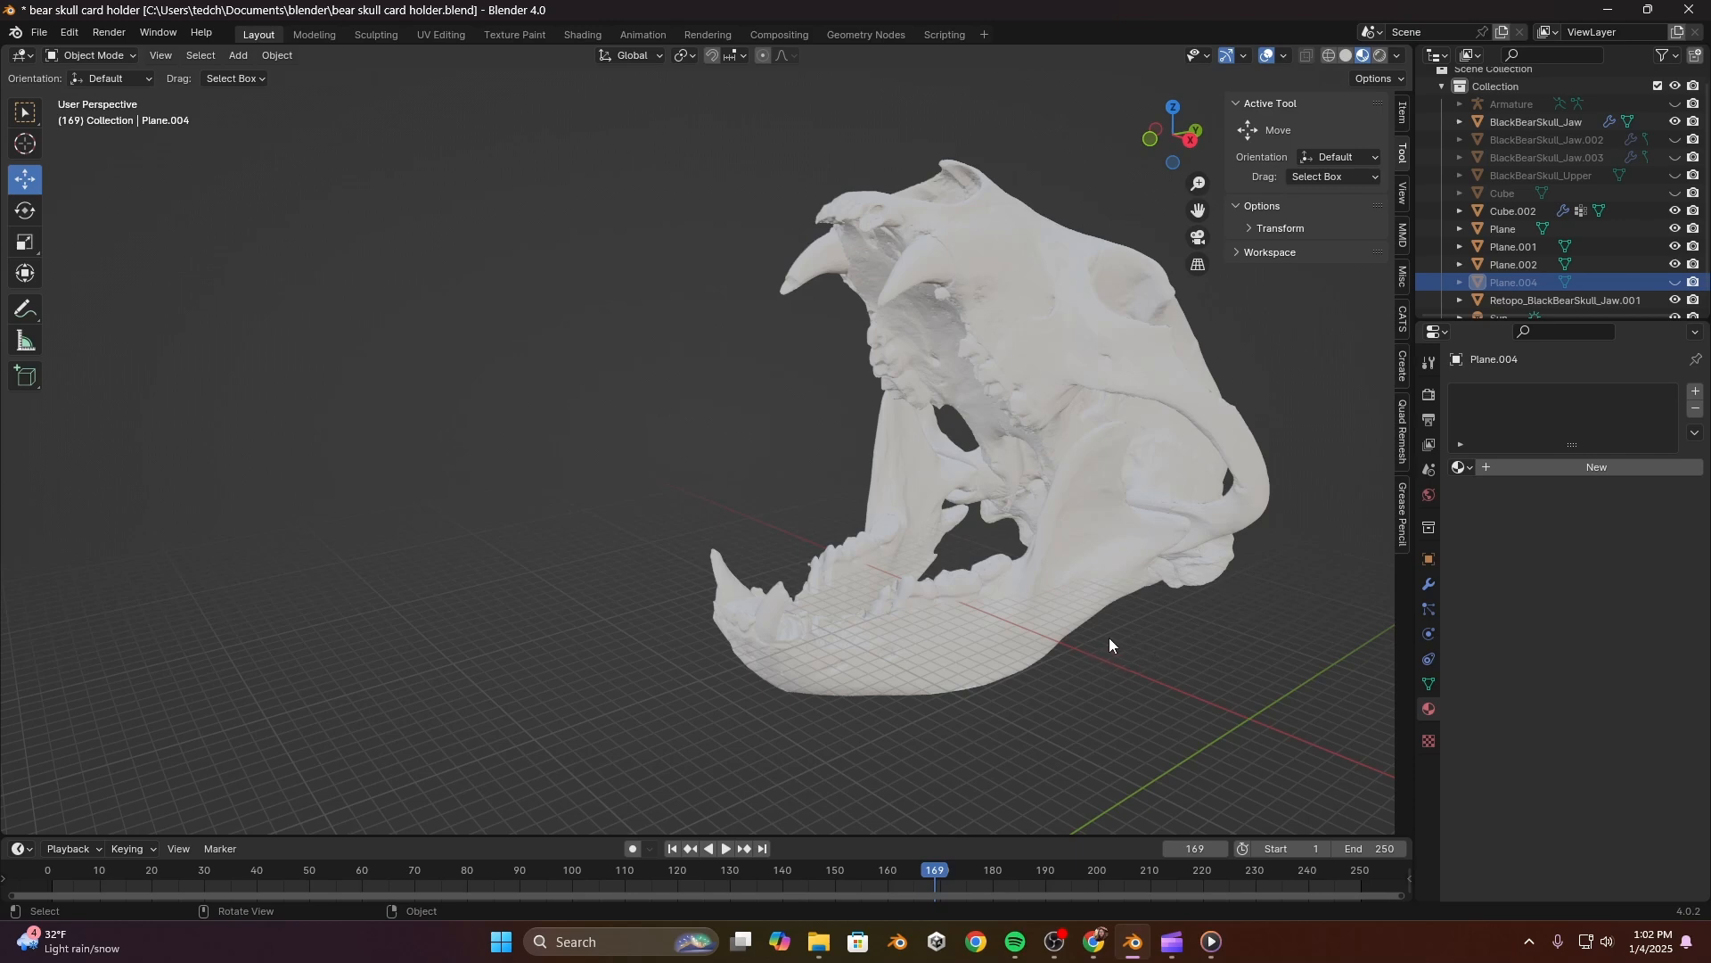
middle_click_drag(1178, 662, 930, 553)
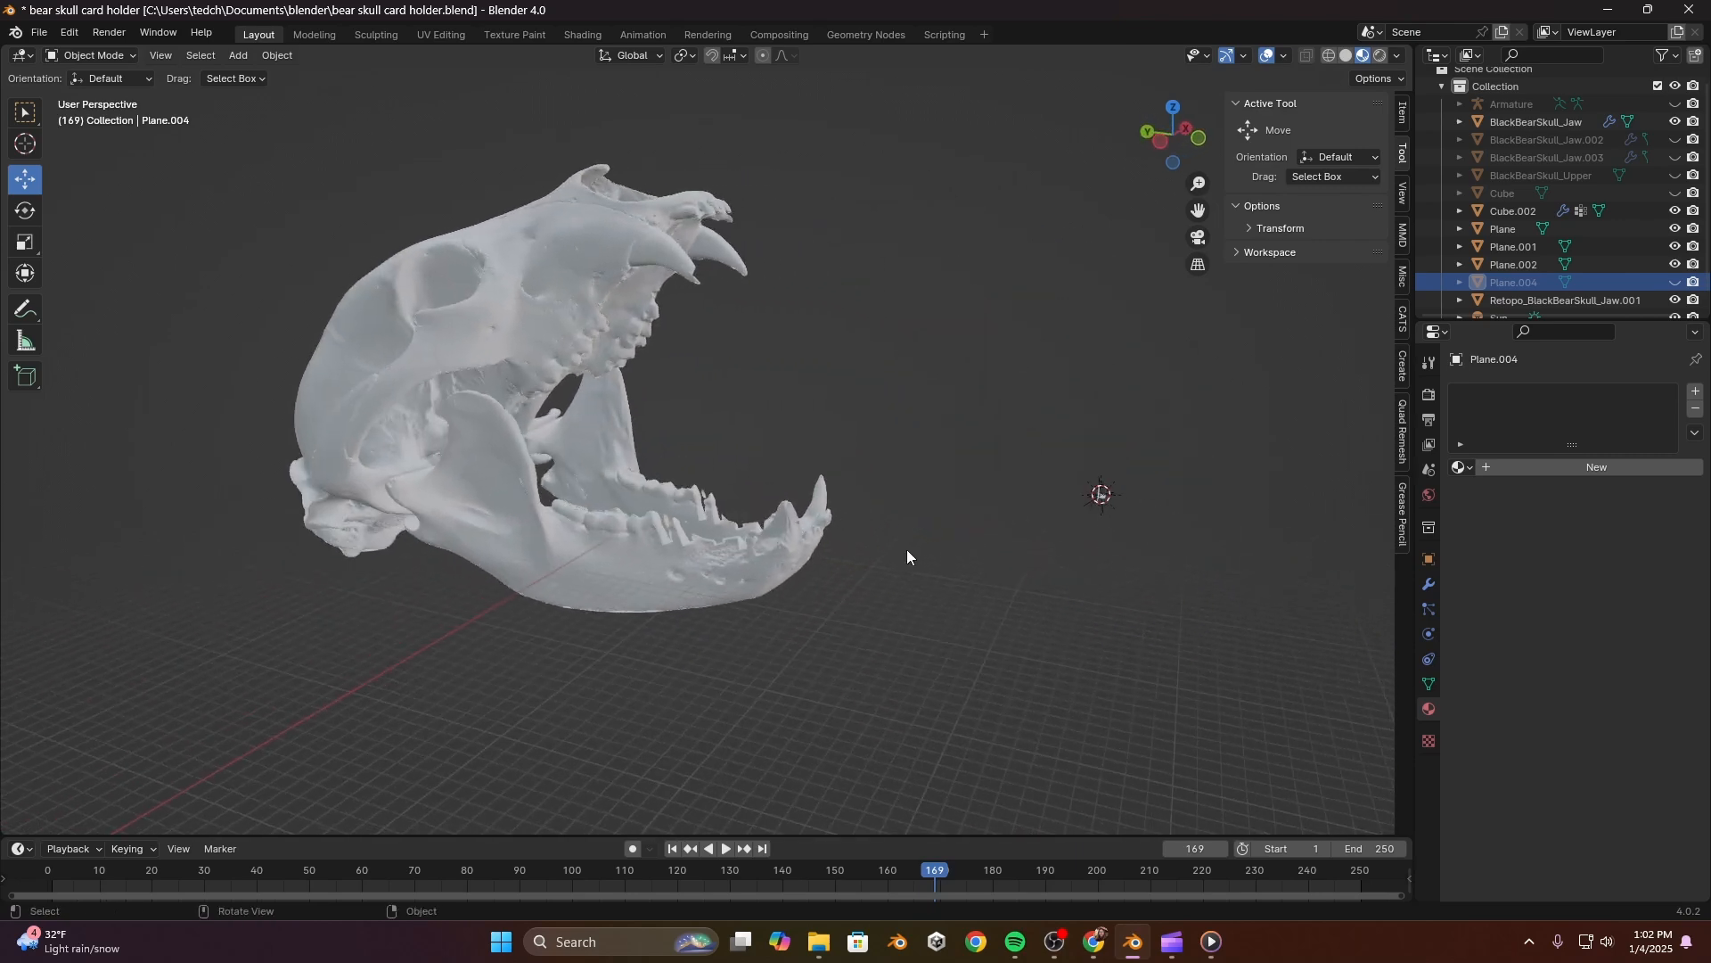
key("ctrl+z")
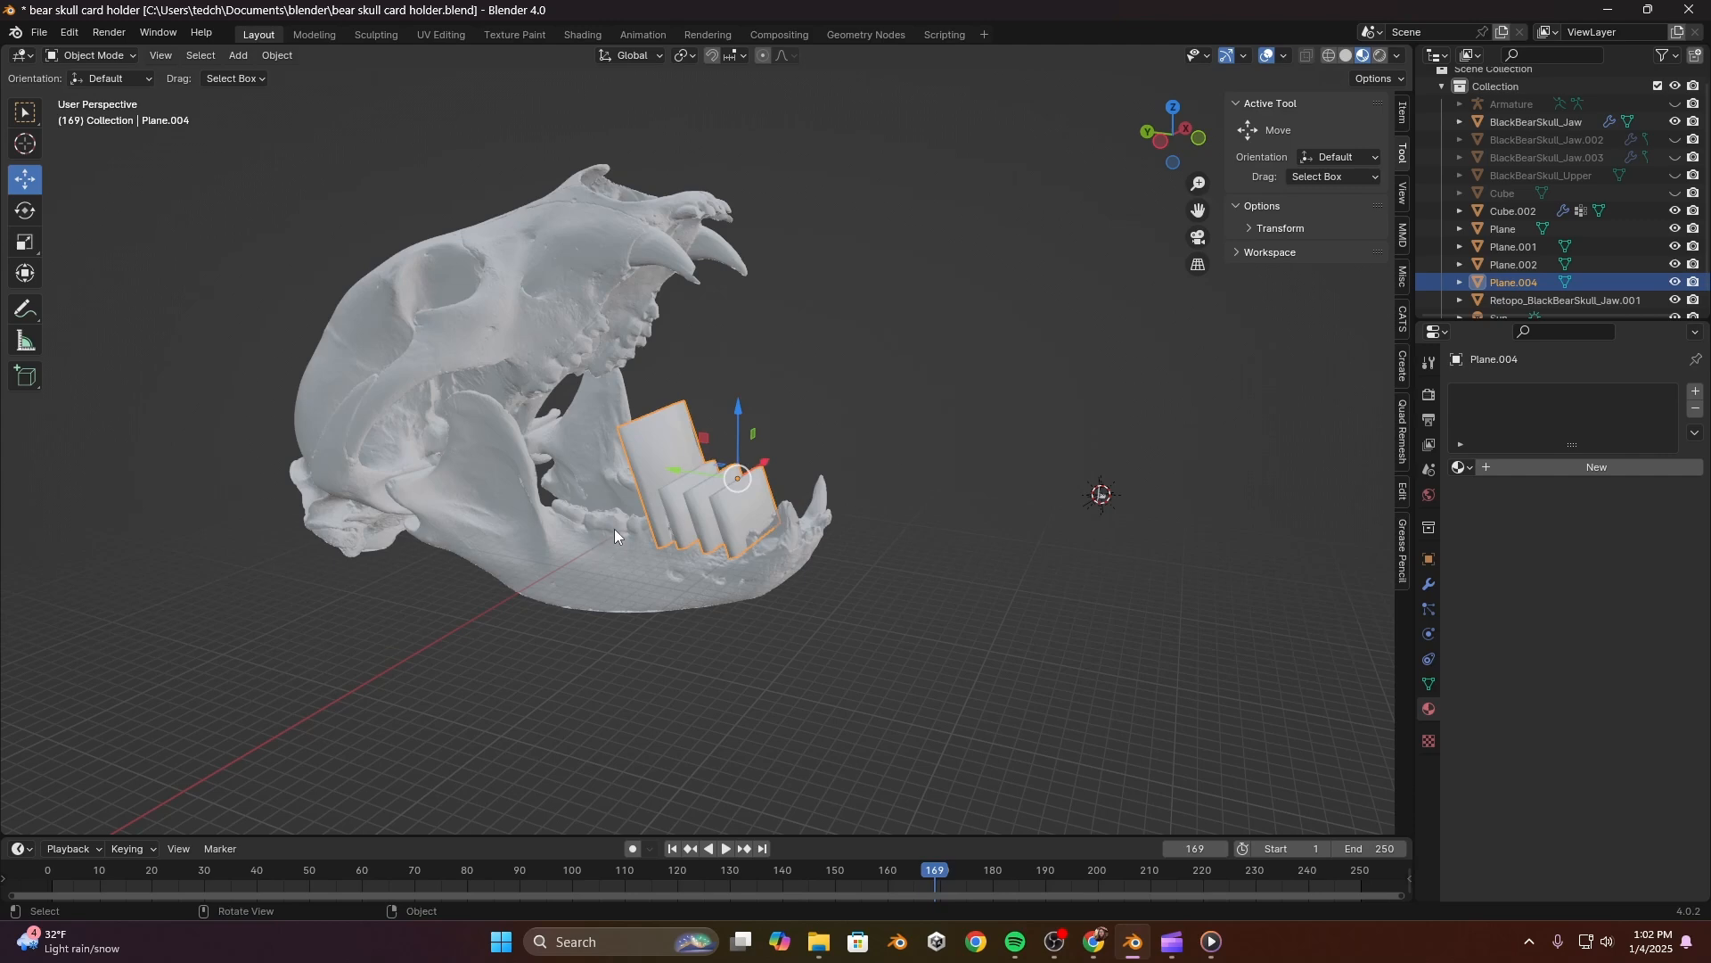
Step: Scale the bear skull up uniformly by a factor of about 1.27
scroll(615, 527, "up", 3)
scroll(670, 517, "down", 2)
left_click(511, 543)
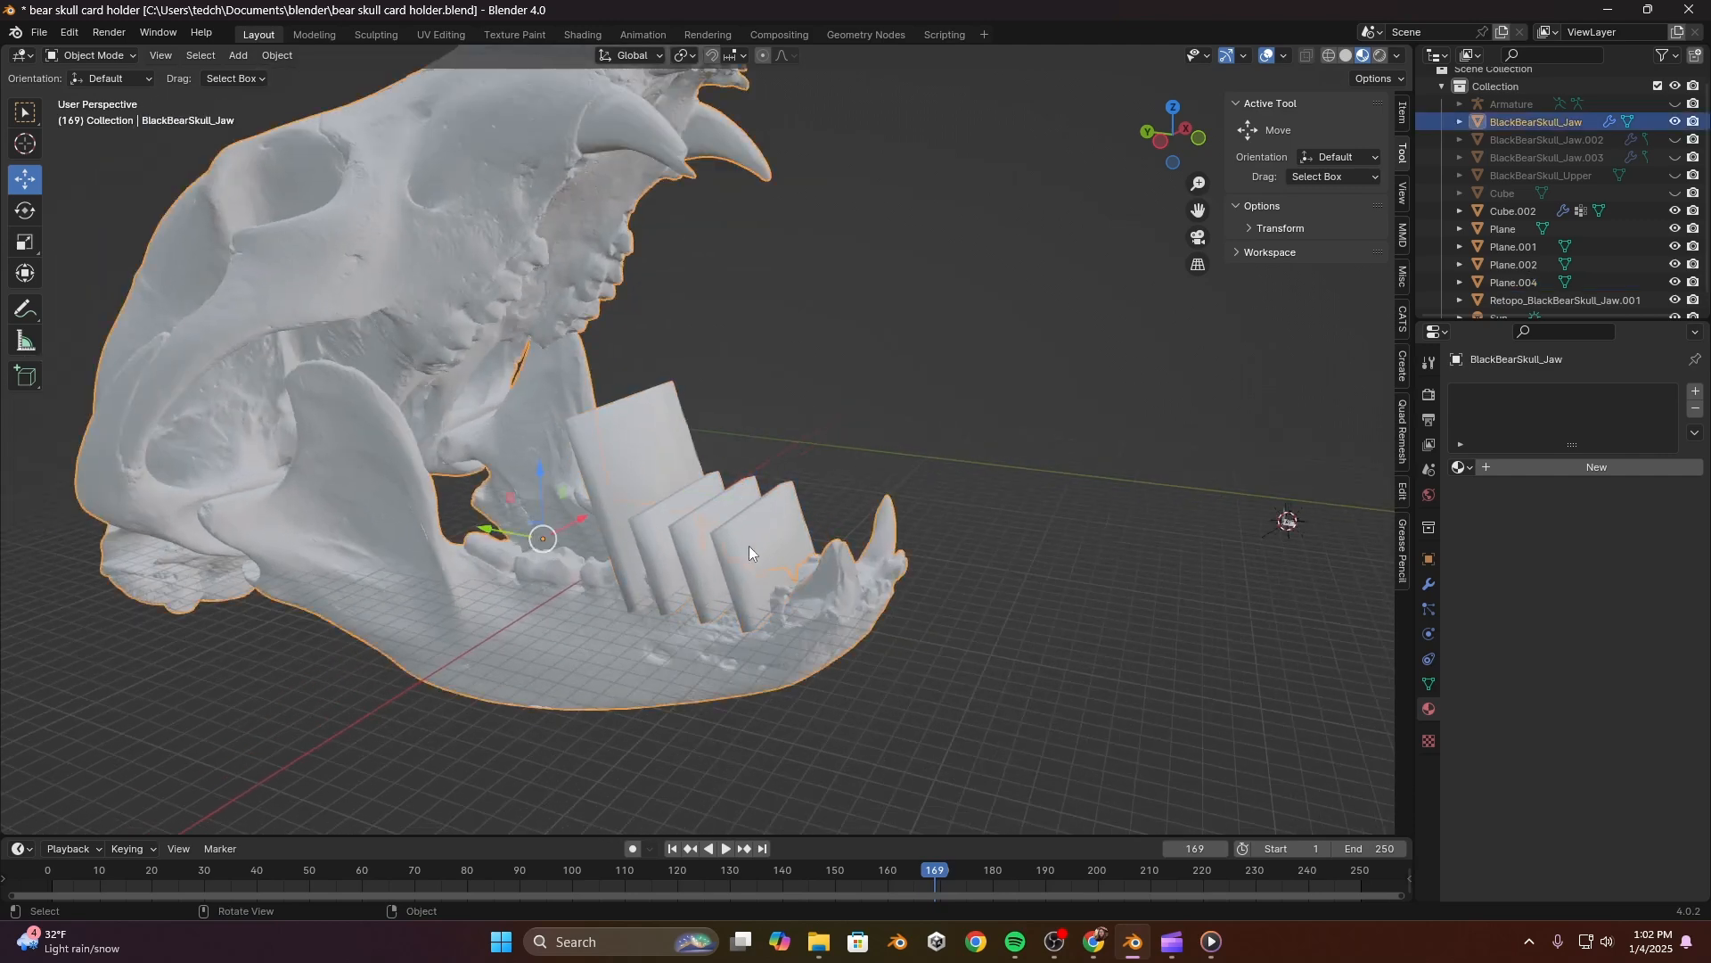
key("s")
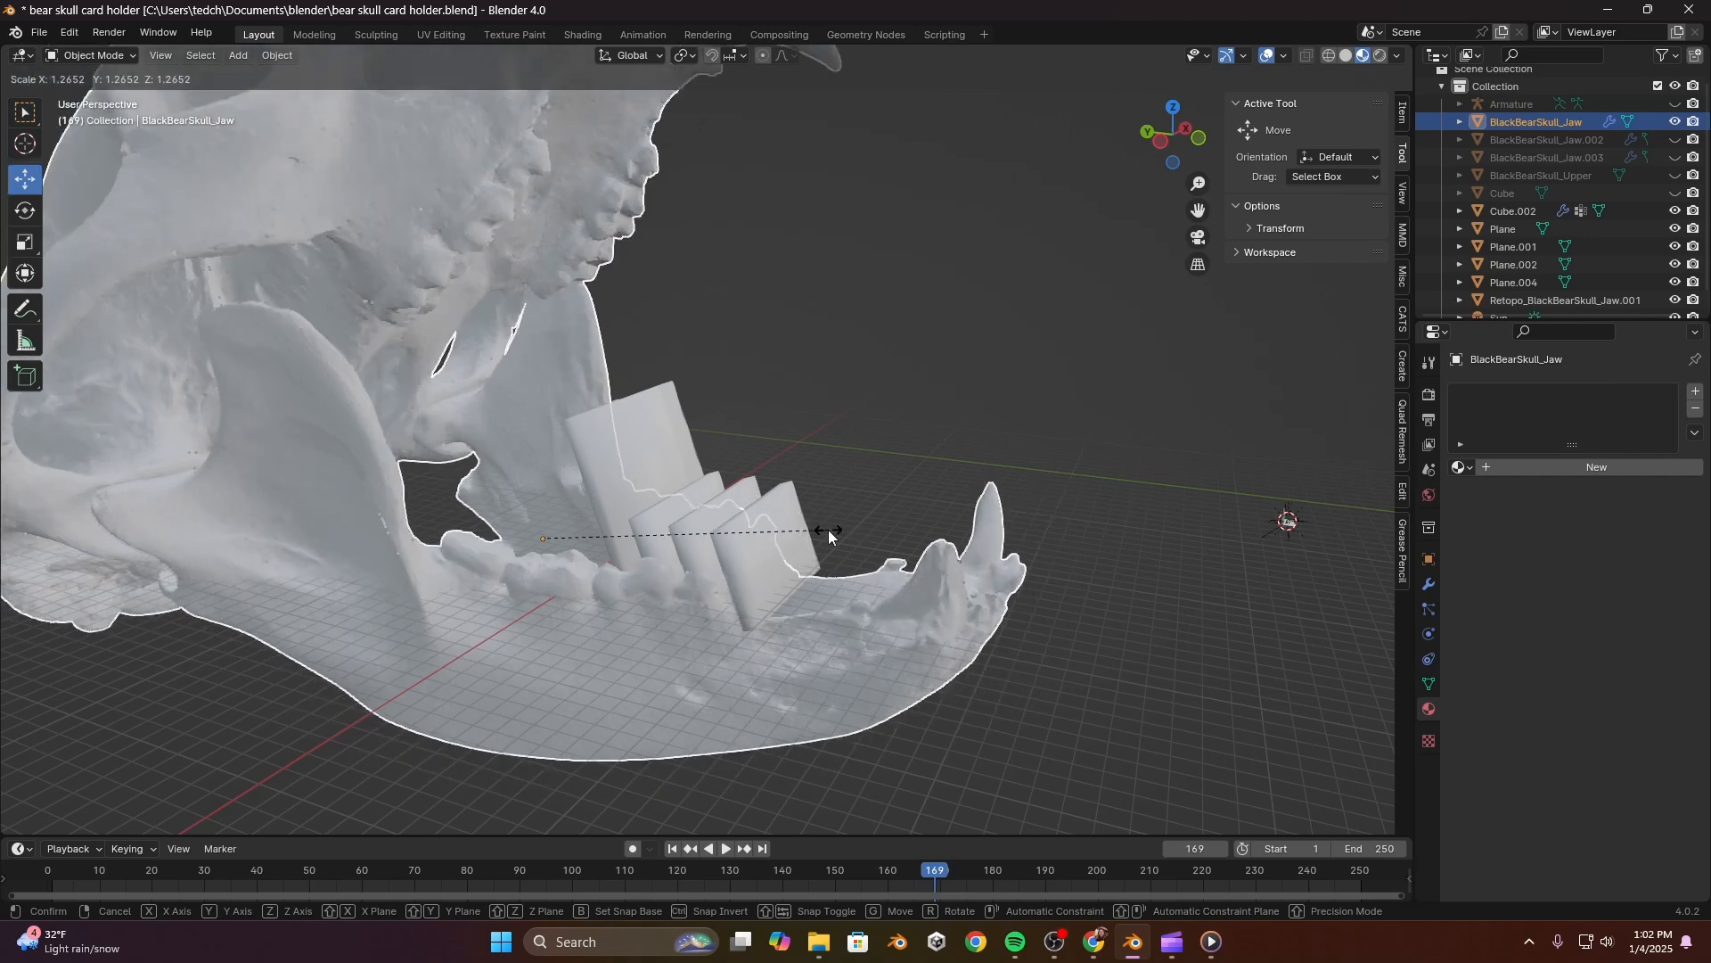
left_click(806, 557)
Step: Move the card stack about 1.32 m along the global Y axis inside the jaw
left_click(745, 547)
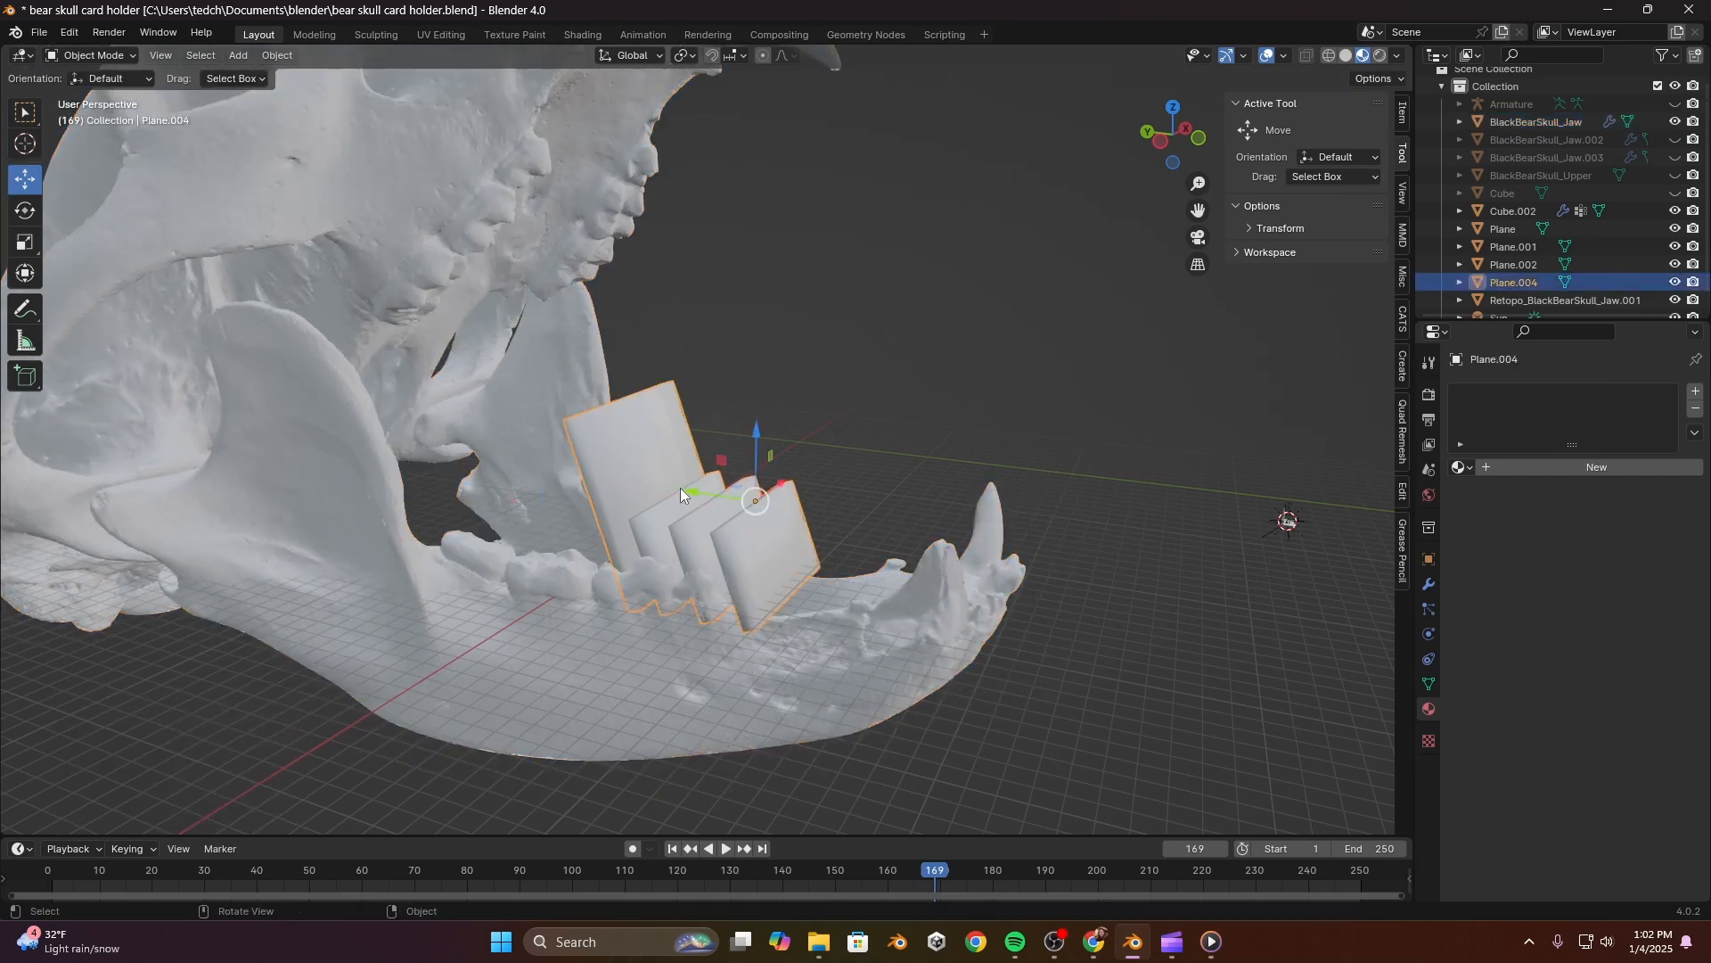
key("g")
key("y")
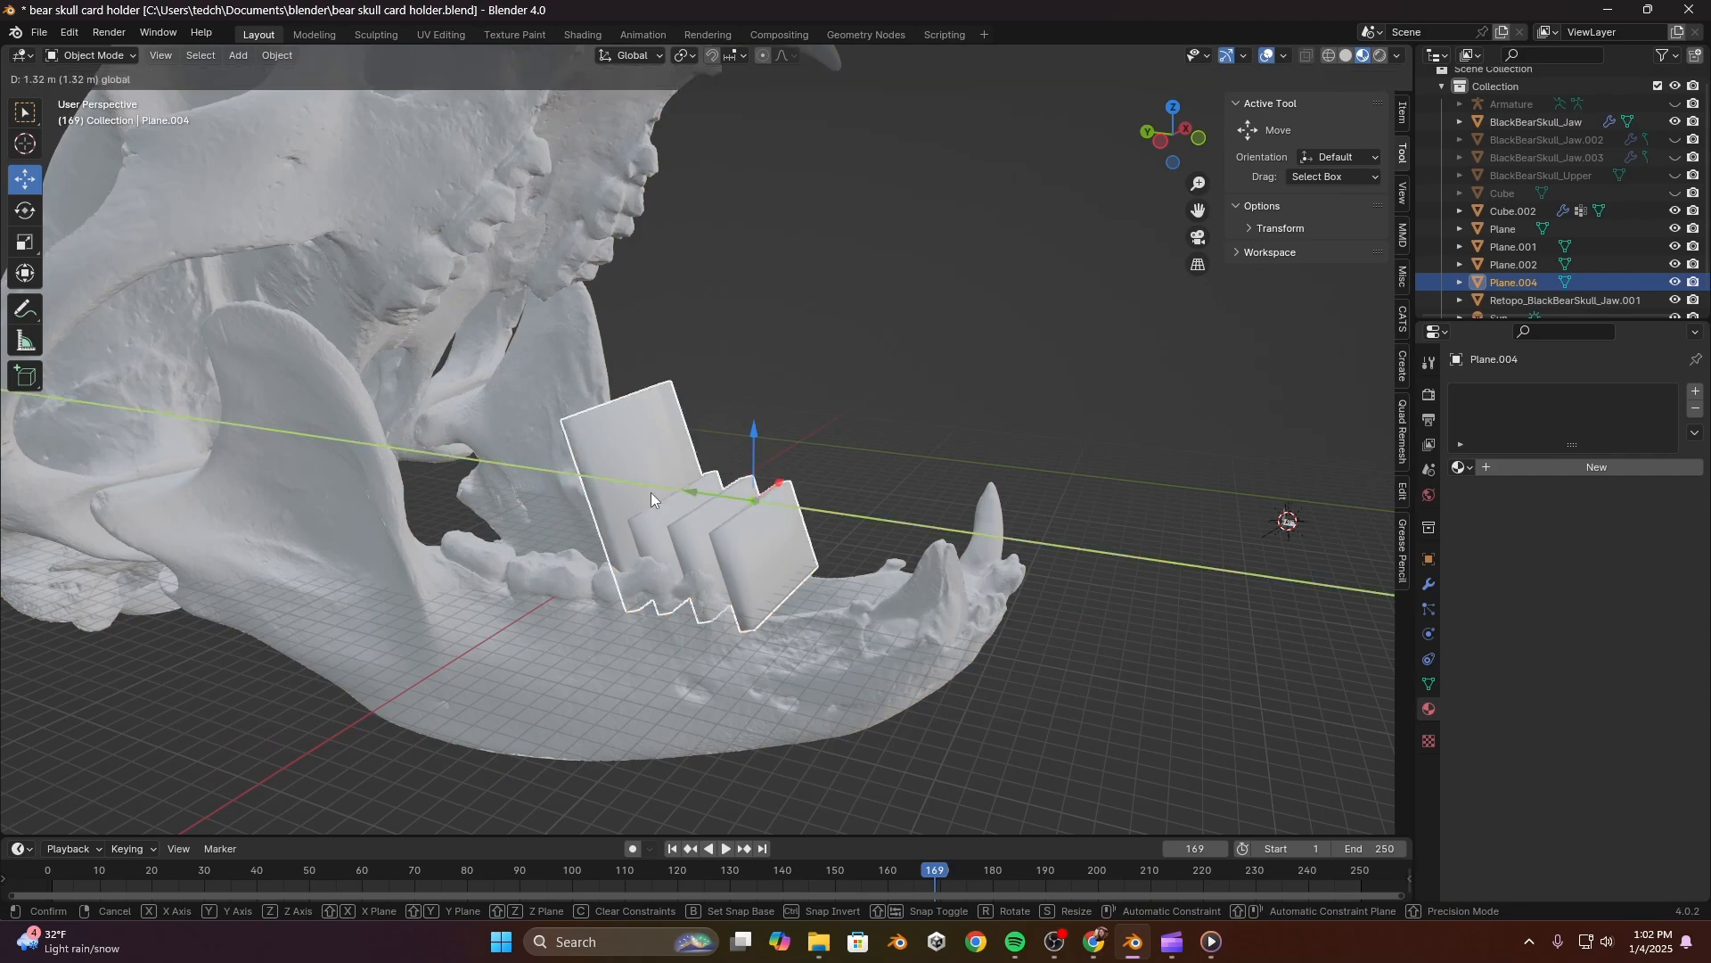
left_click(651, 492)
Step: Select the enlarged skull and examine from both sides how the card stack fits in its lower jaw
middle_click_drag(796, 550, 943, 635)
left_click(943, 635)
scroll(1034, 603, "down", 6)
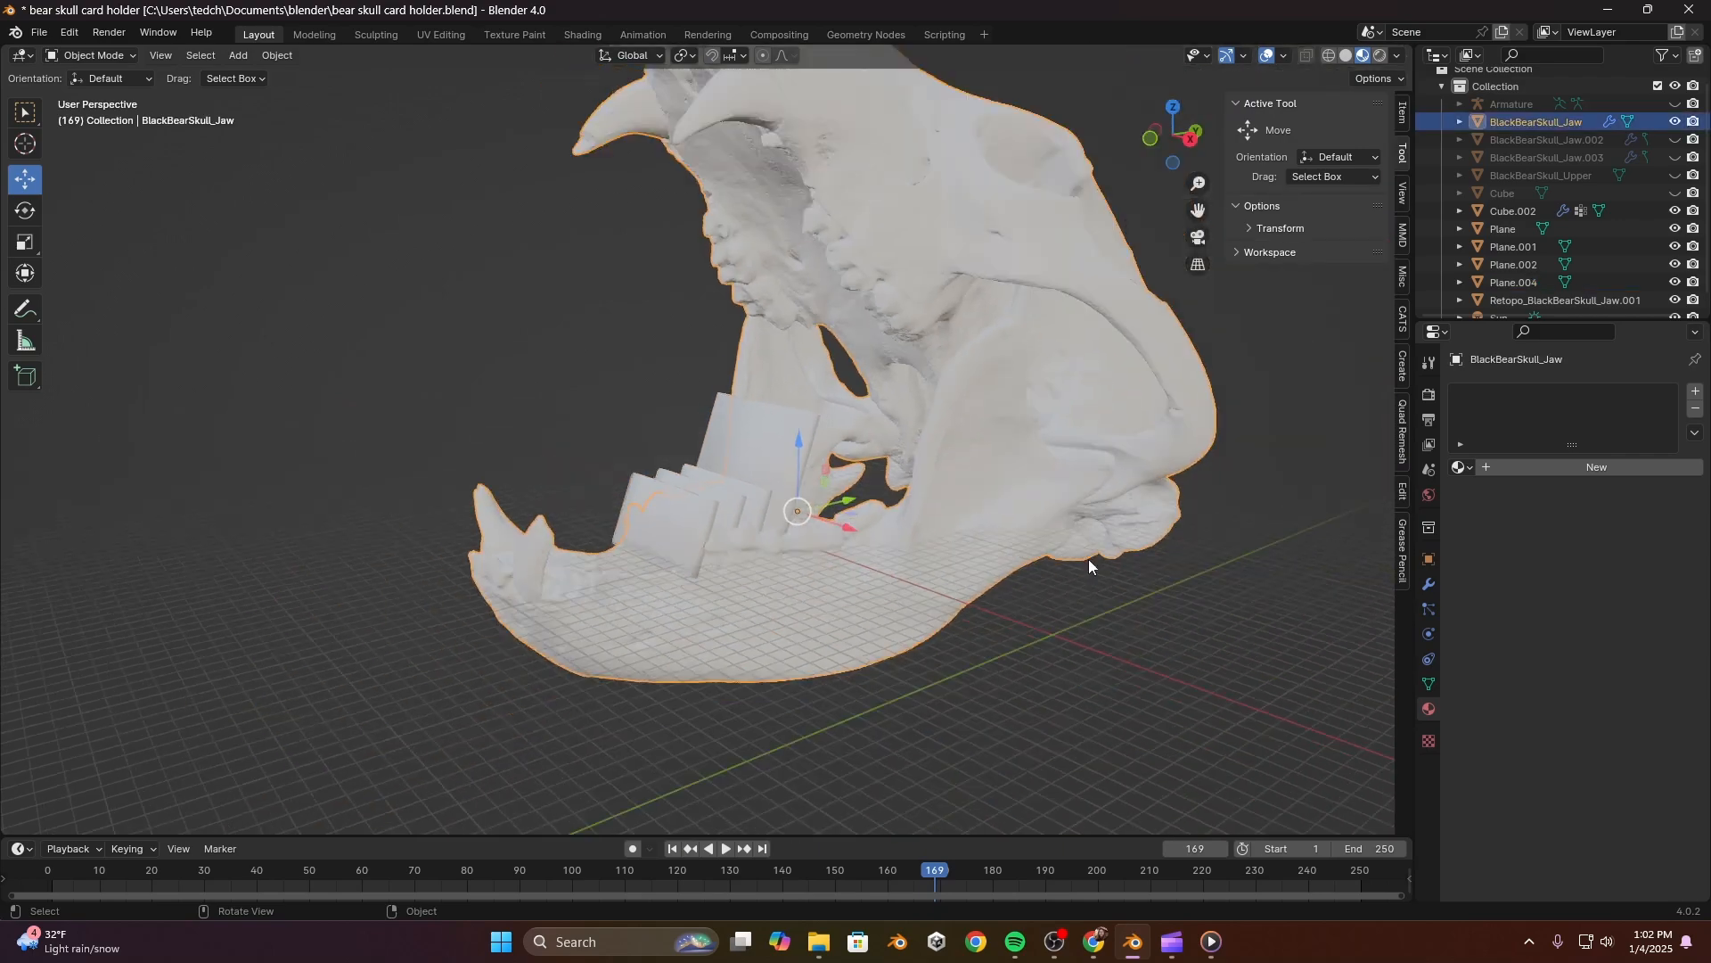
middle_click_drag(1088, 559, 864, 683)
scroll(1003, 554, "up", 4)
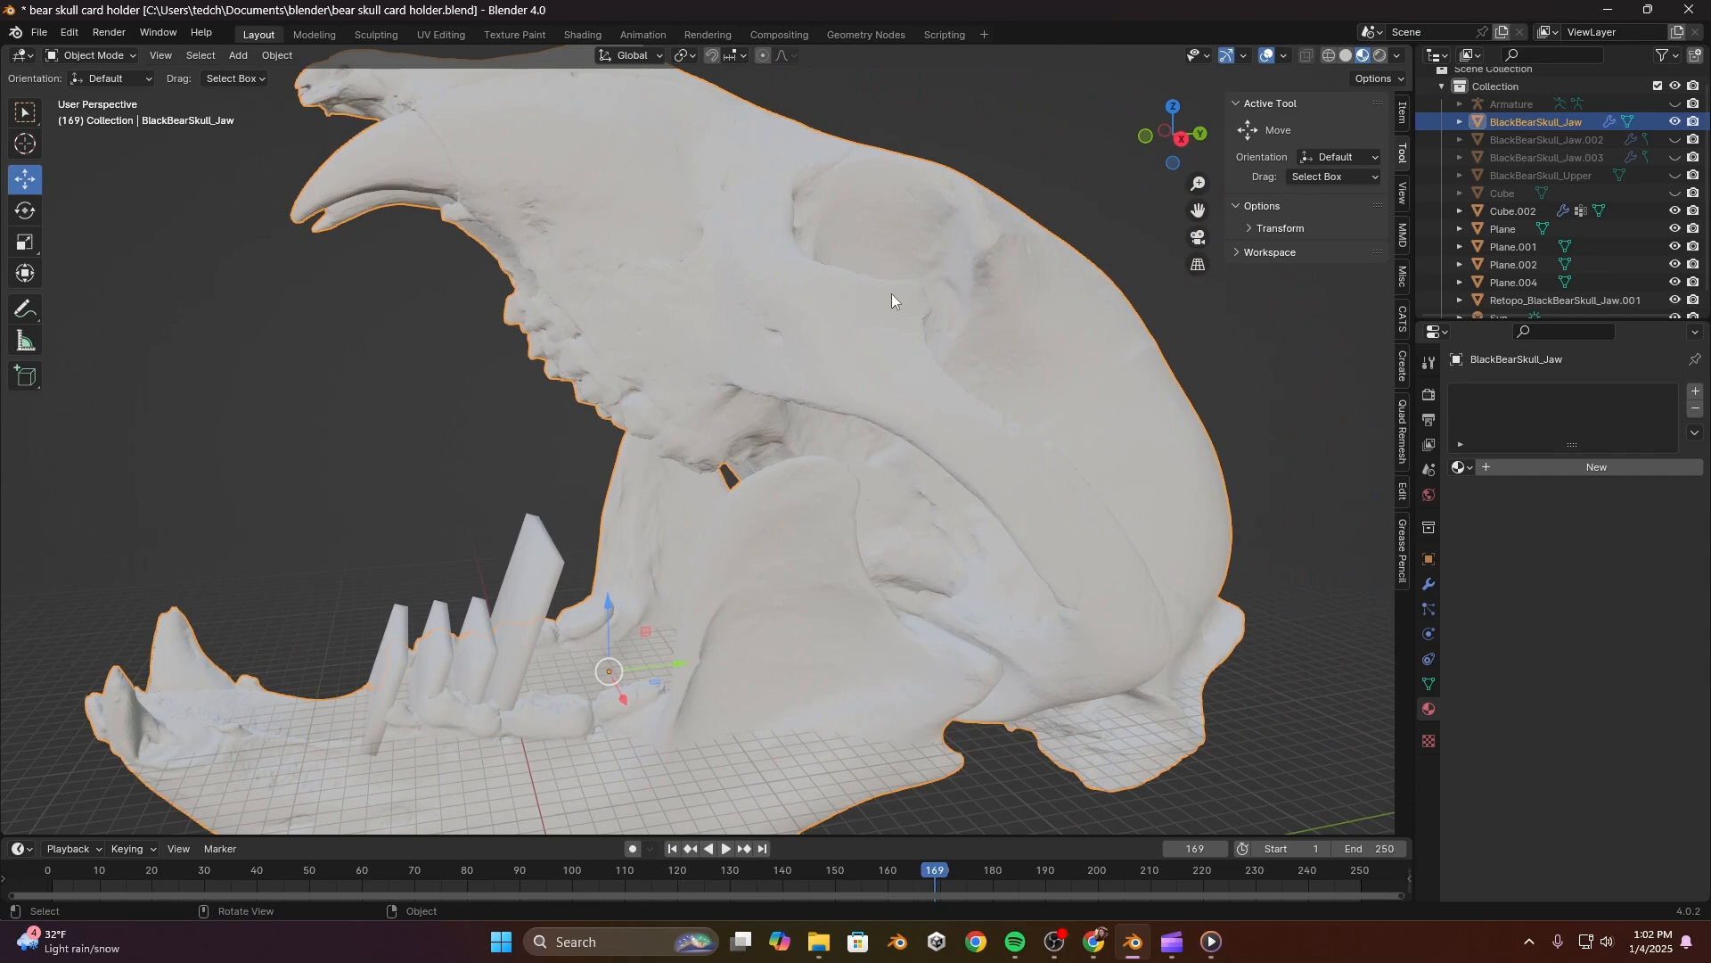
middle_click_drag(786, 292, 899, 354, "shift")
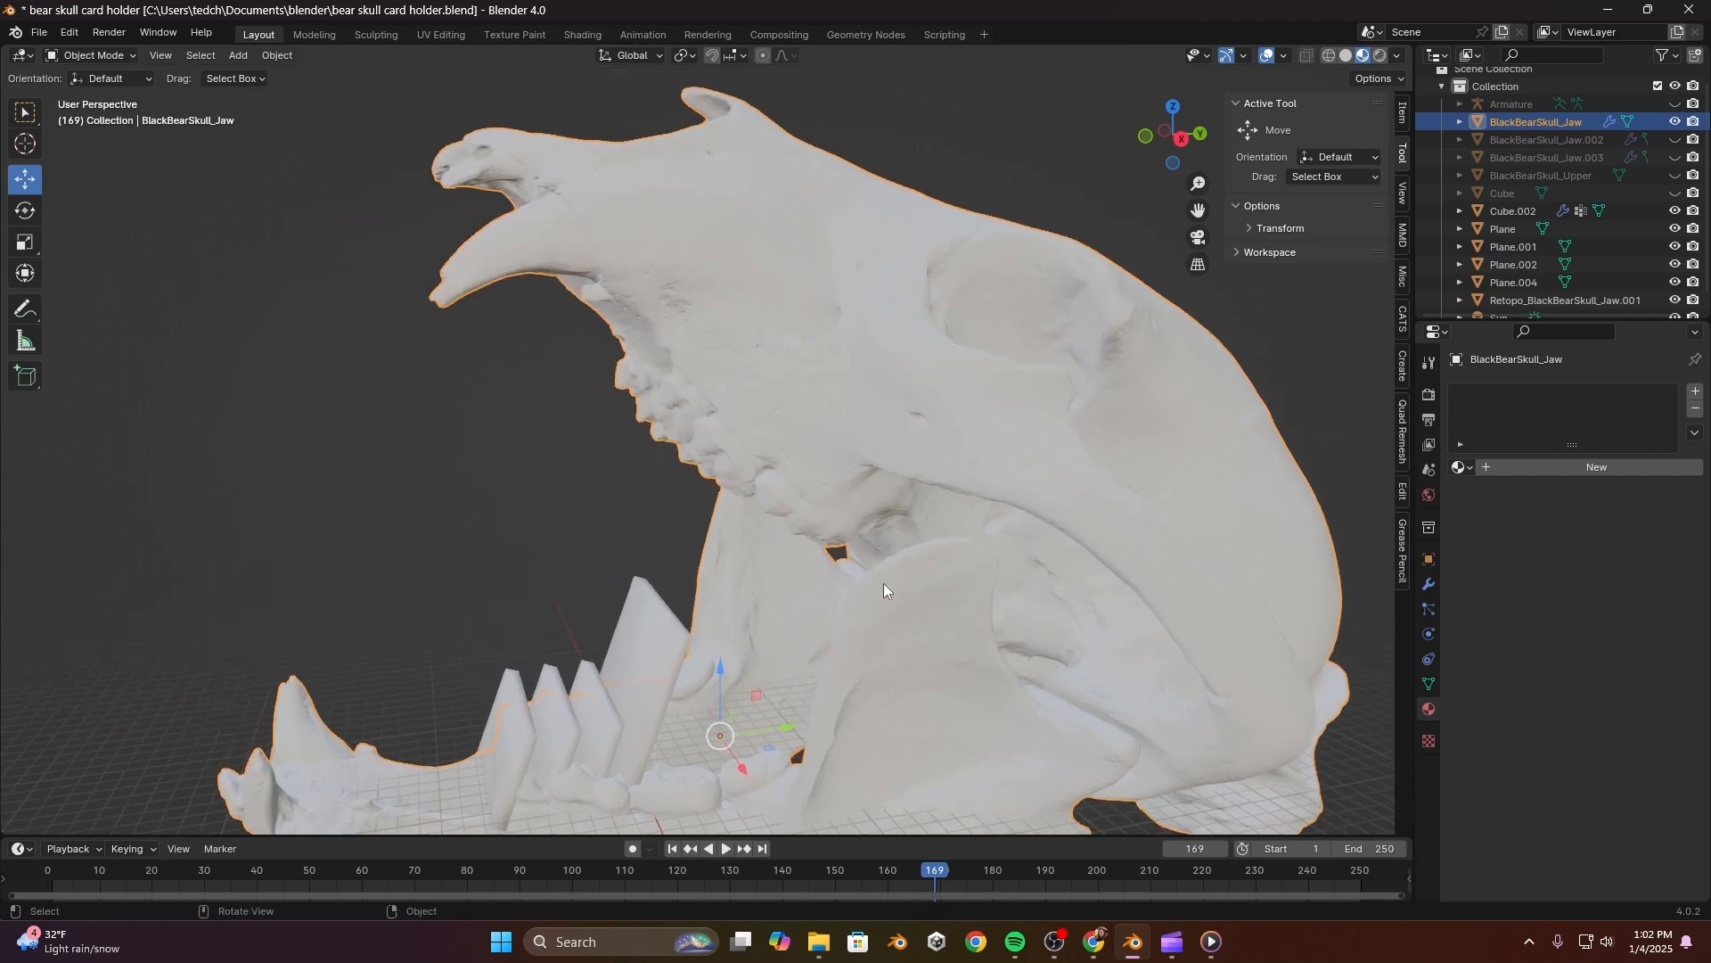
middle_click_drag(884, 583, 1005, 410, "shift")
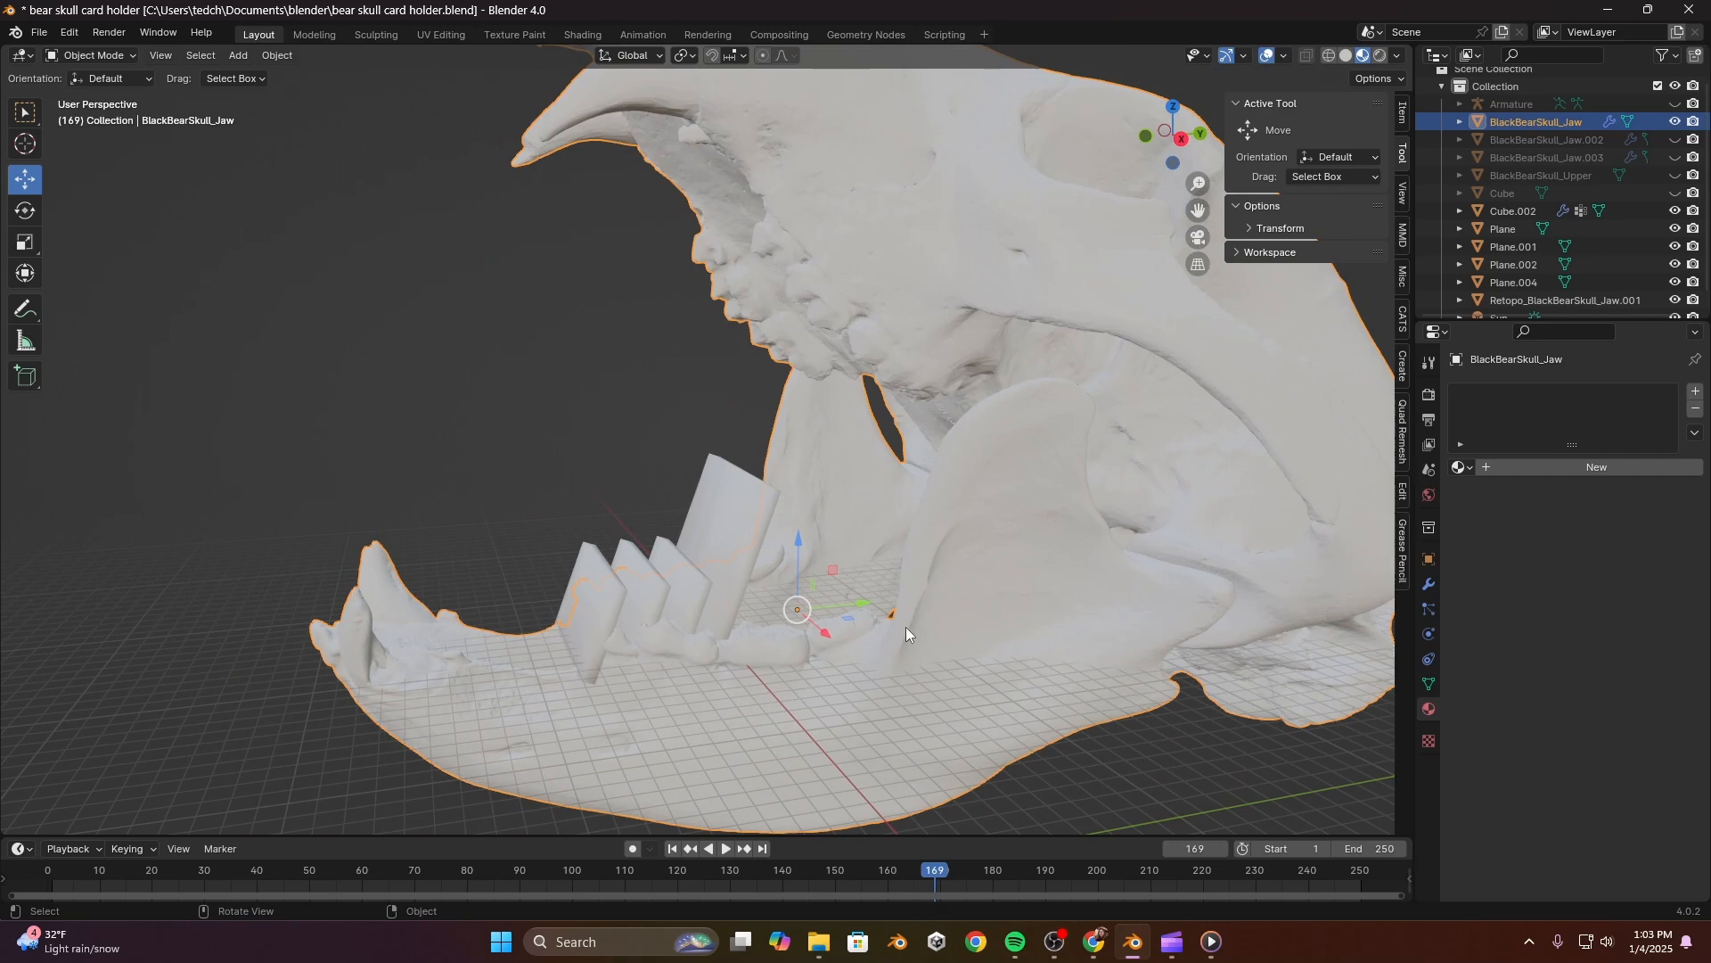
scroll(905, 627, "down", 3)
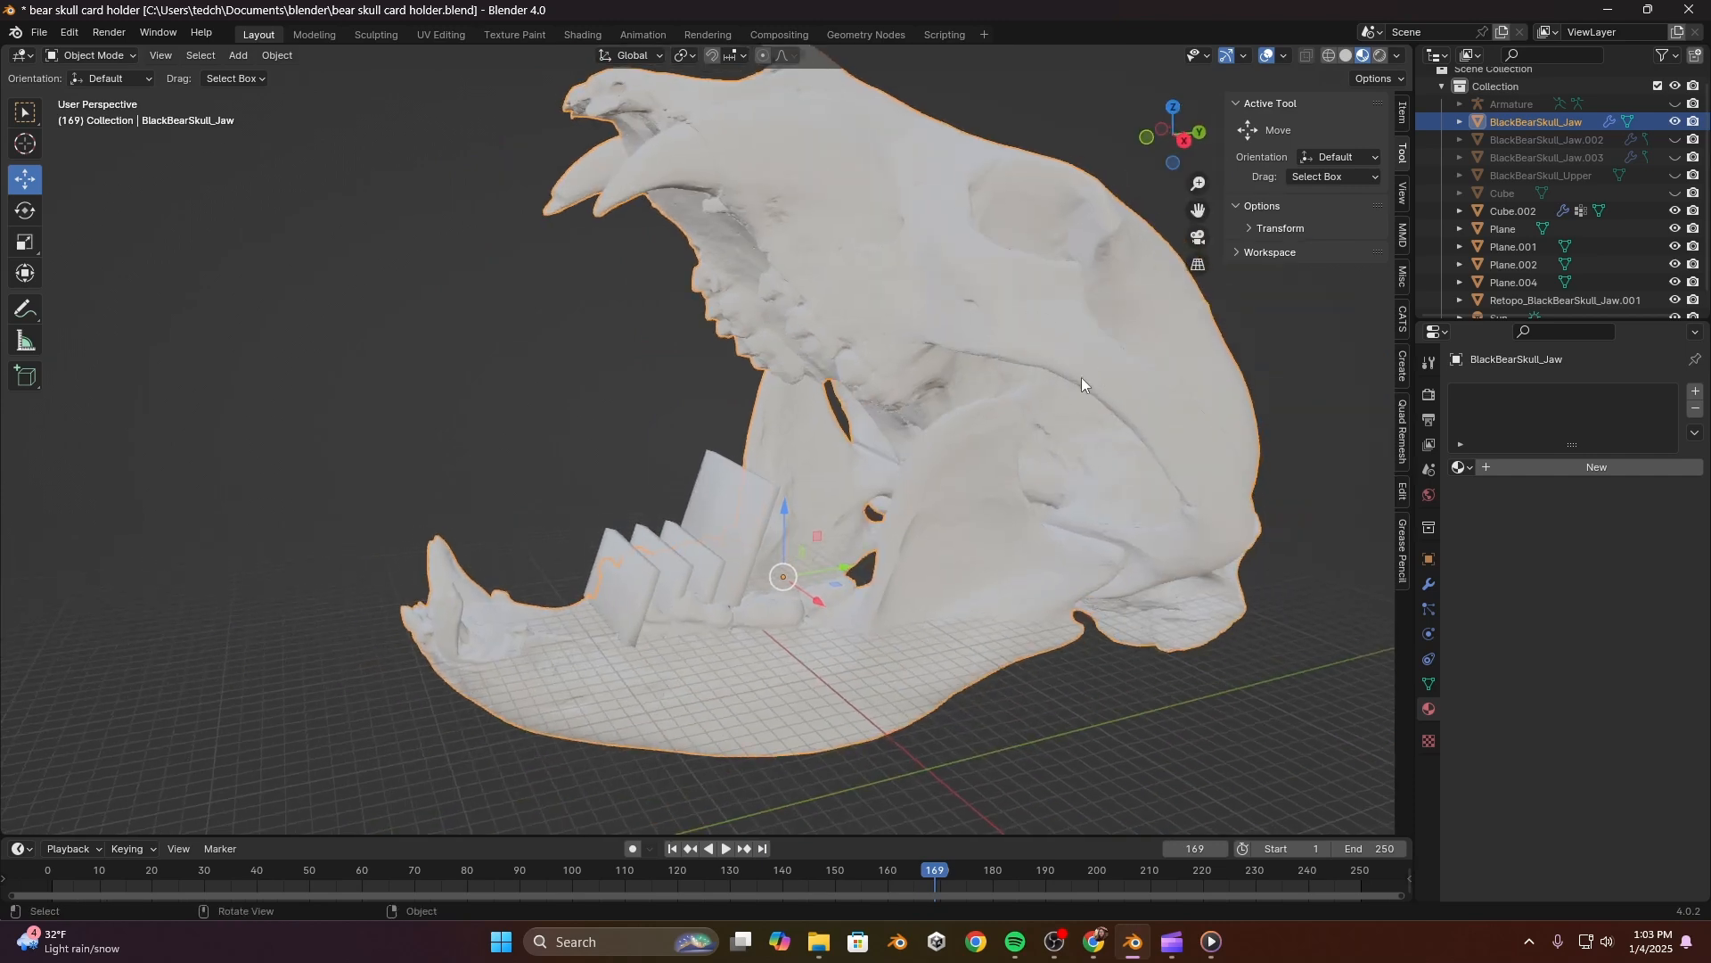
middle_click_drag(1047, 356, 795, 422)
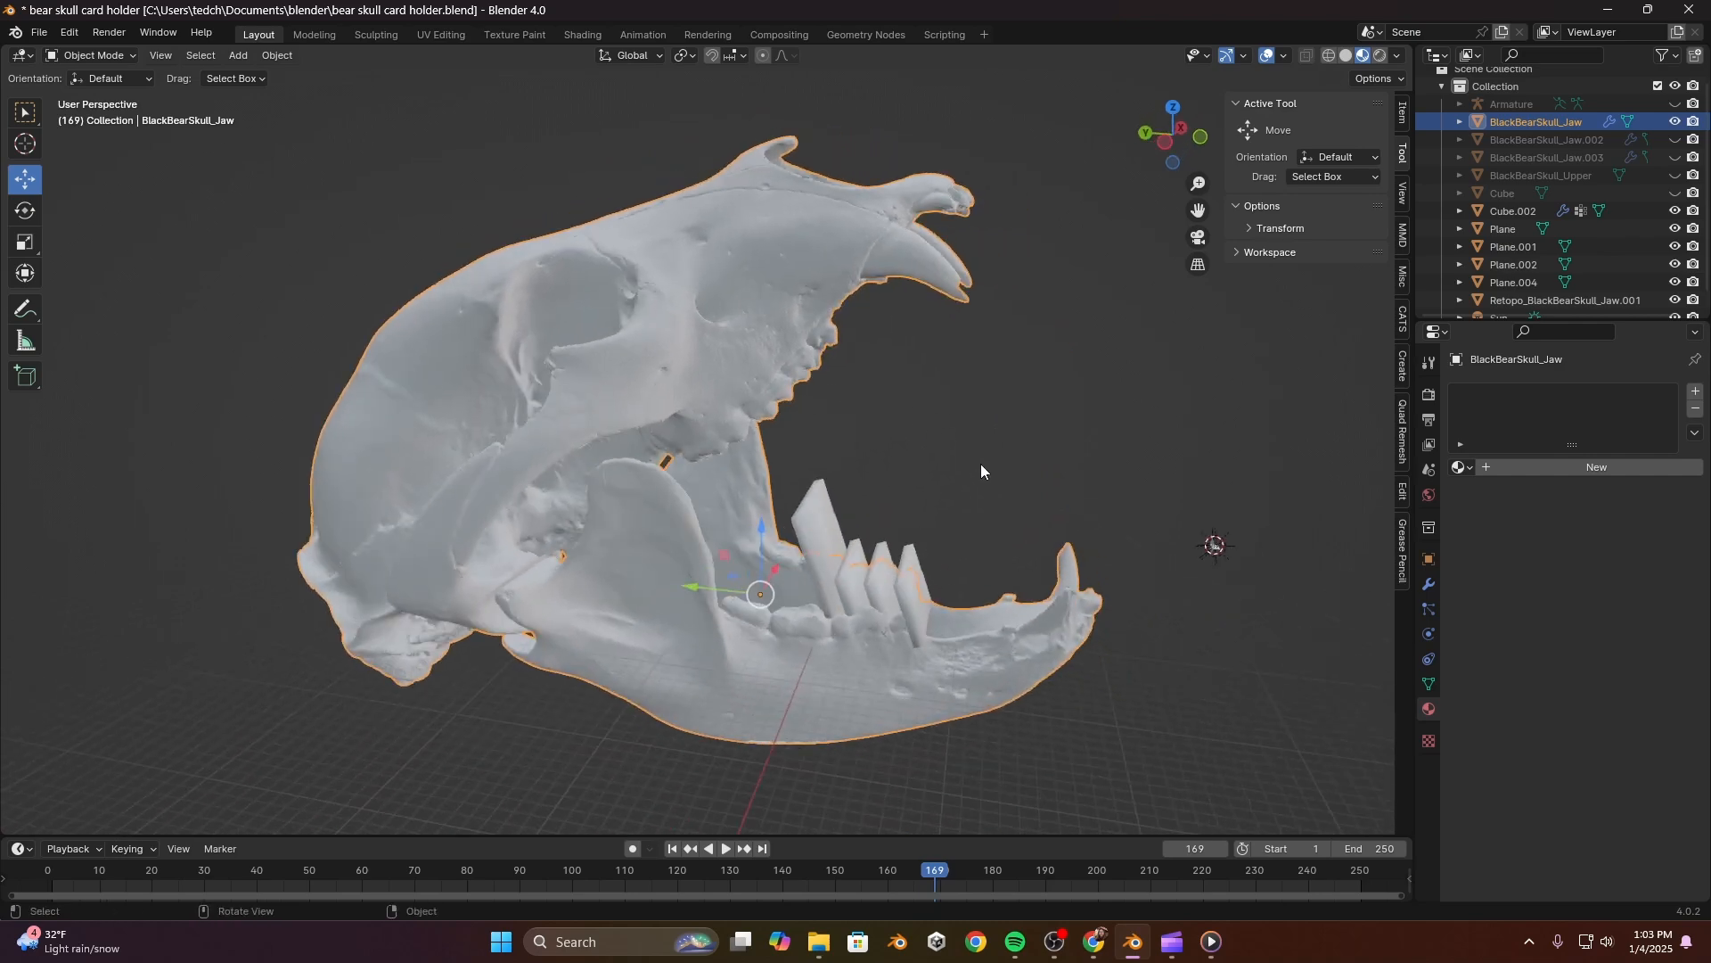
middle_click_drag(1043, 480, 1032, 541)
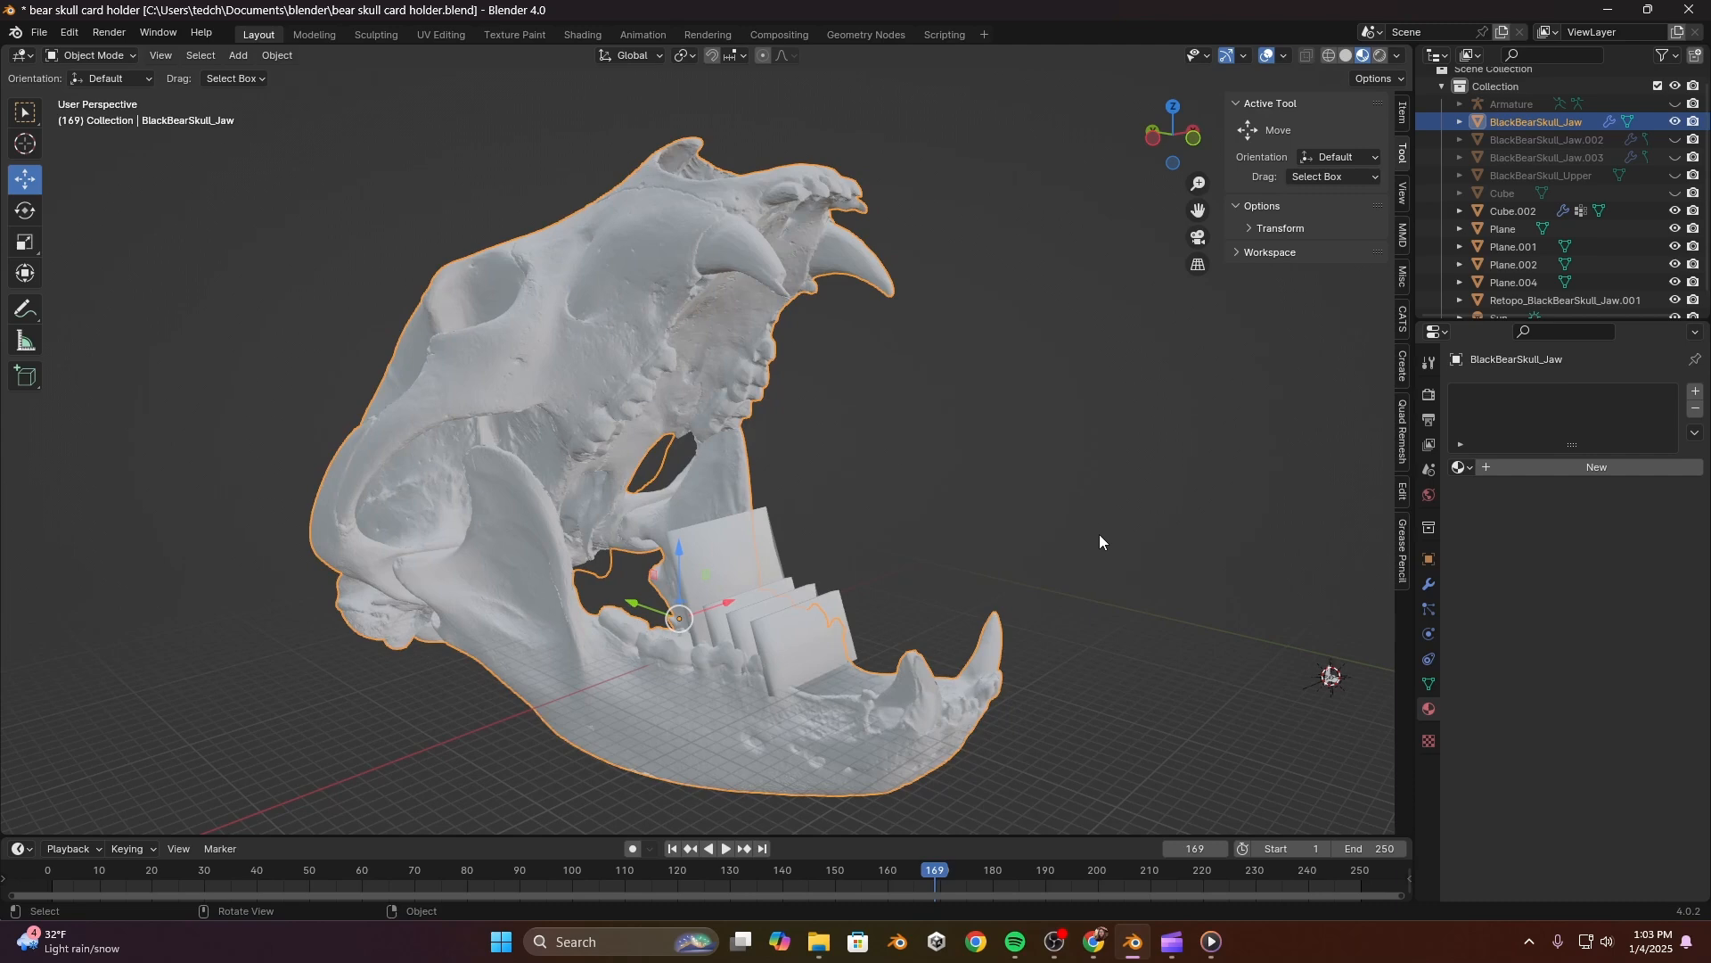
Step: Hide the large bear skull, leaving the card stack shown
left_click_drag(1223, 549, 1361, 781)
left_click(852, 749)
key("h")
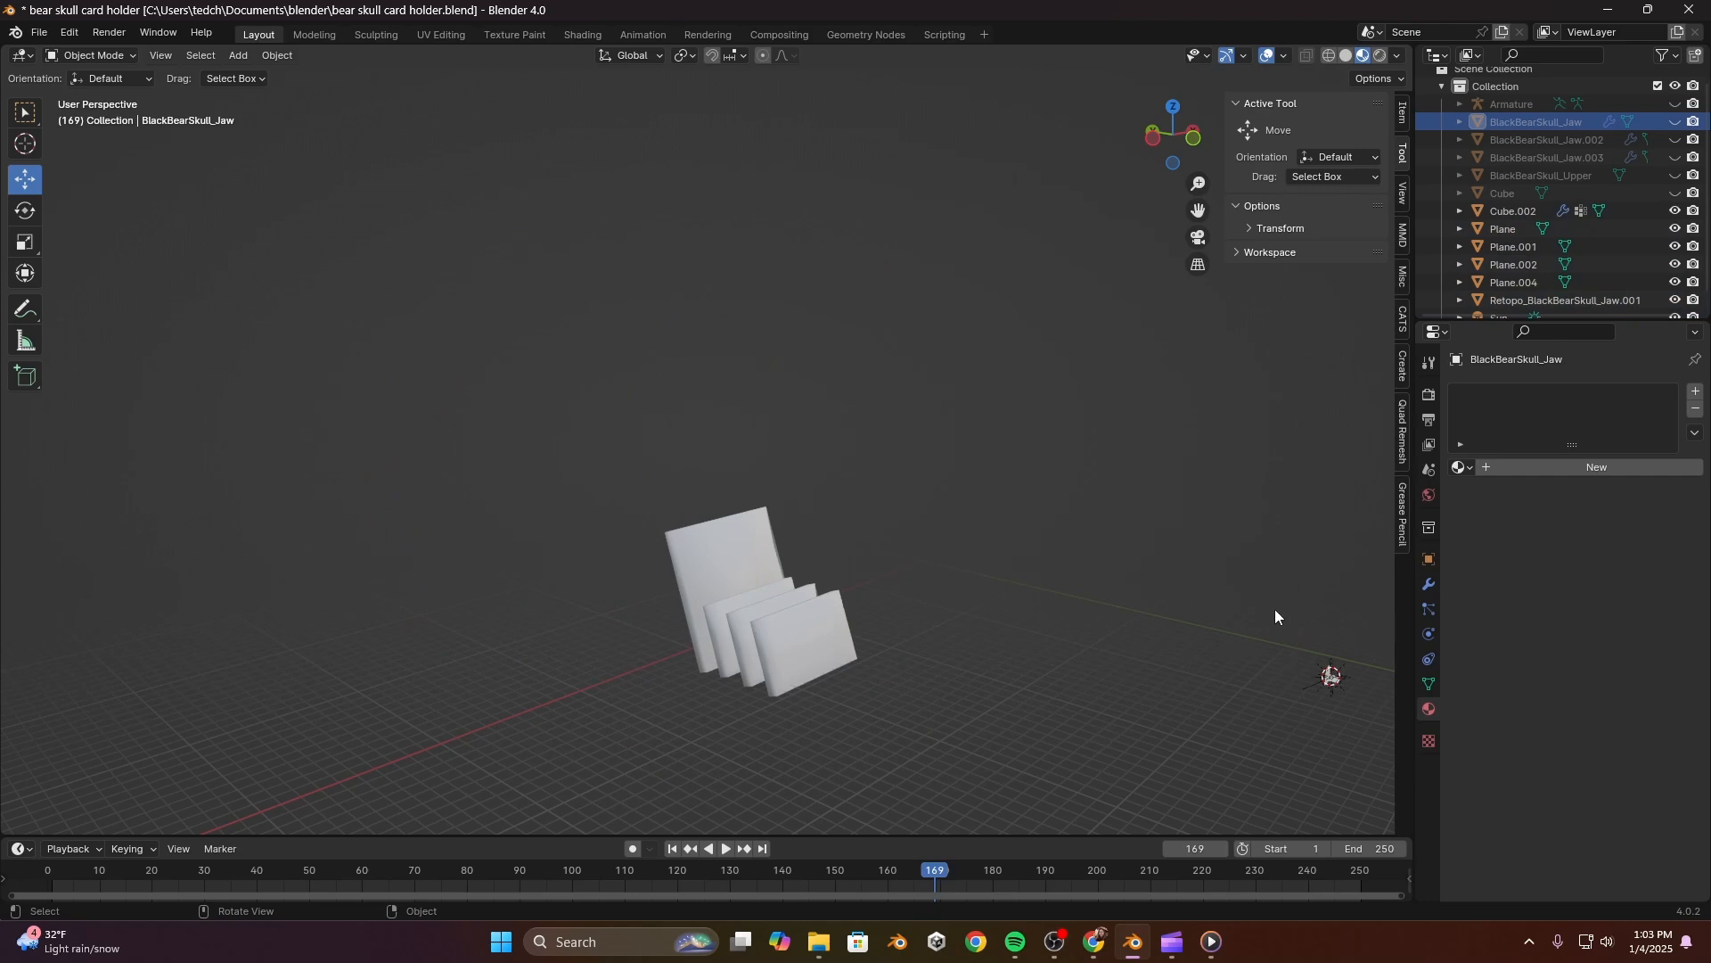
Step: Frame the small distant scene with the backdrop planes and select the teal human figure holding the skull
left_click_drag(1275, 611, 1367, 766)
key("KP_Decimal")
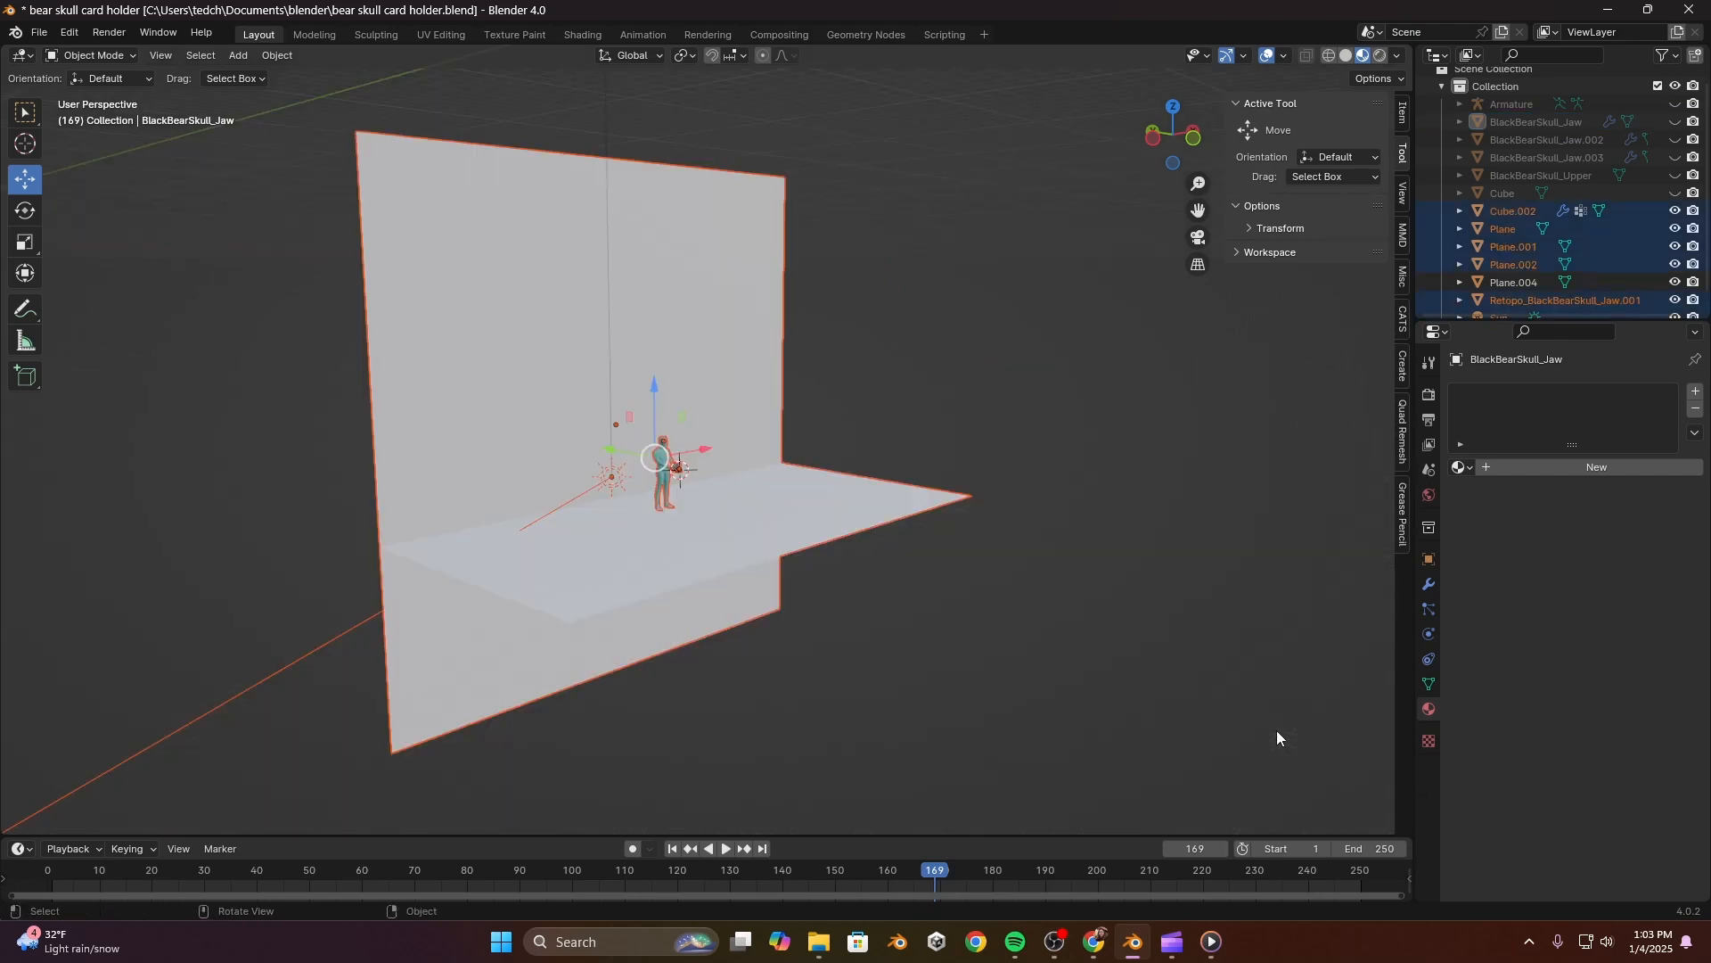
scroll(1040, 647, "up", 5)
middle_click_drag(1020, 628, 795, 615)
scroll(960, 656, "up", 3)
middle_click_drag(960, 656, 581, 516, "shift")
left_click(686, 452)
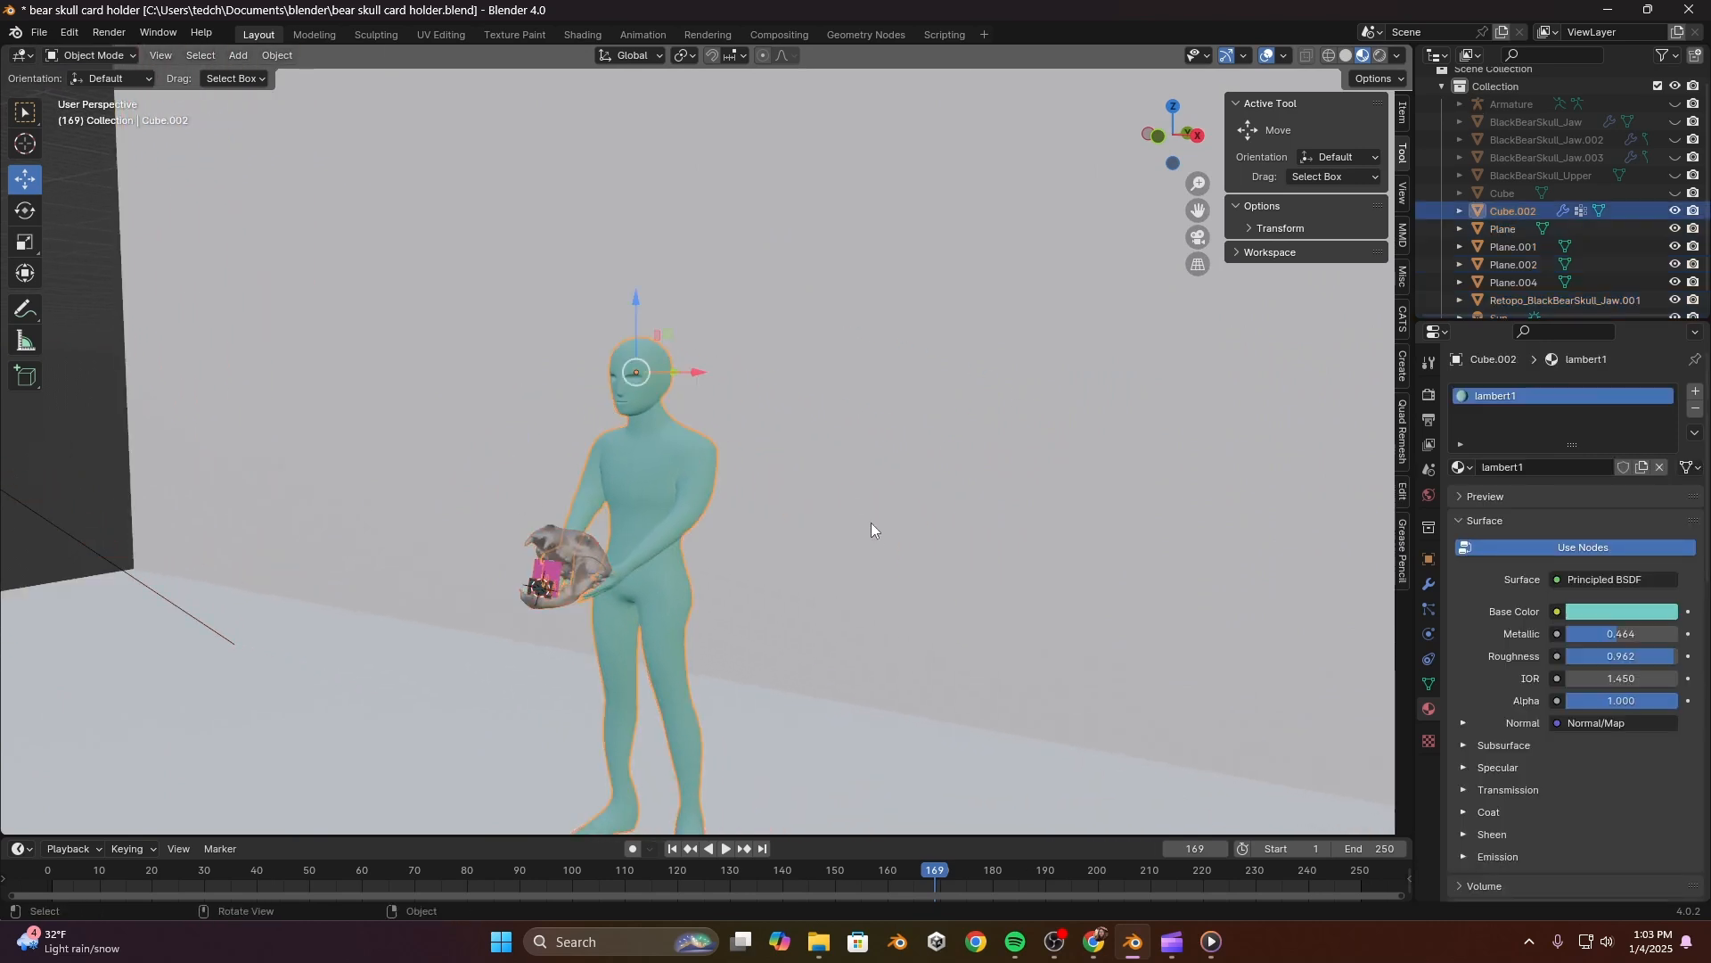
Step: Select the skull in the teal figure's hands and compare its size with the figure's body from the front and side
key("KP_Decimal")
scroll(778, 437, "up", 4)
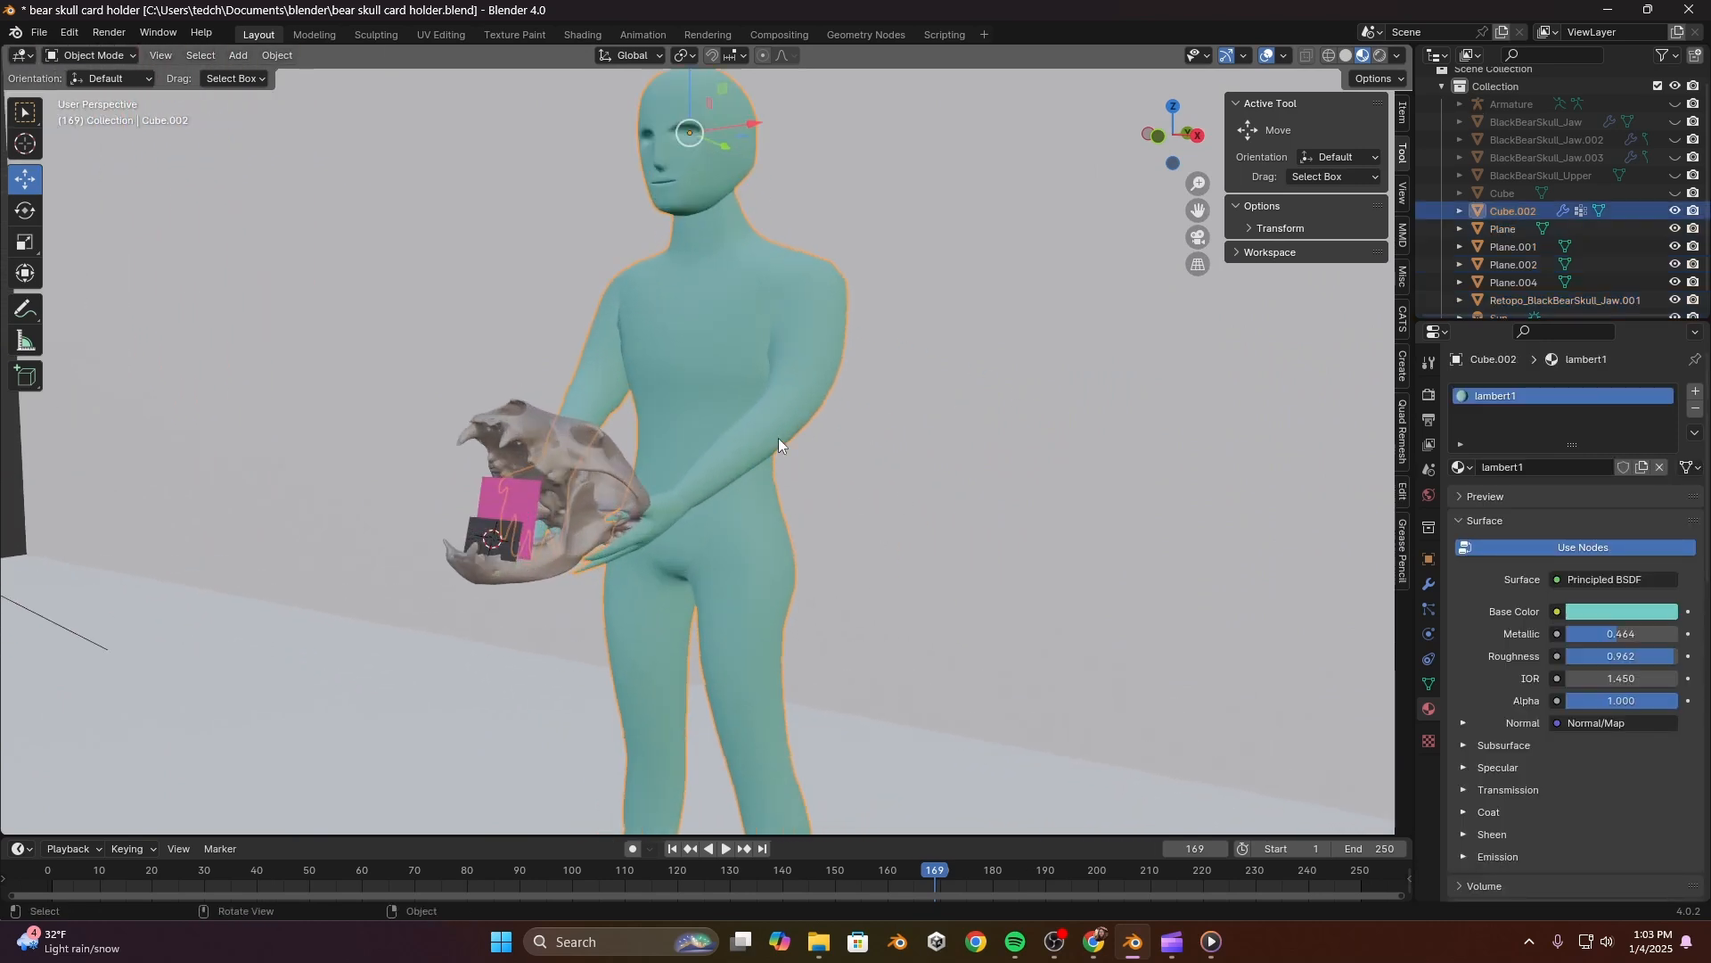
middle_click_drag(778, 437, 795, 618)
middle_click_drag(815, 465, 713, 367)
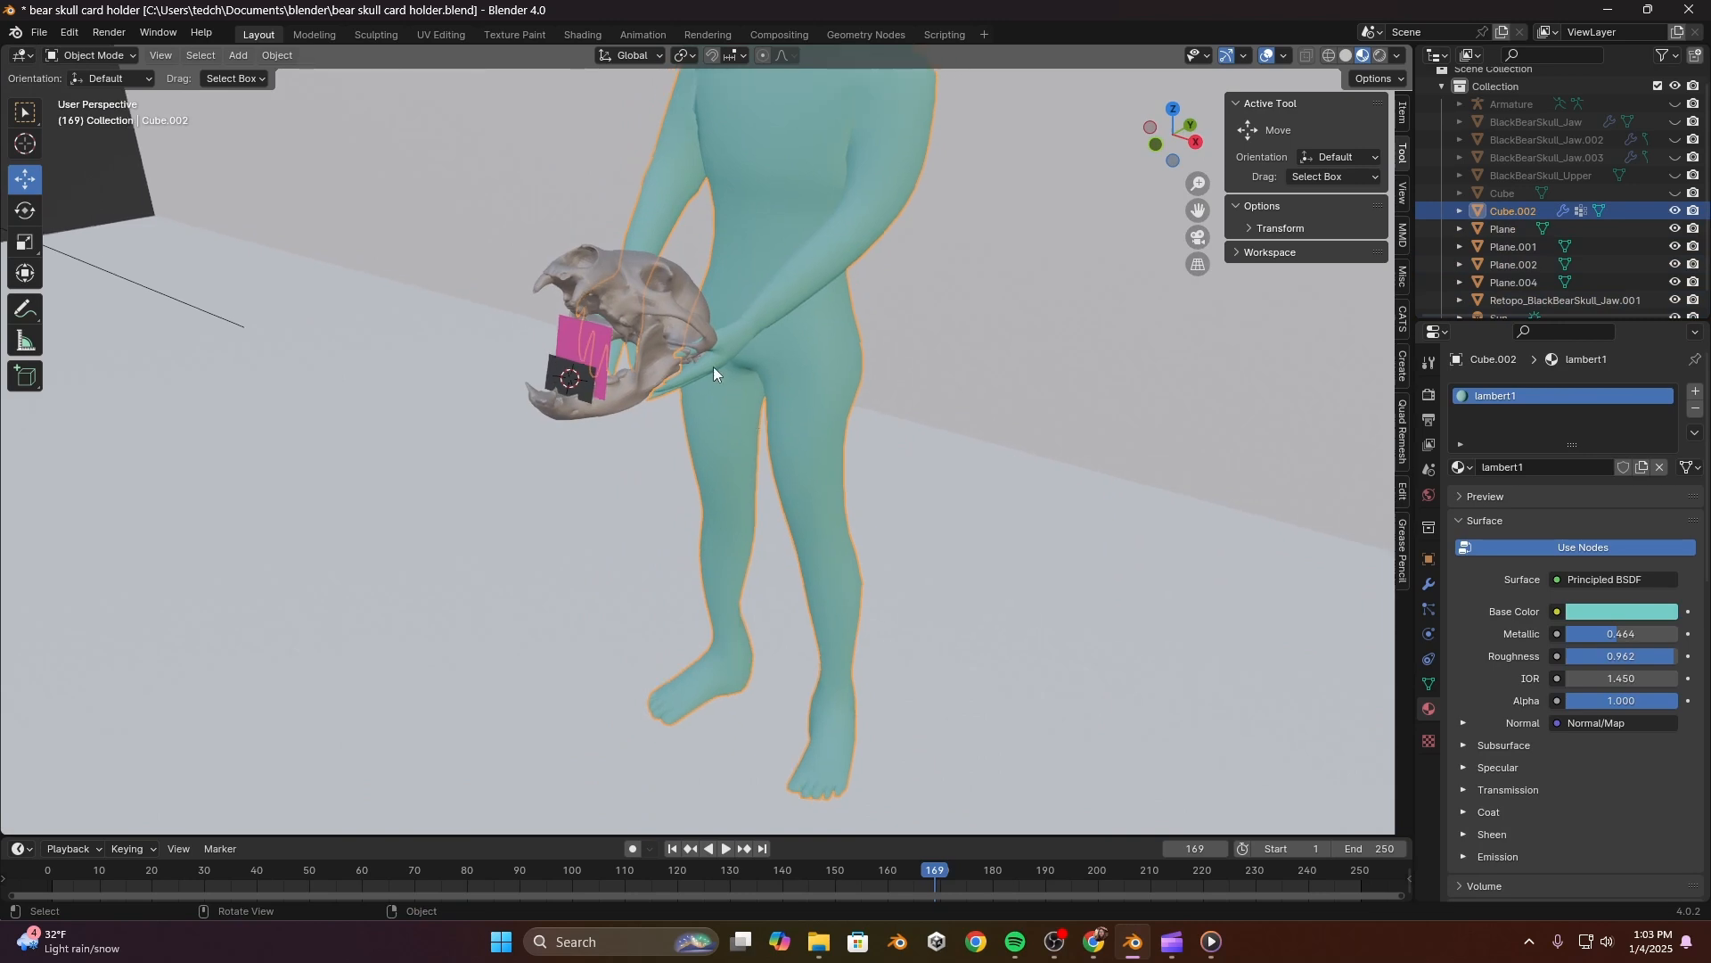
left_click(647, 372)
middle_click_drag(973, 465, 927, 442)
scroll(948, 515, "down", 1)
scroll(929, 394, "down", 1)
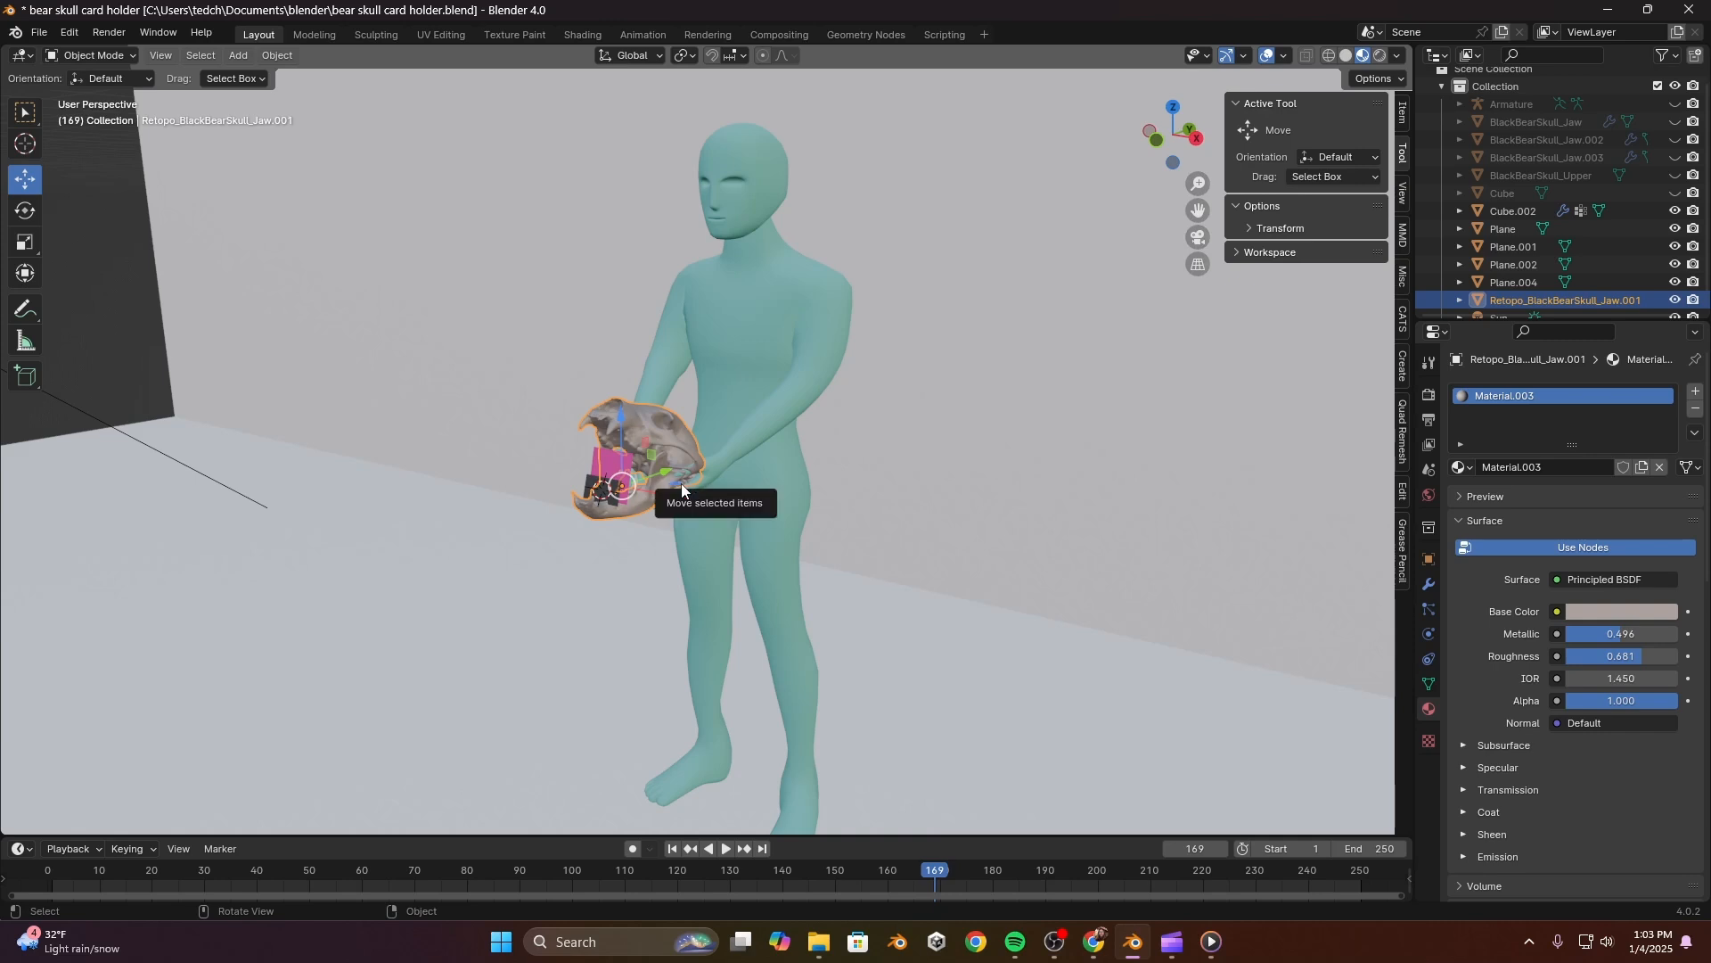
middle_click_drag(984, 533, 964, 458)
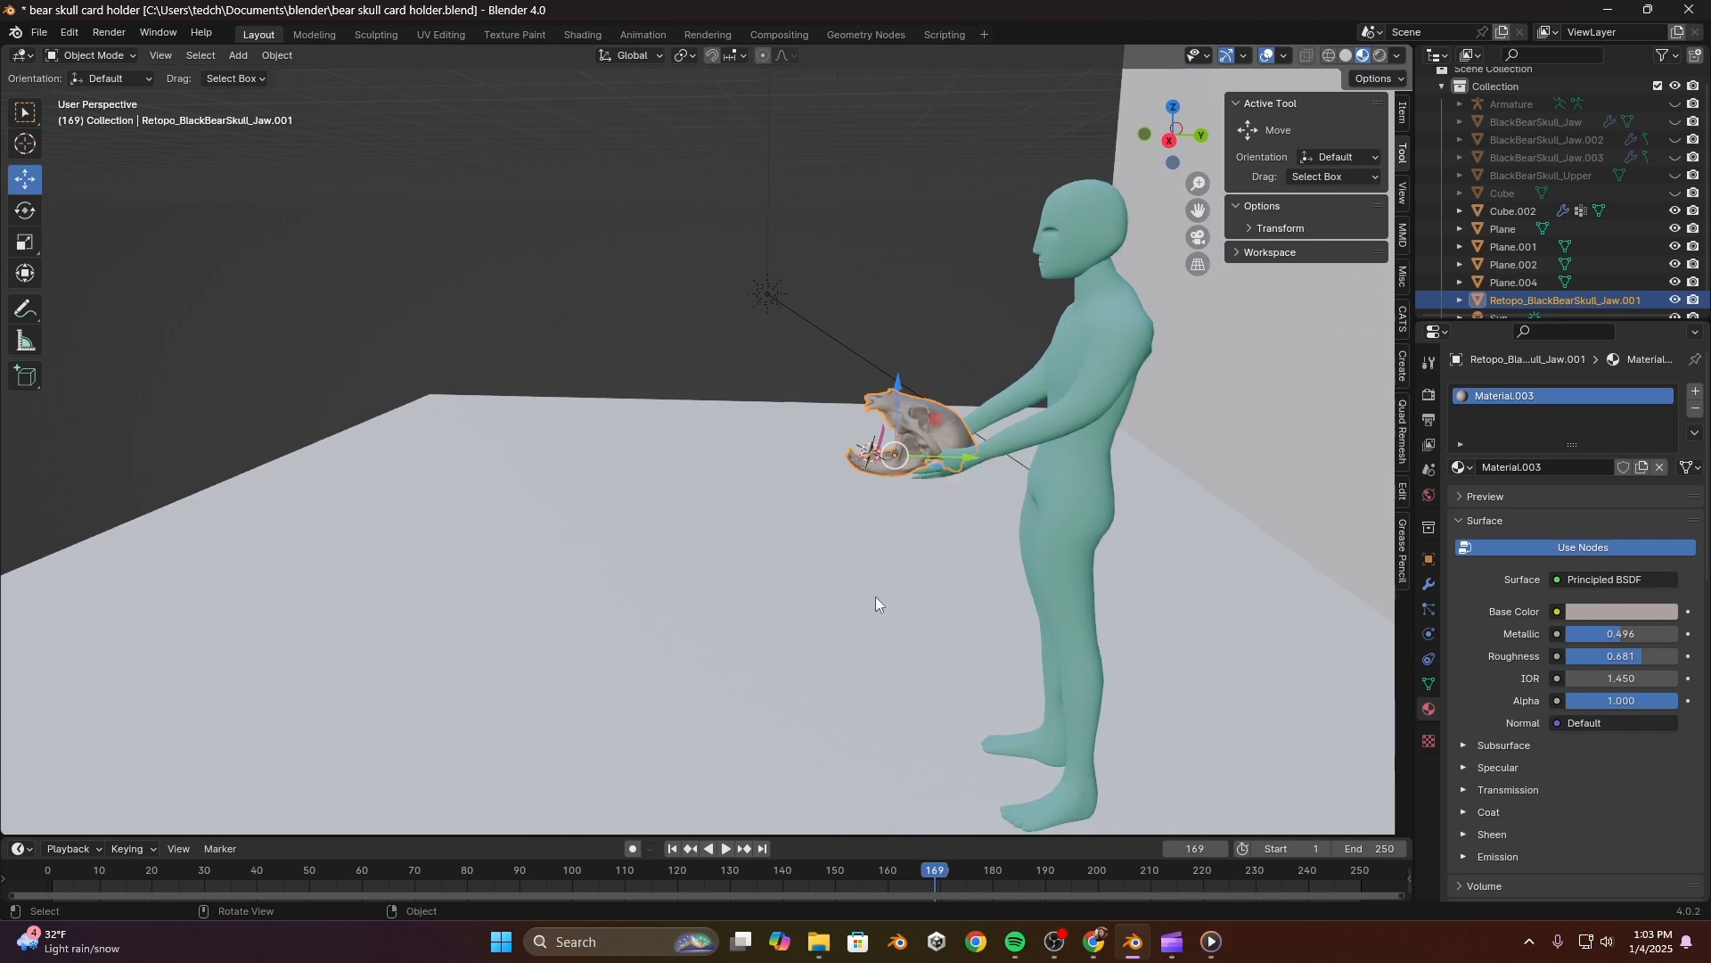
middle_click_drag(876, 596, 929, 296)
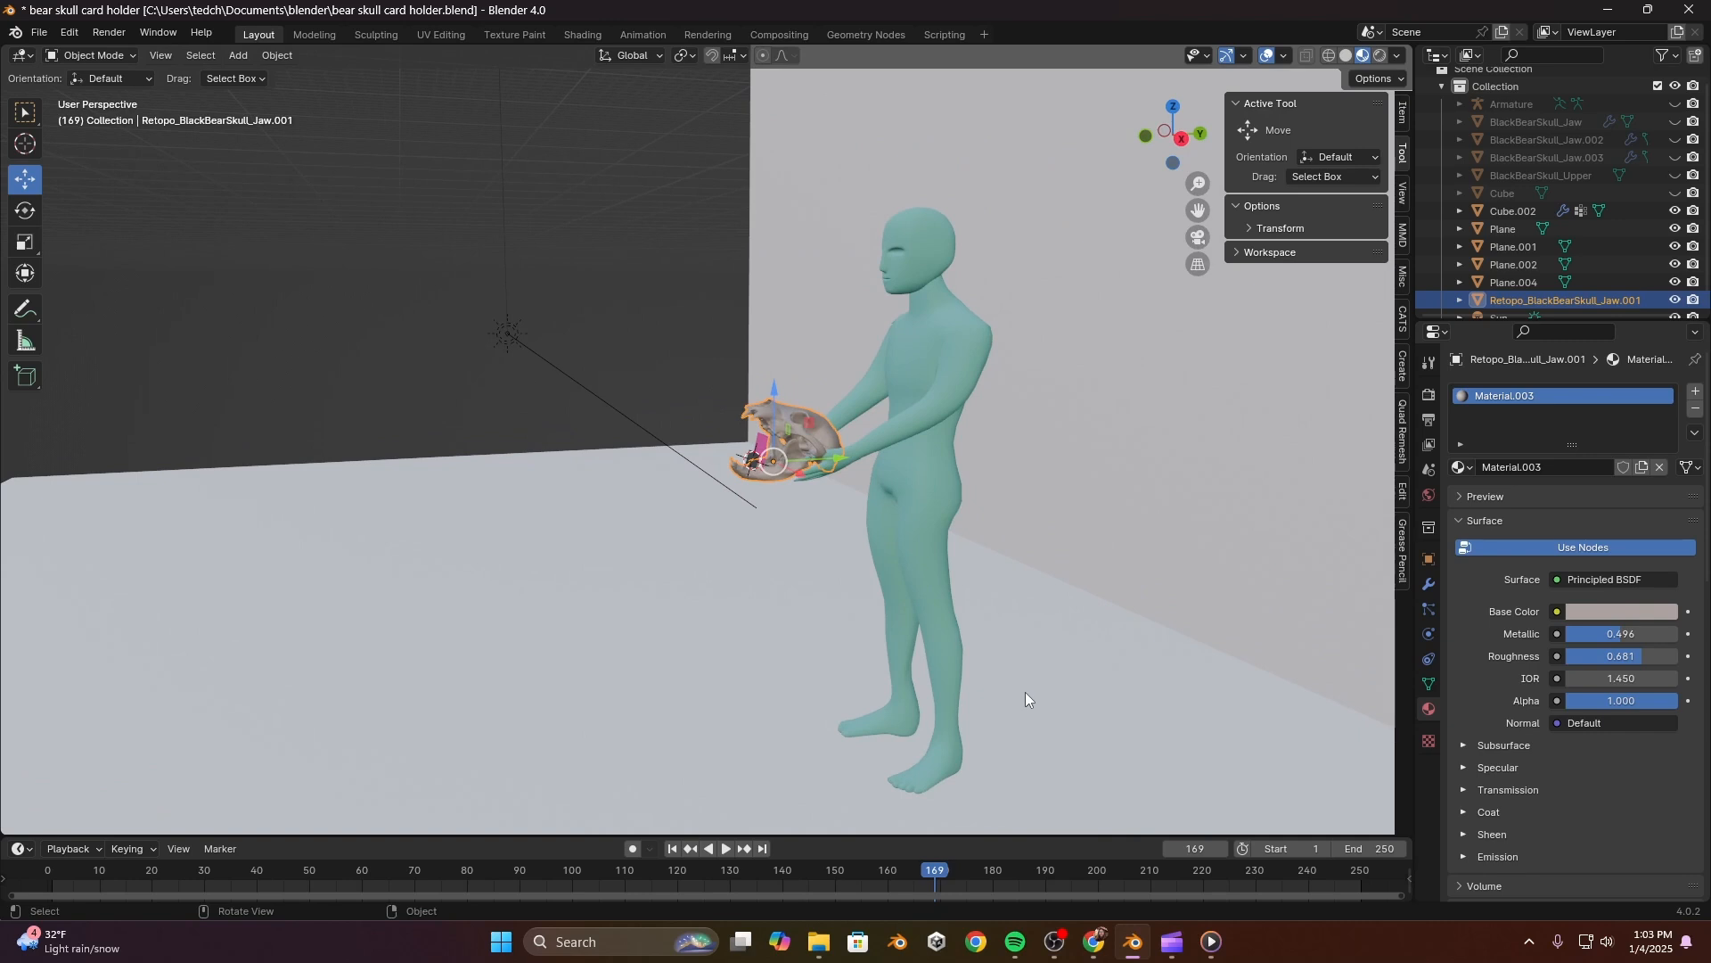
Step: Add a 1.7 m cube in the right orthographic view and lower it about 0.13 m over the figure as a height reference
key("KP_3")
scroll(1025, 685, "down", 2)
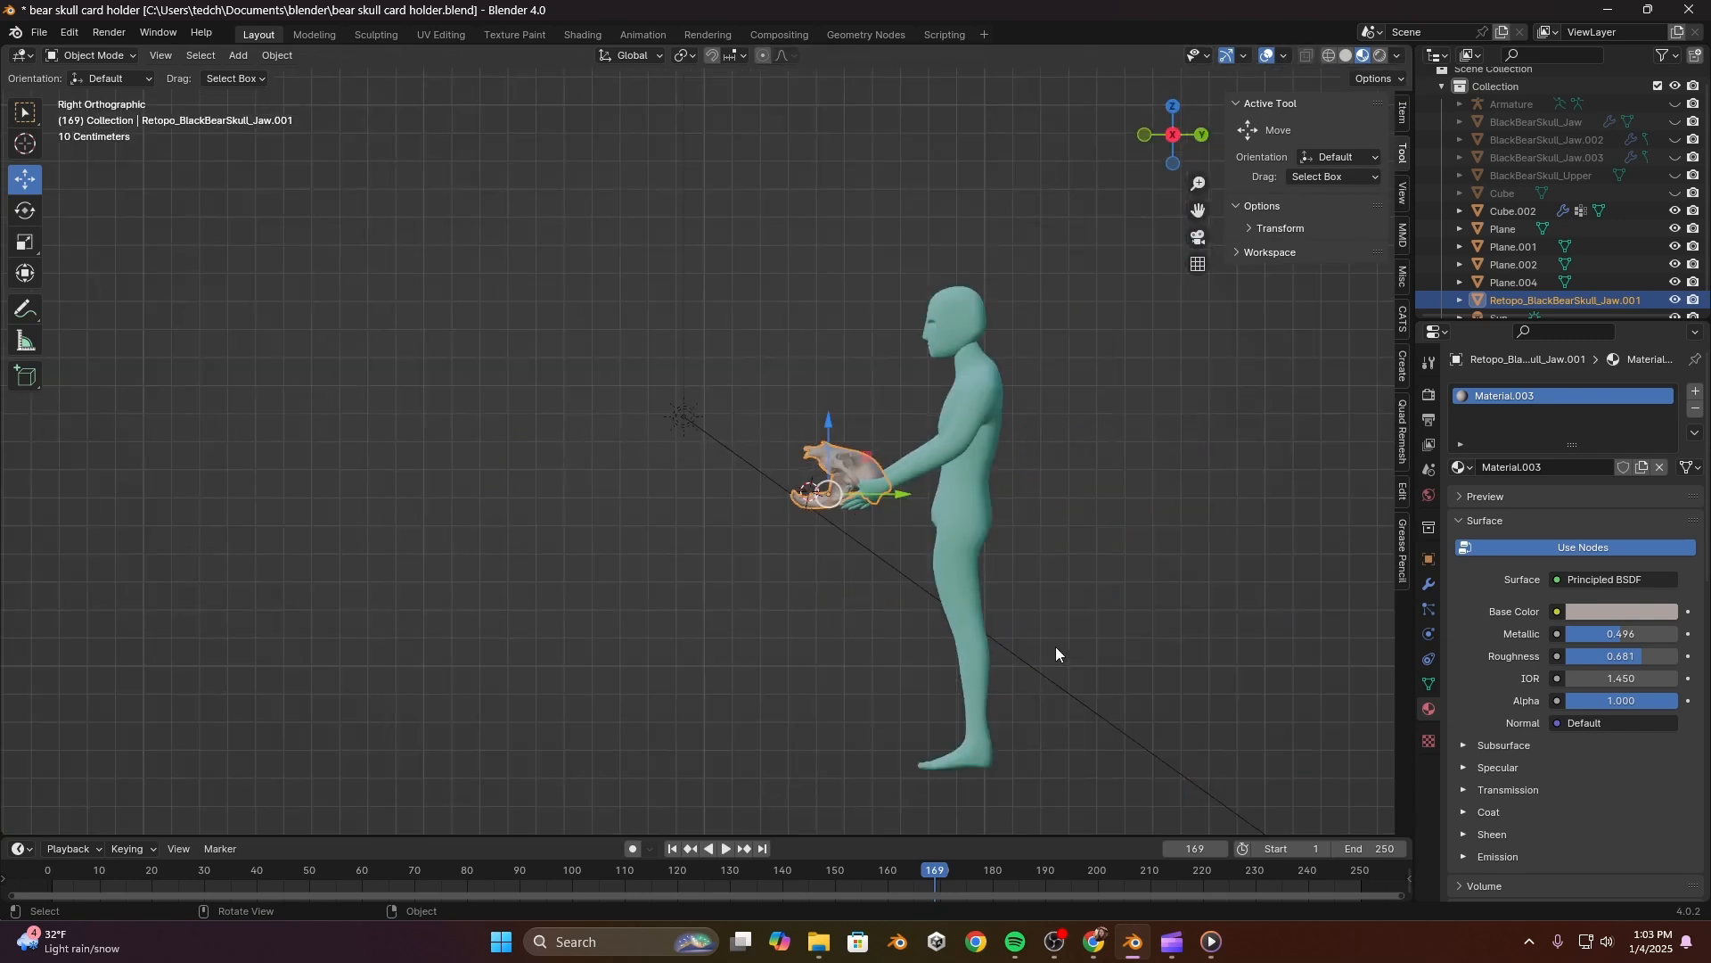
key("shift+a")
mouse_move(1023, 568)
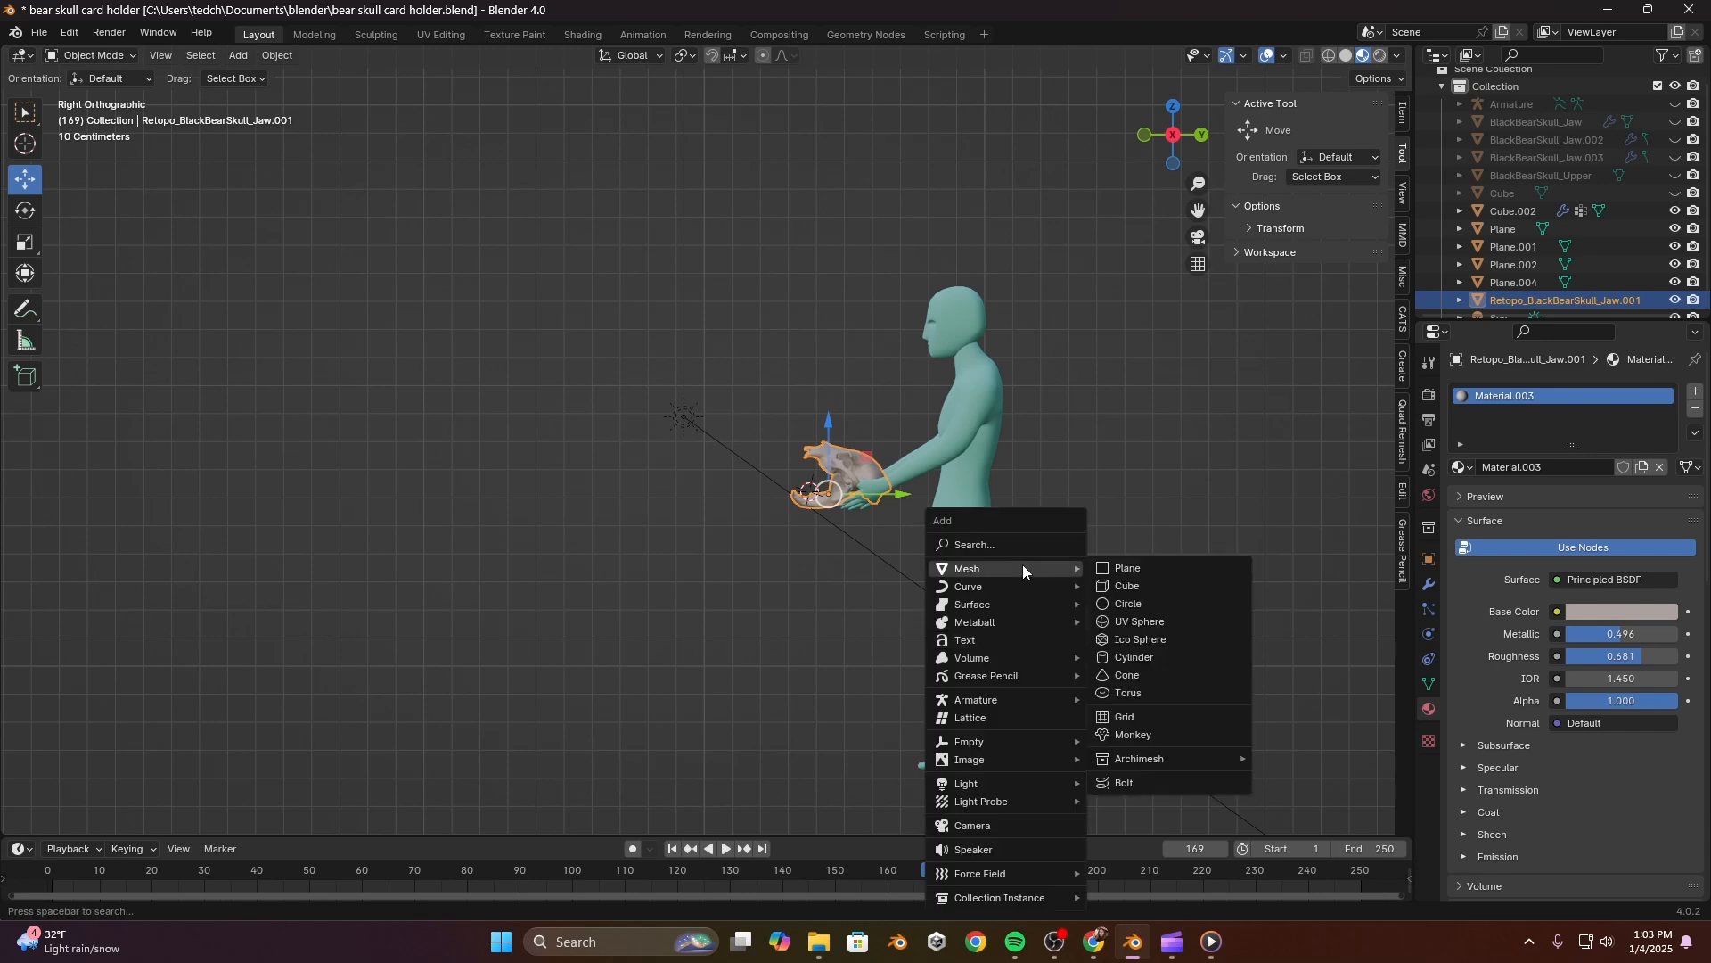
left_click(1169, 586)
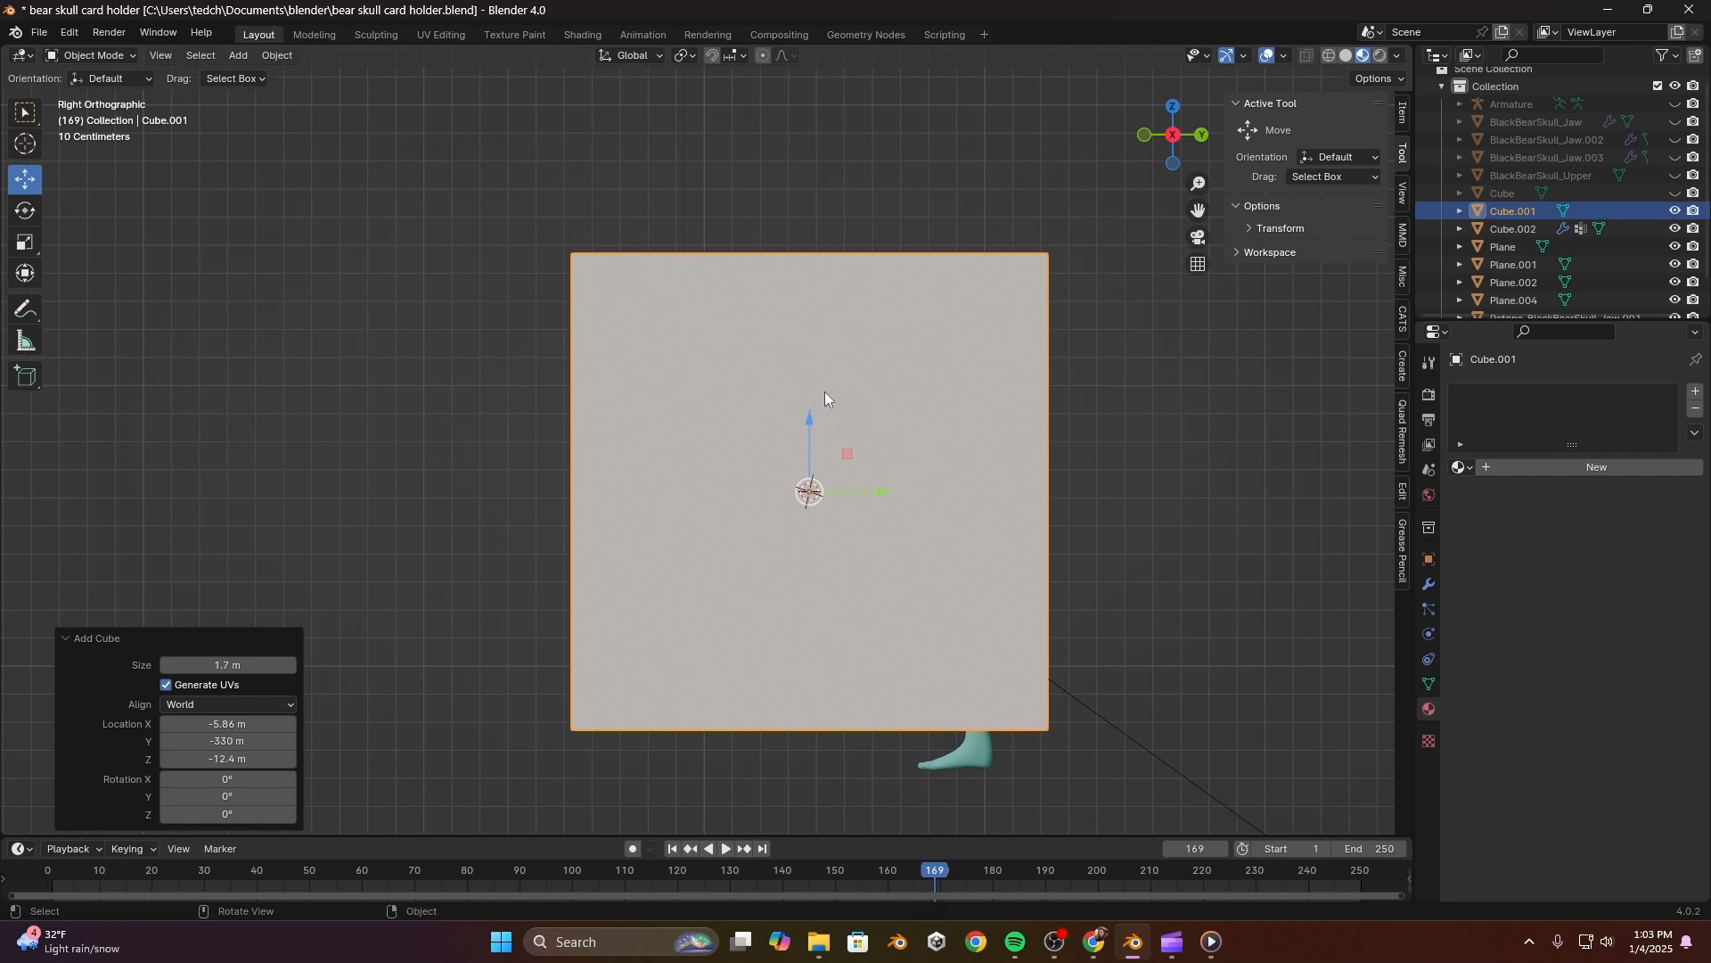
left_click_drag(810, 415, 811, 457)
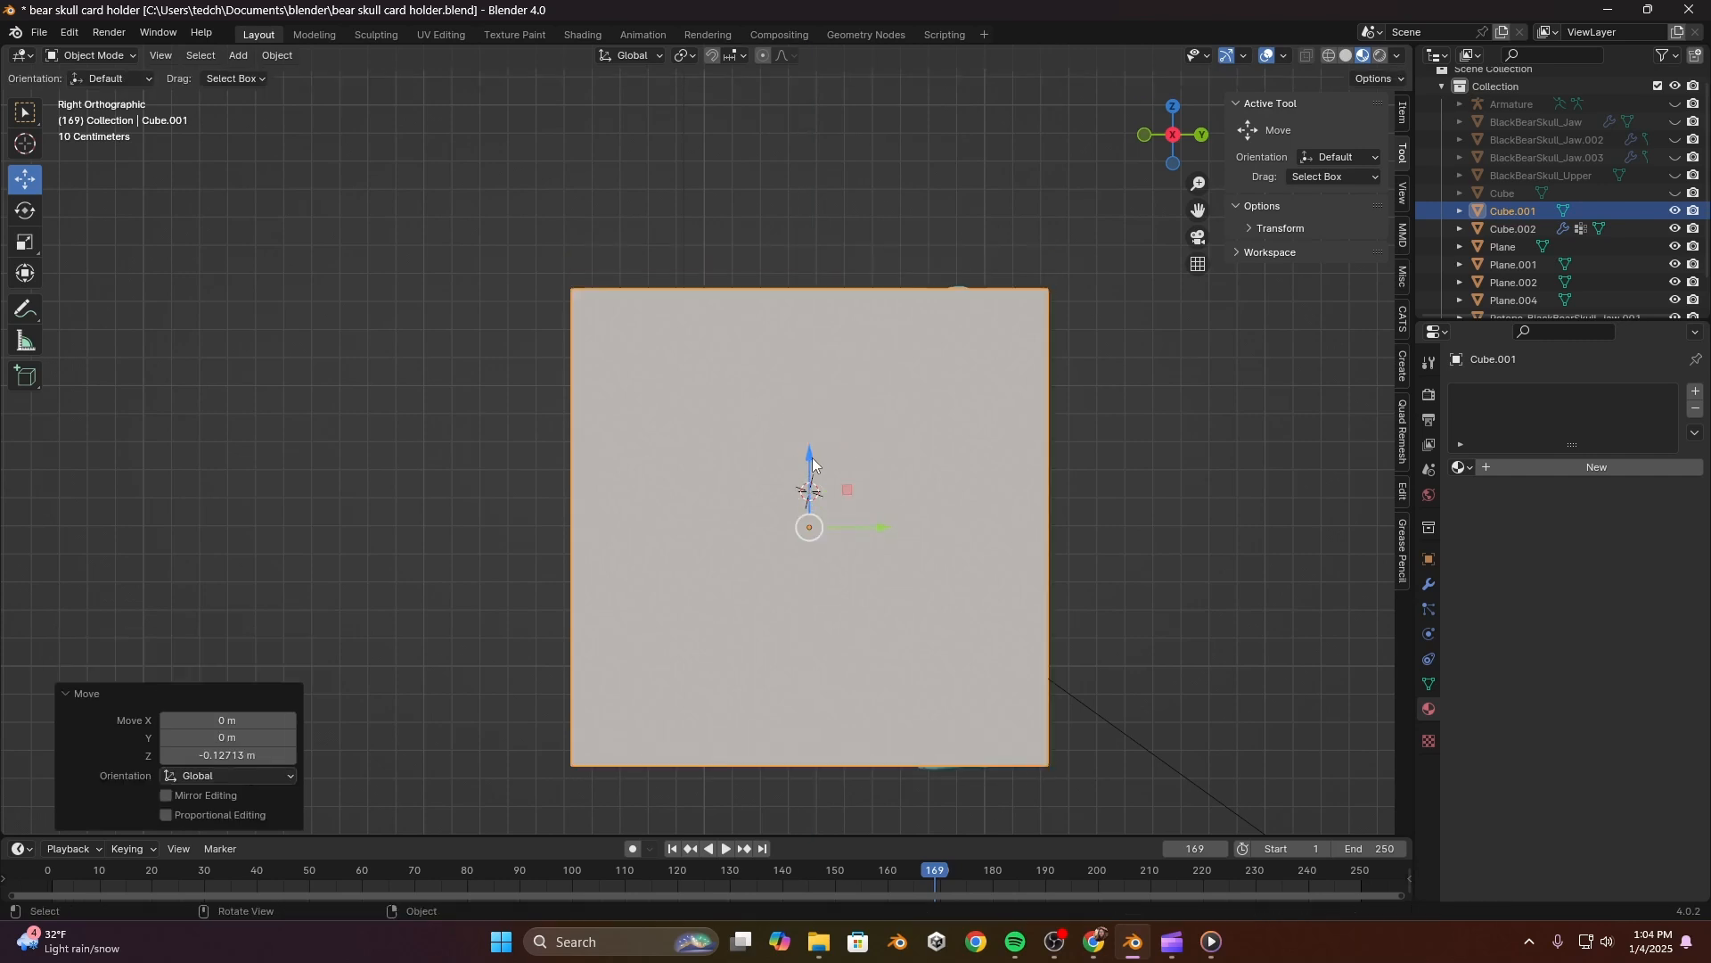
Step: Move the reference cube about 1.34 m along negative X to stand beside the figure, and delete it
middle_click_drag(811, 458, 1021, 502)
left_click_drag(666, 484, 447, 485)
middle_click_drag(448, 485, 783, 522)
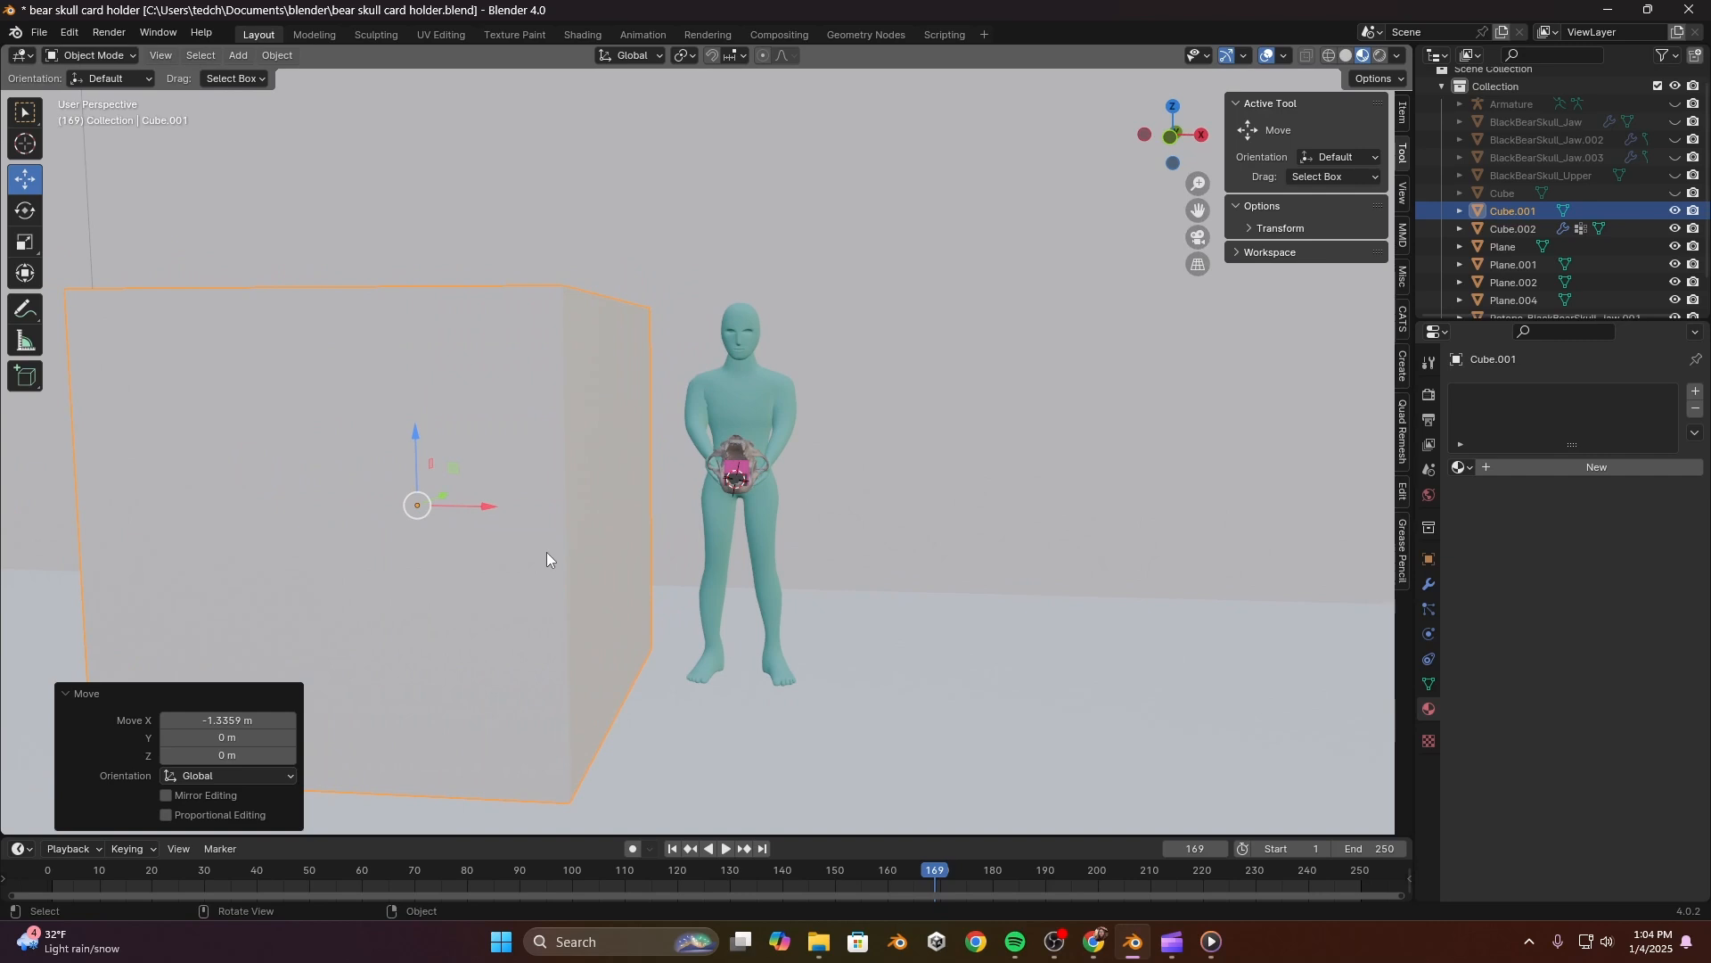
key("Delete")
Step: Select the dark and pink card planes in the lower jaw and examine their size against the skull and the figure
scroll(951, 550, "up", 5)
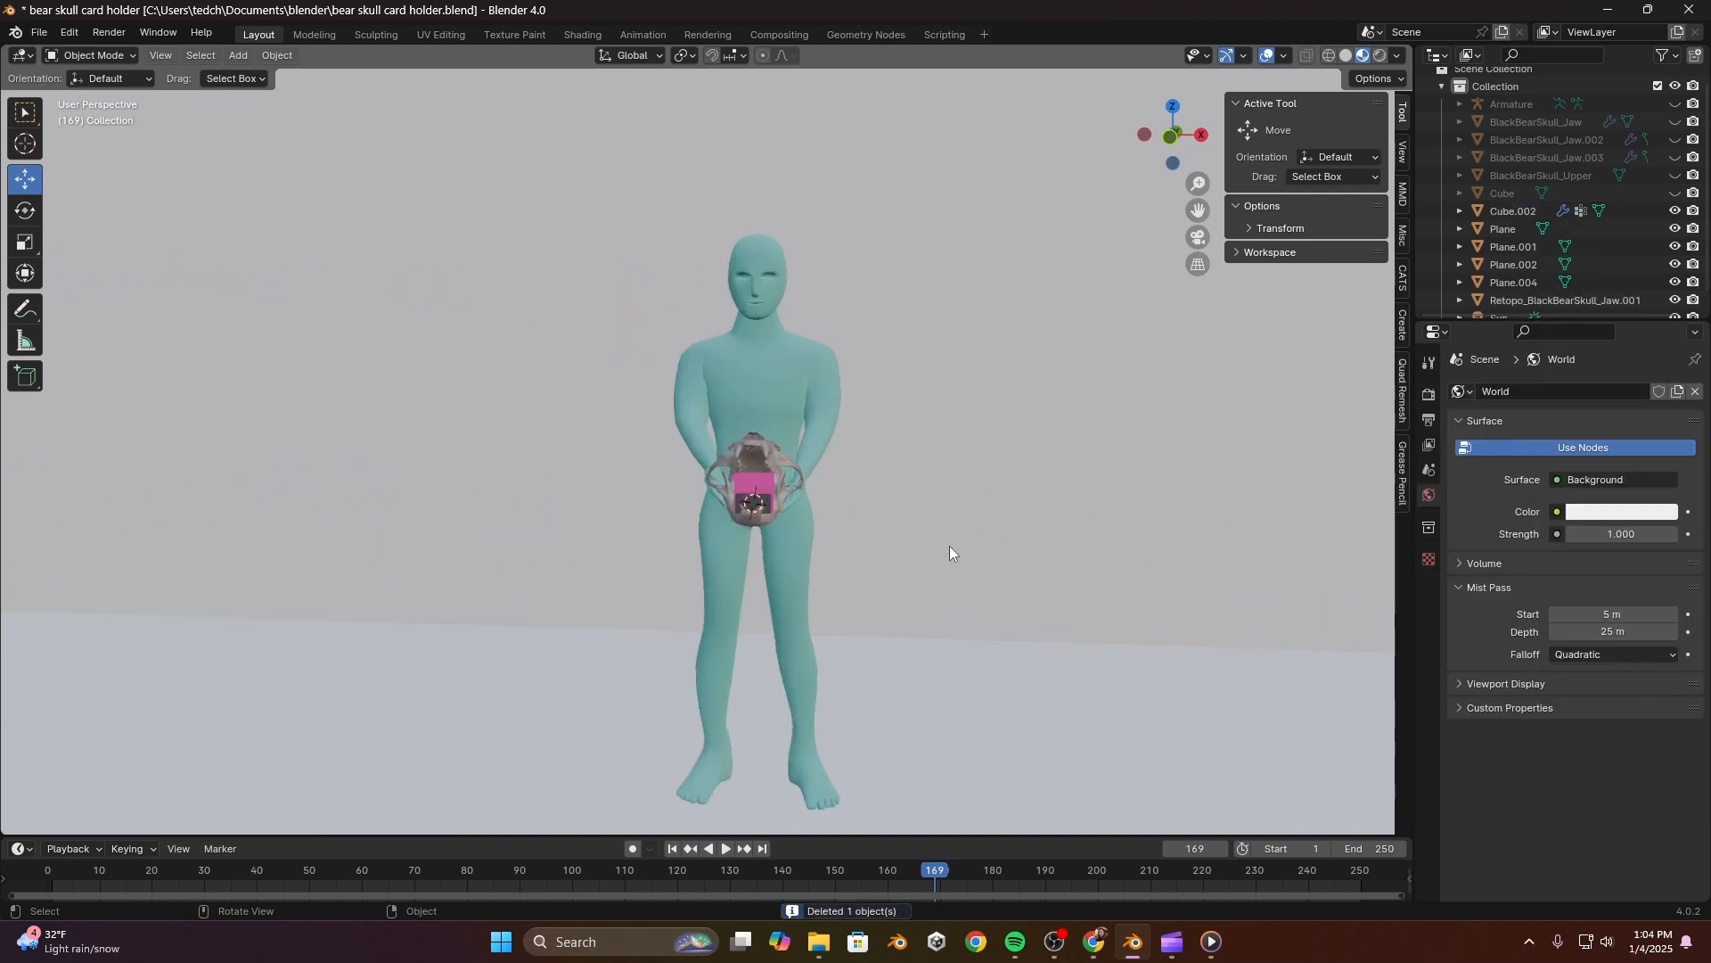
middle_click_drag(954, 553, 753, 489)
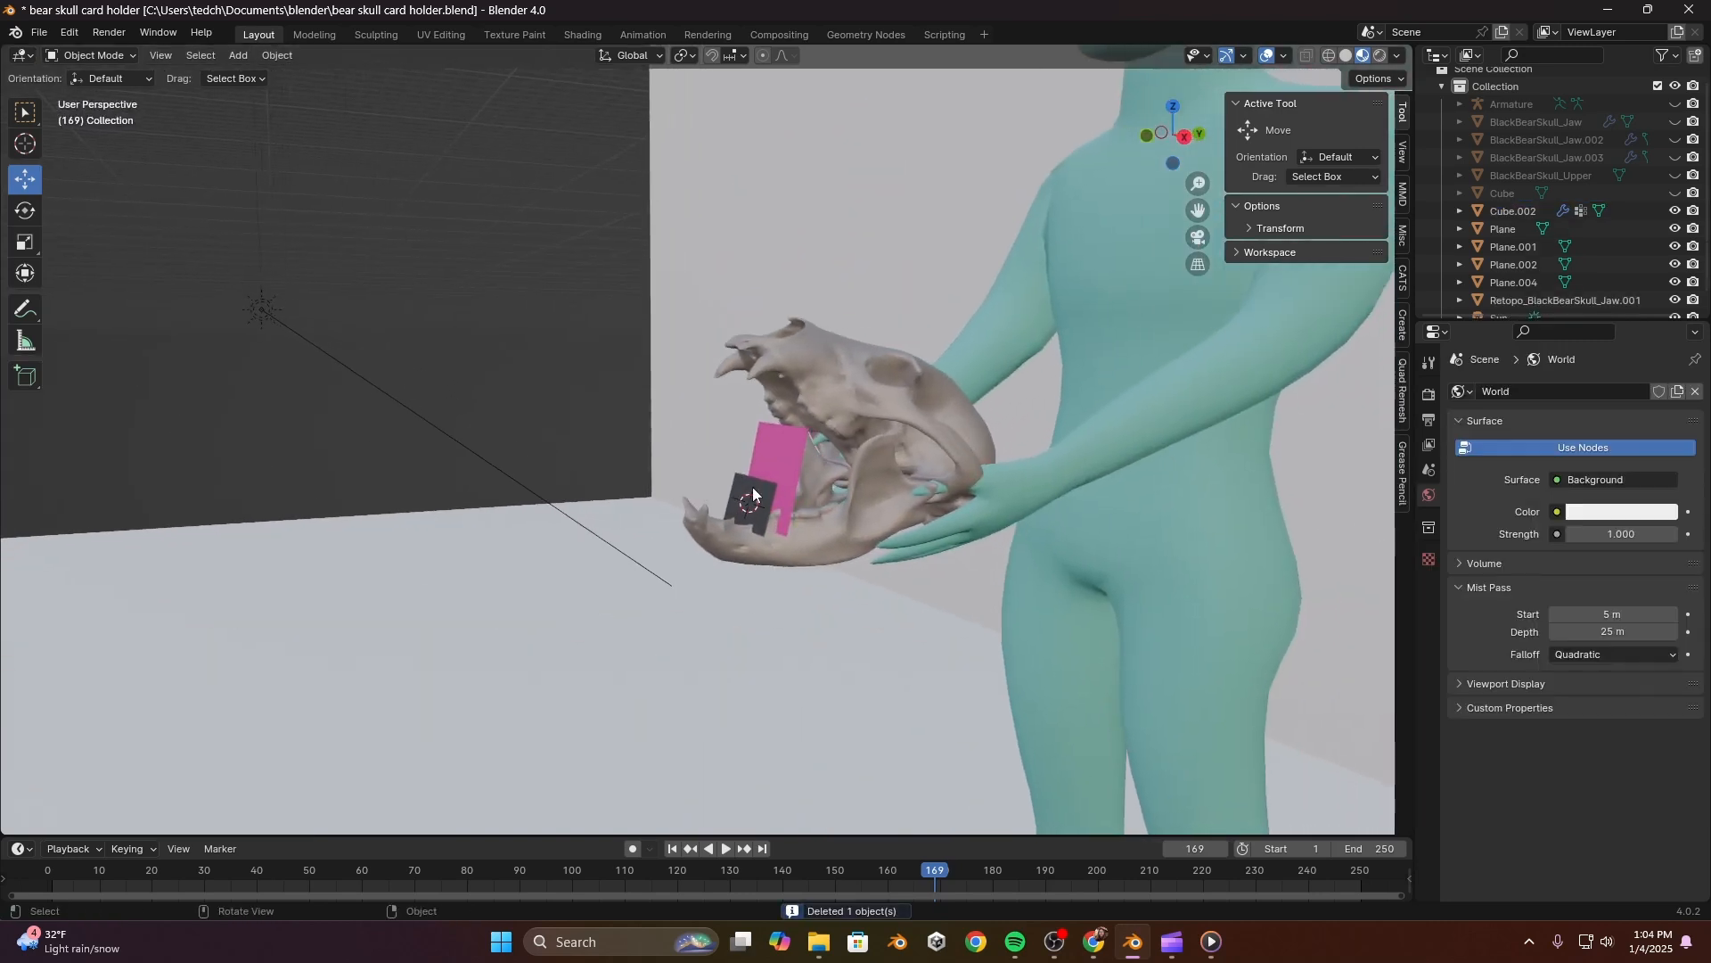
left_click(783, 468)
left_click(757, 499)
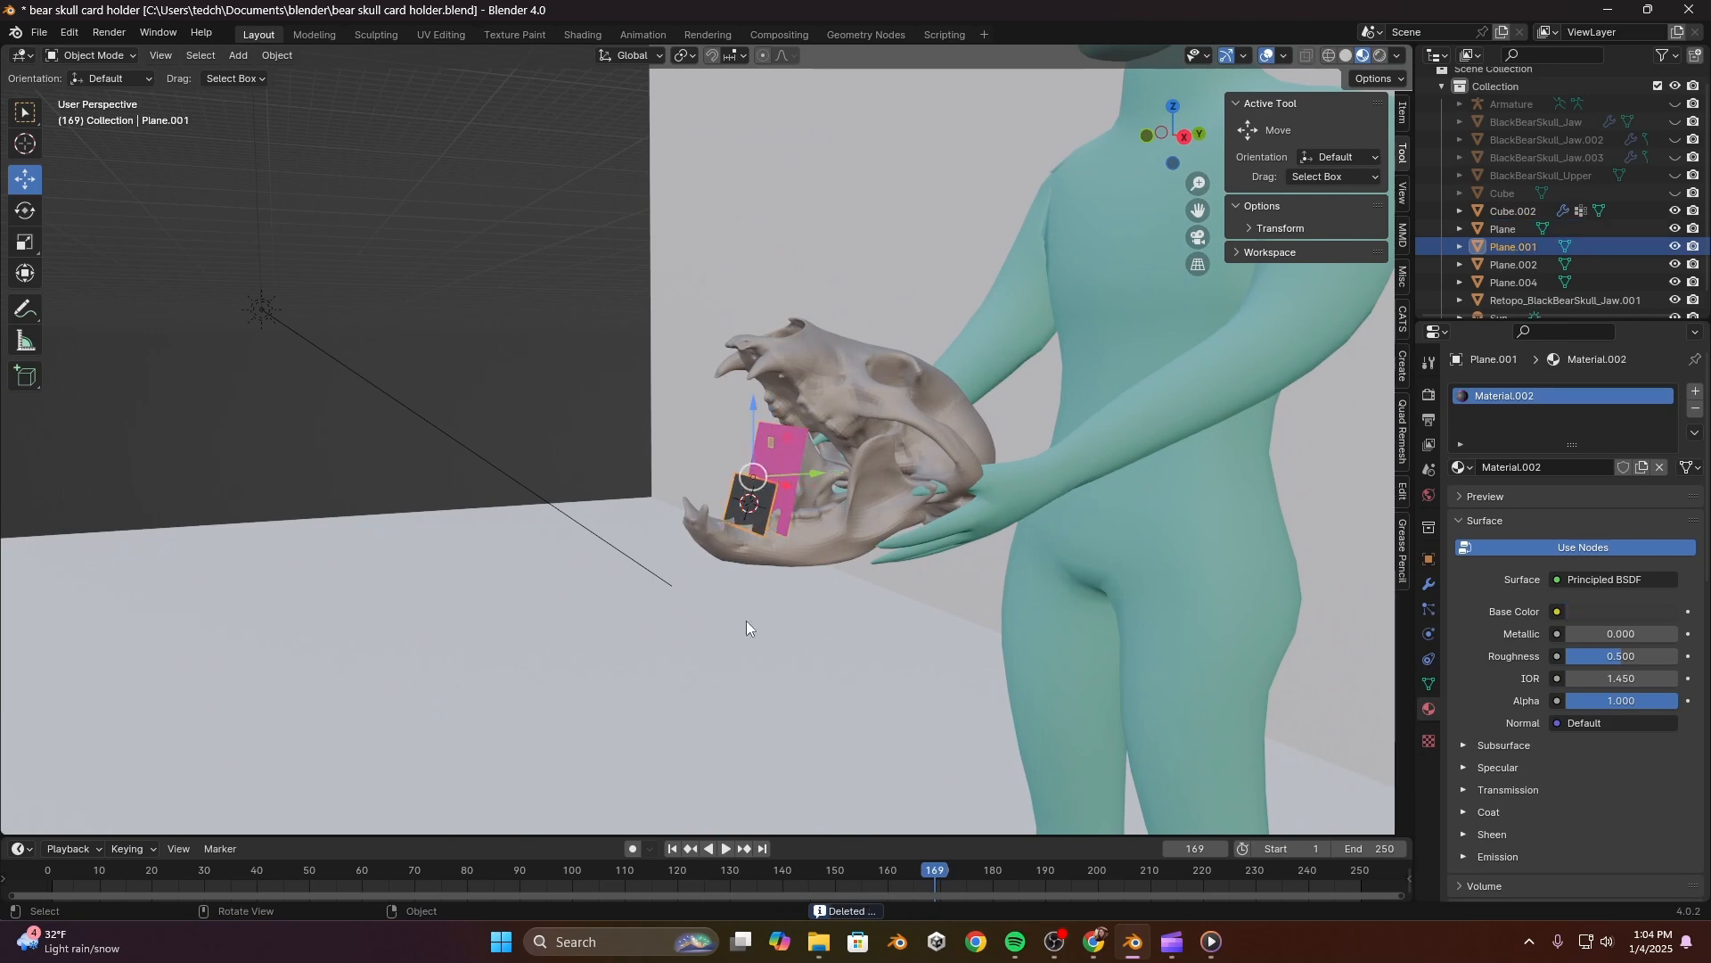
scroll(852, 607, "up", 5)
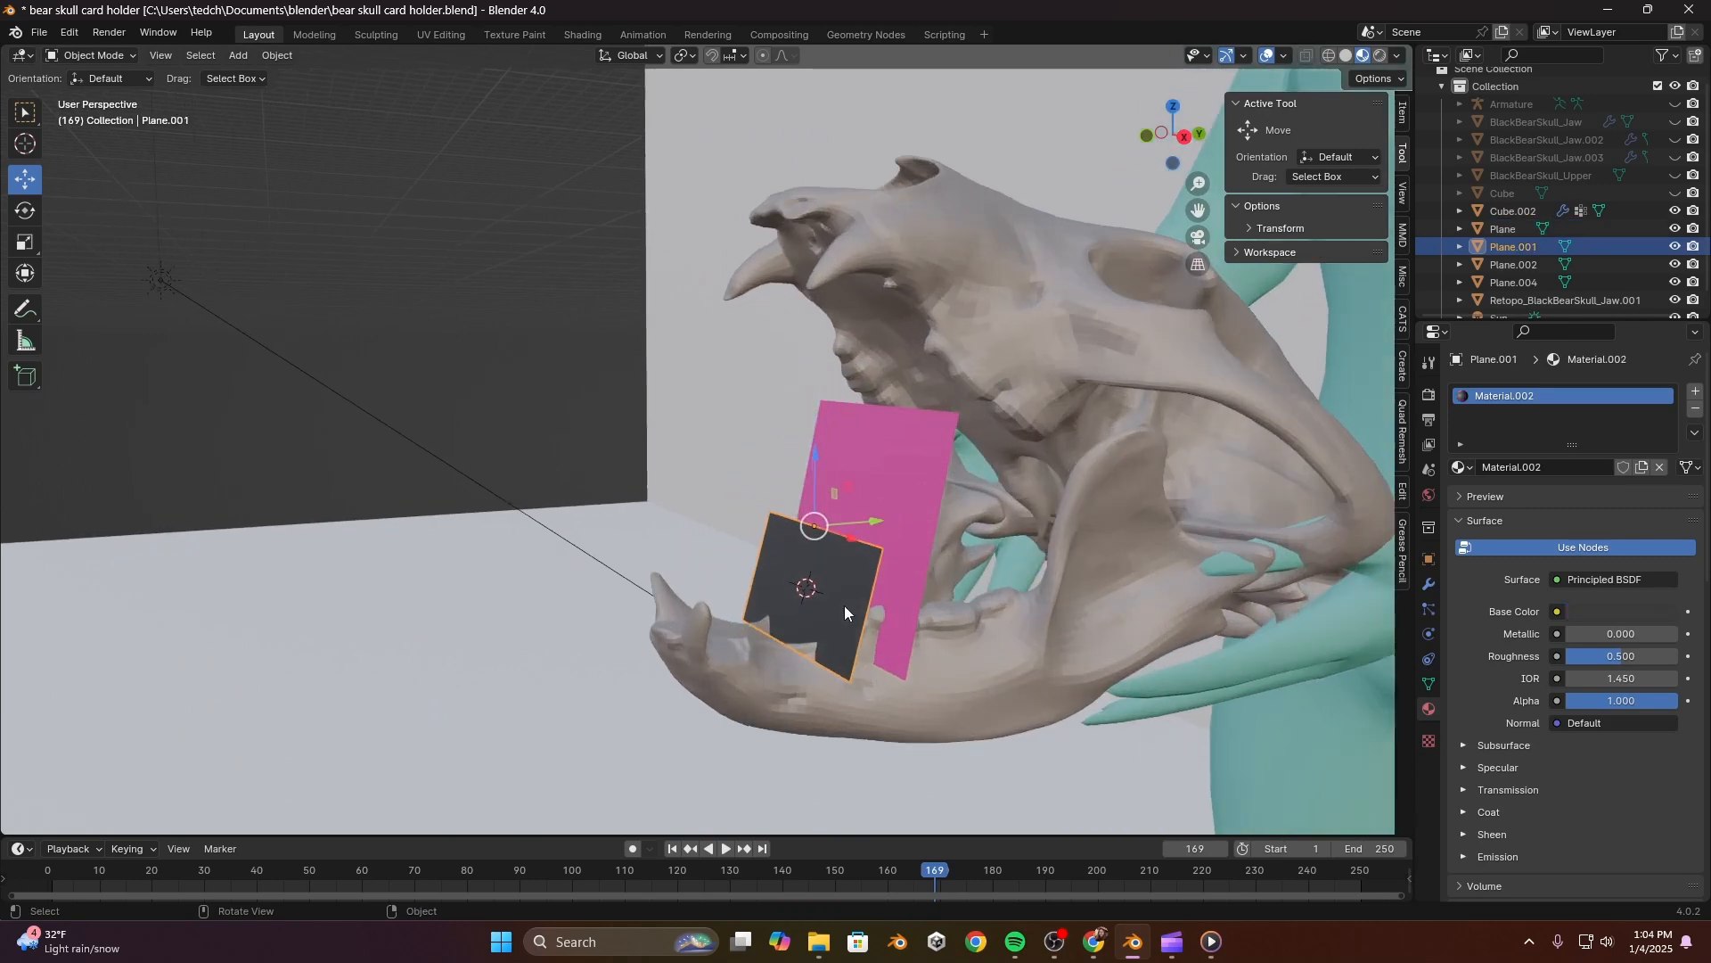
left_click(918, 537)
scroll(1016, 645, "down", 4)
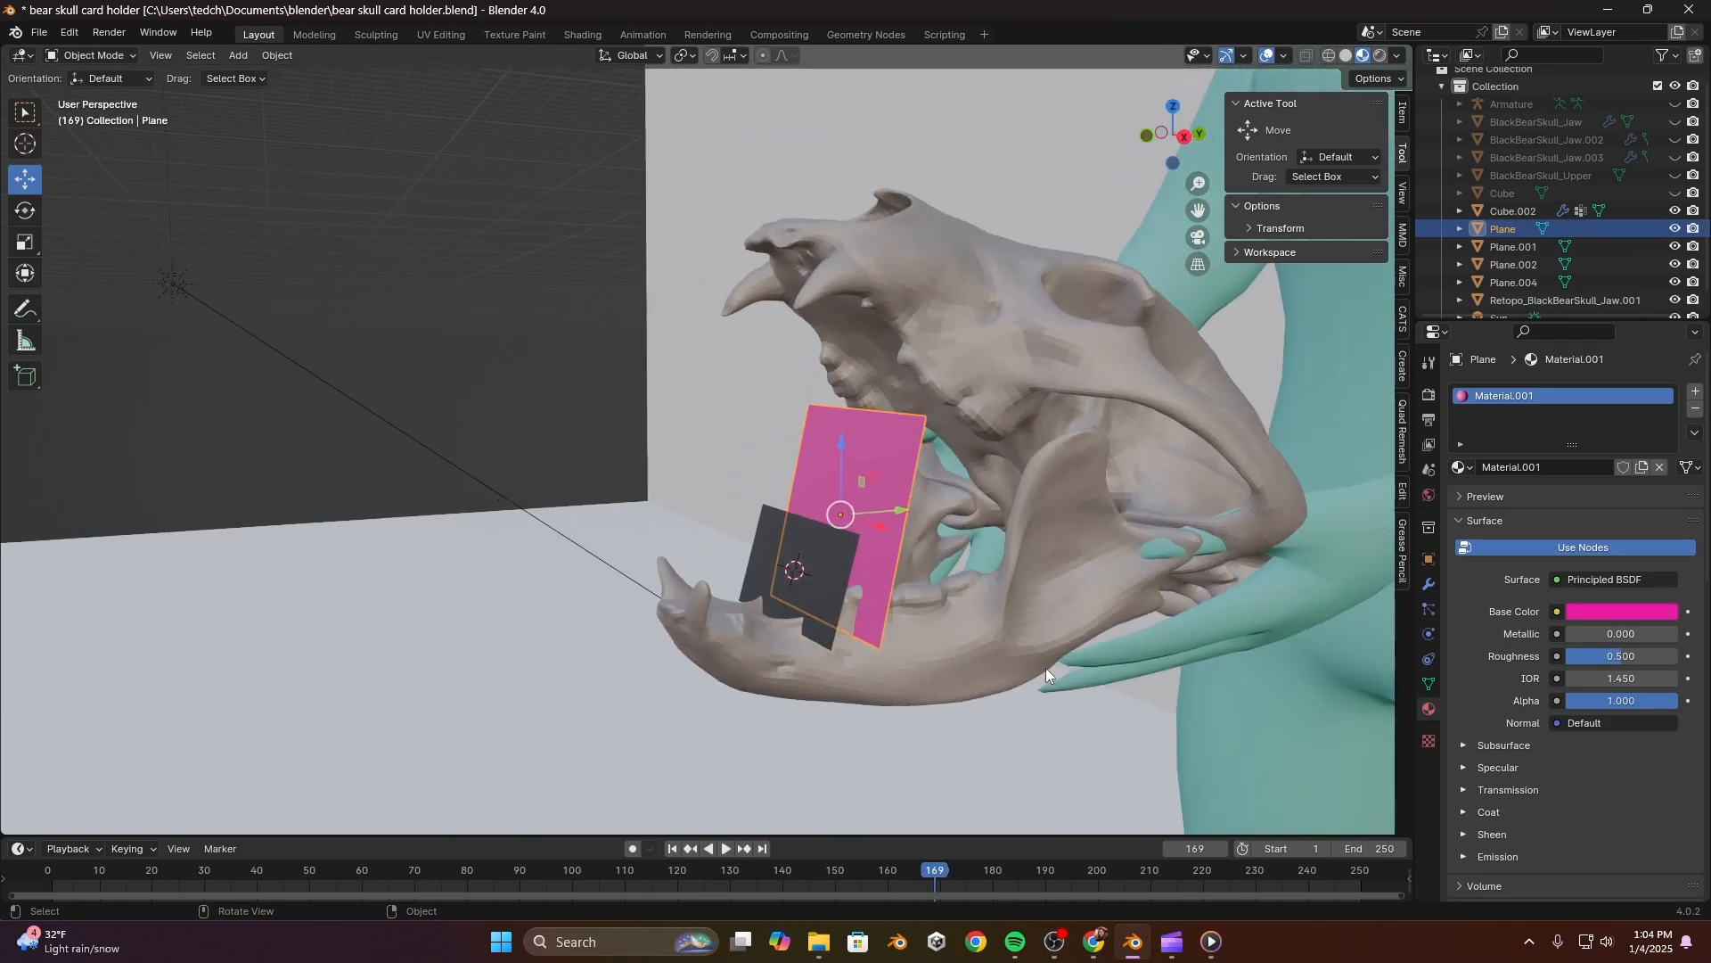
middle_click_drag(1031, 562, 960, 551)
scroll(960, 551, "down", 3)
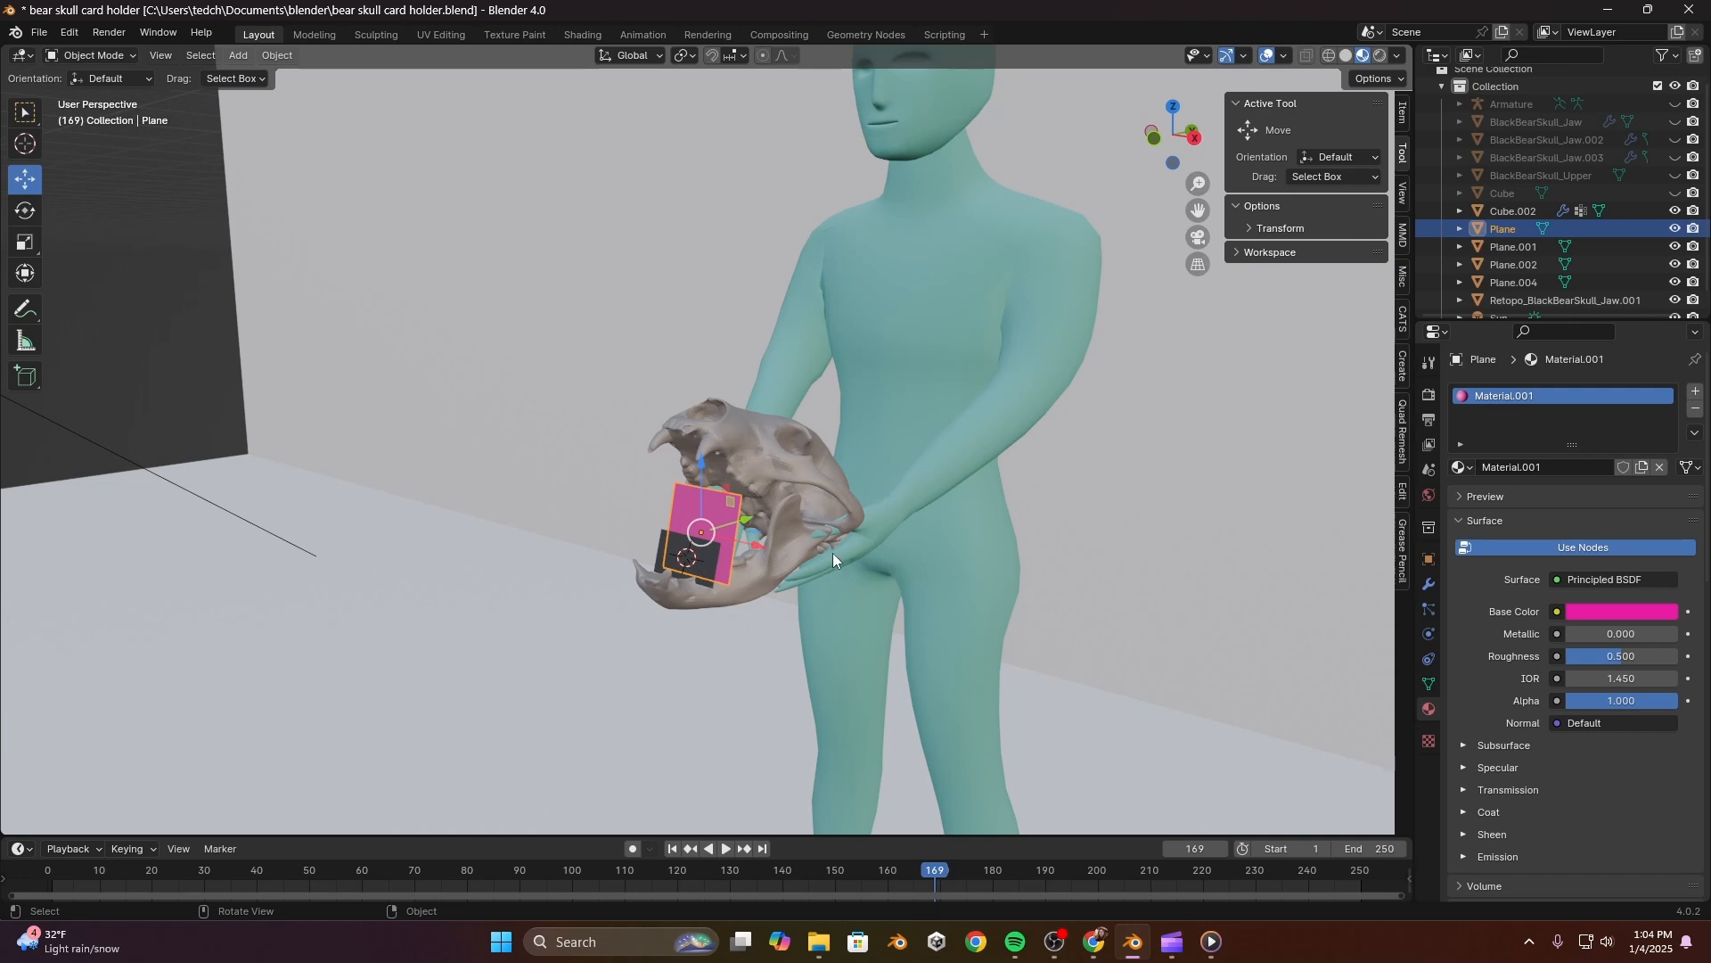
left_click(718, 563)
left_click(739, 529)
scroll(1114, 586, "down", 2)
middle_click_drag(1107, 499, 1150, 484)
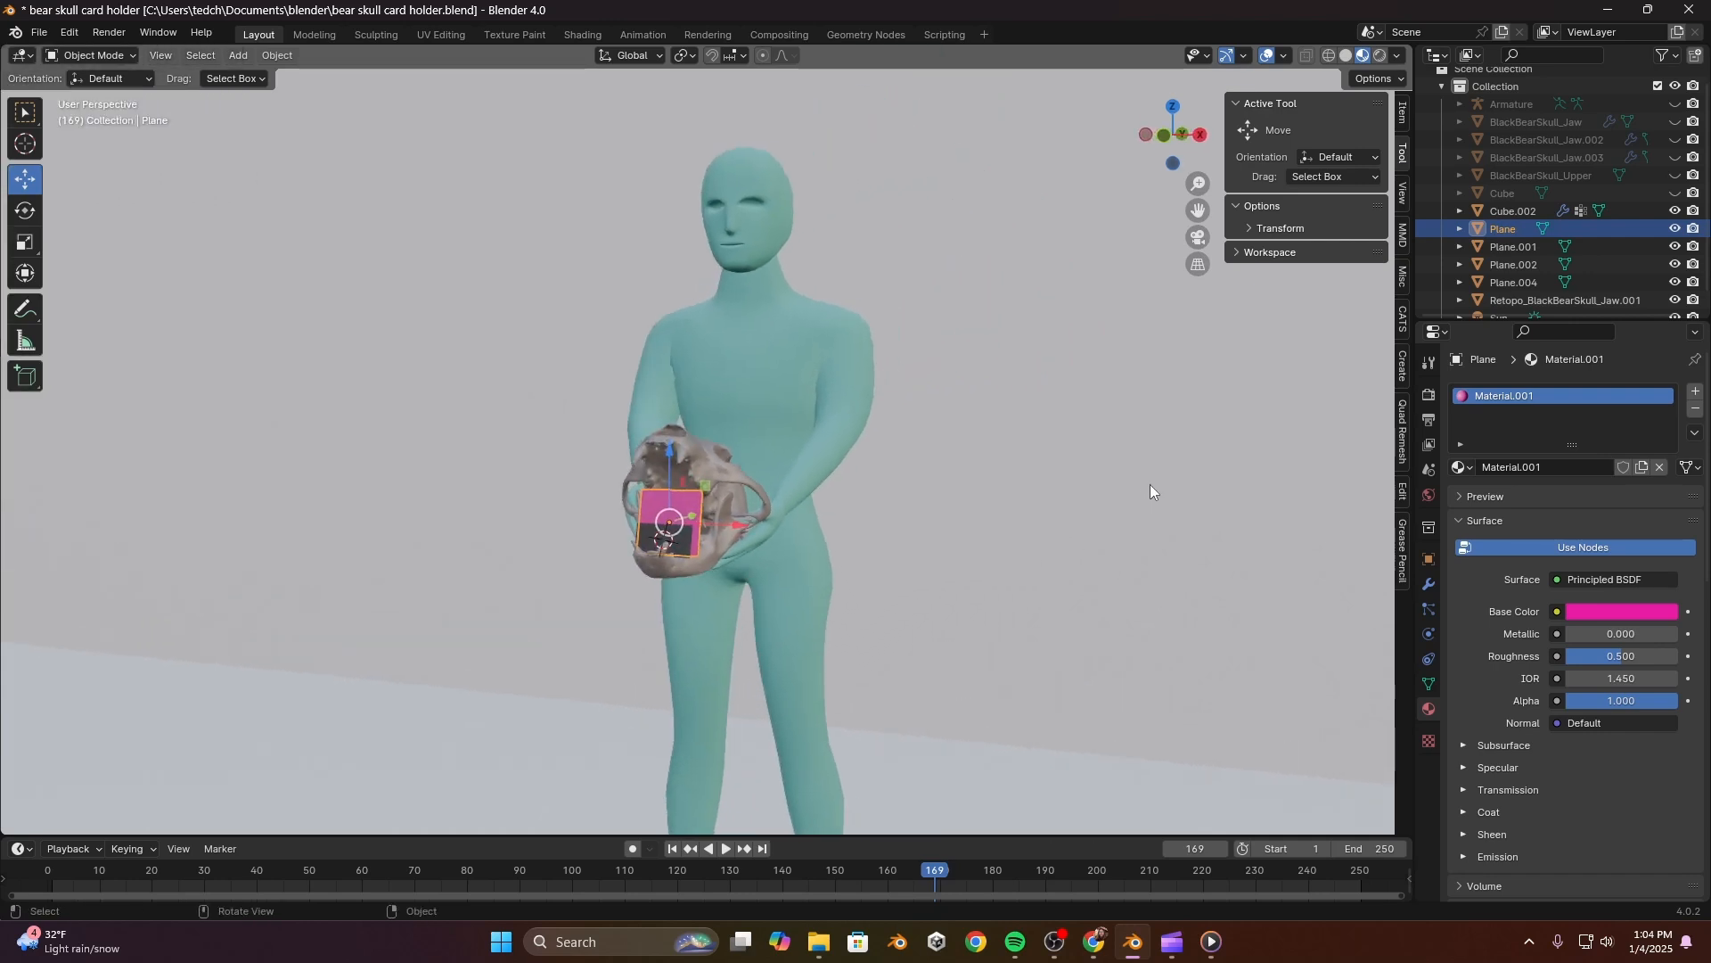
Step: Hide the viewport overlays to view the figure holding the skull from an angle, and show the overlays again
left_click(1268, 55)
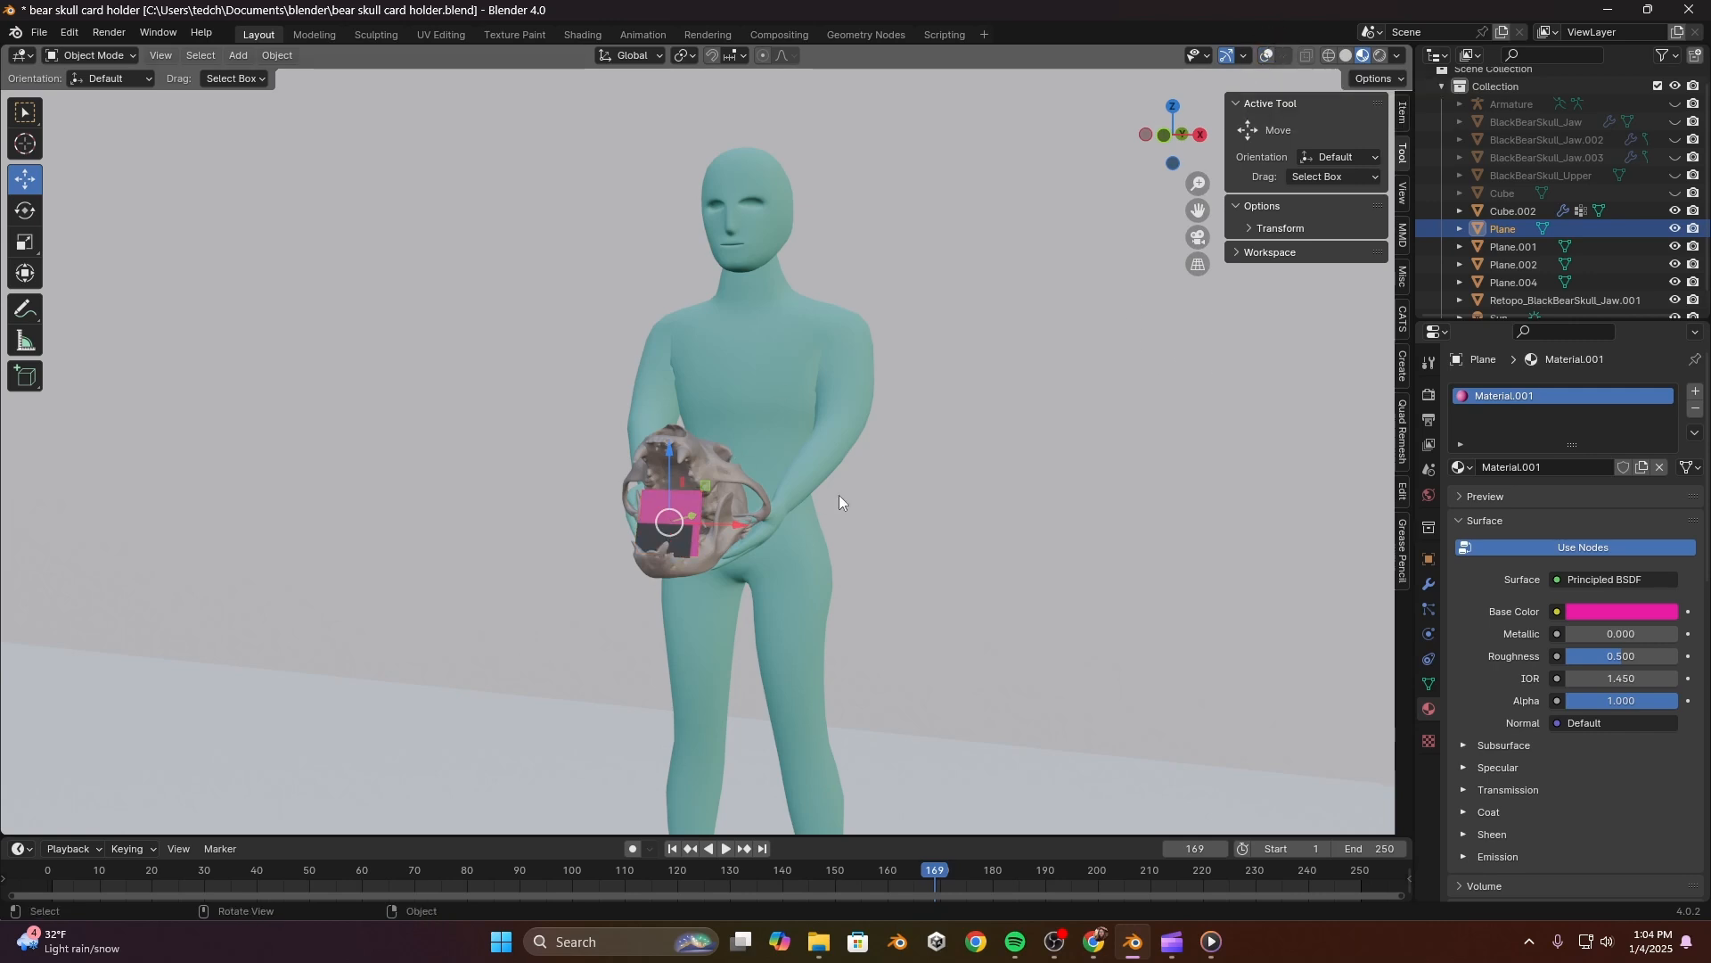
left_click(1198, 438)
middle_click_drag(744, 414, 928, 485)
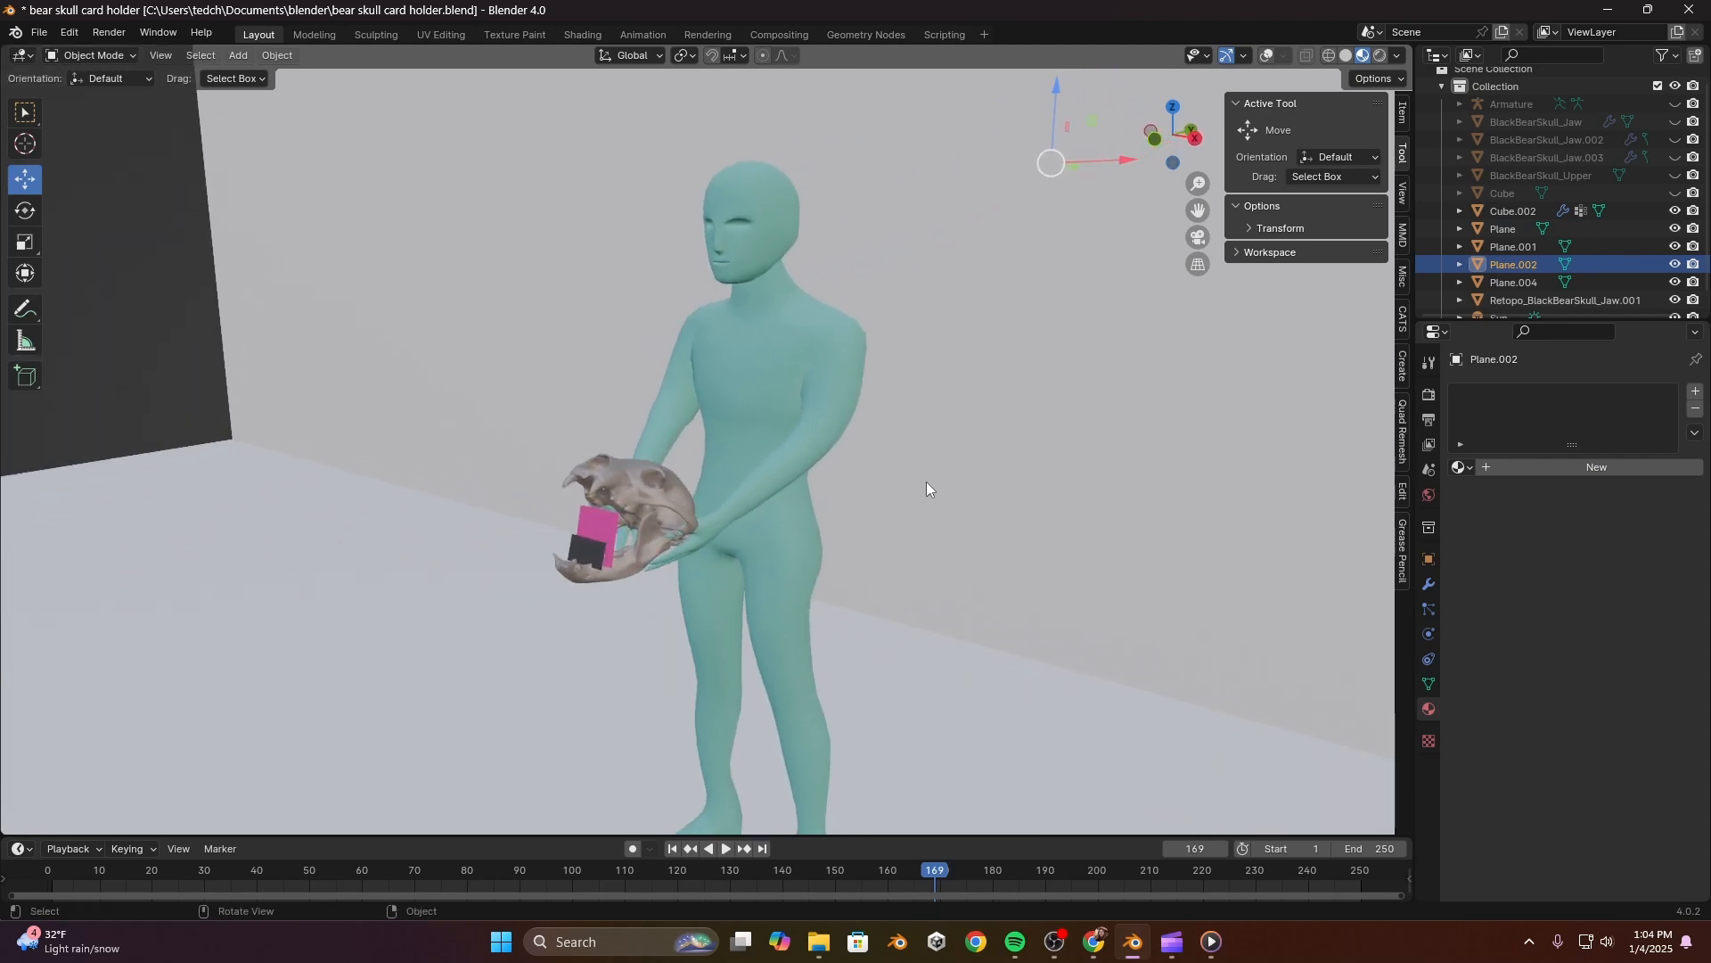
left_click(1267, 55)
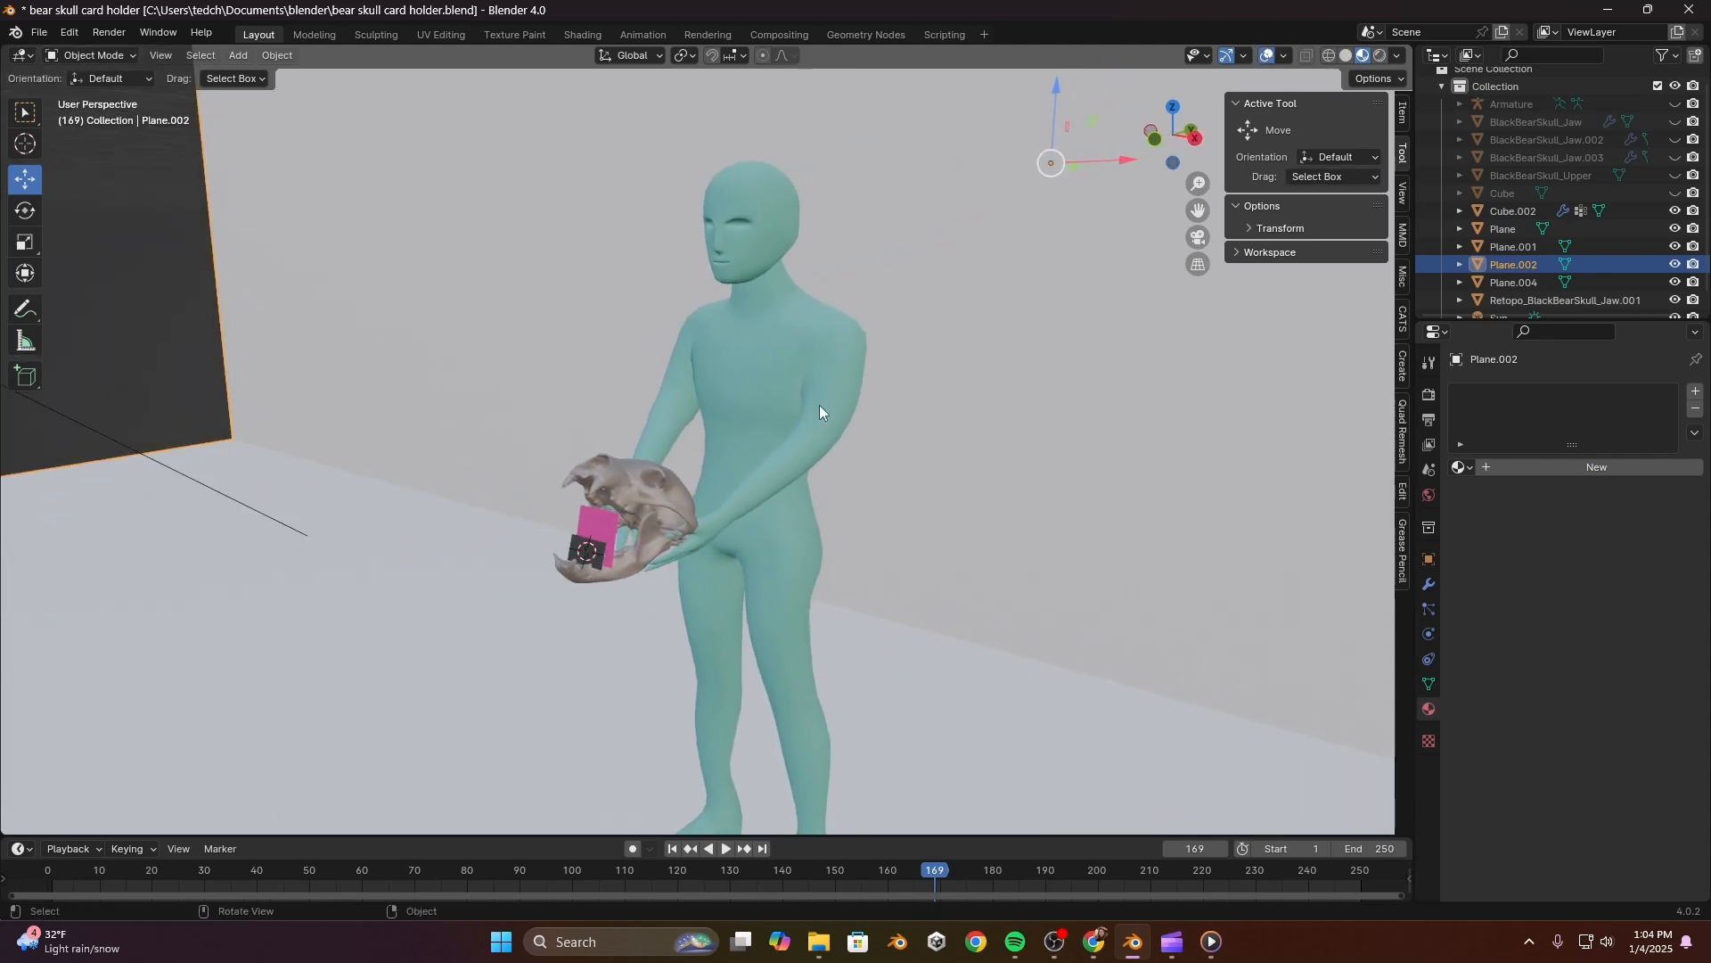
Step: Scale the held bear skull up uniformly by about 1.506 and again by about 1.094
left_click(654, 516)
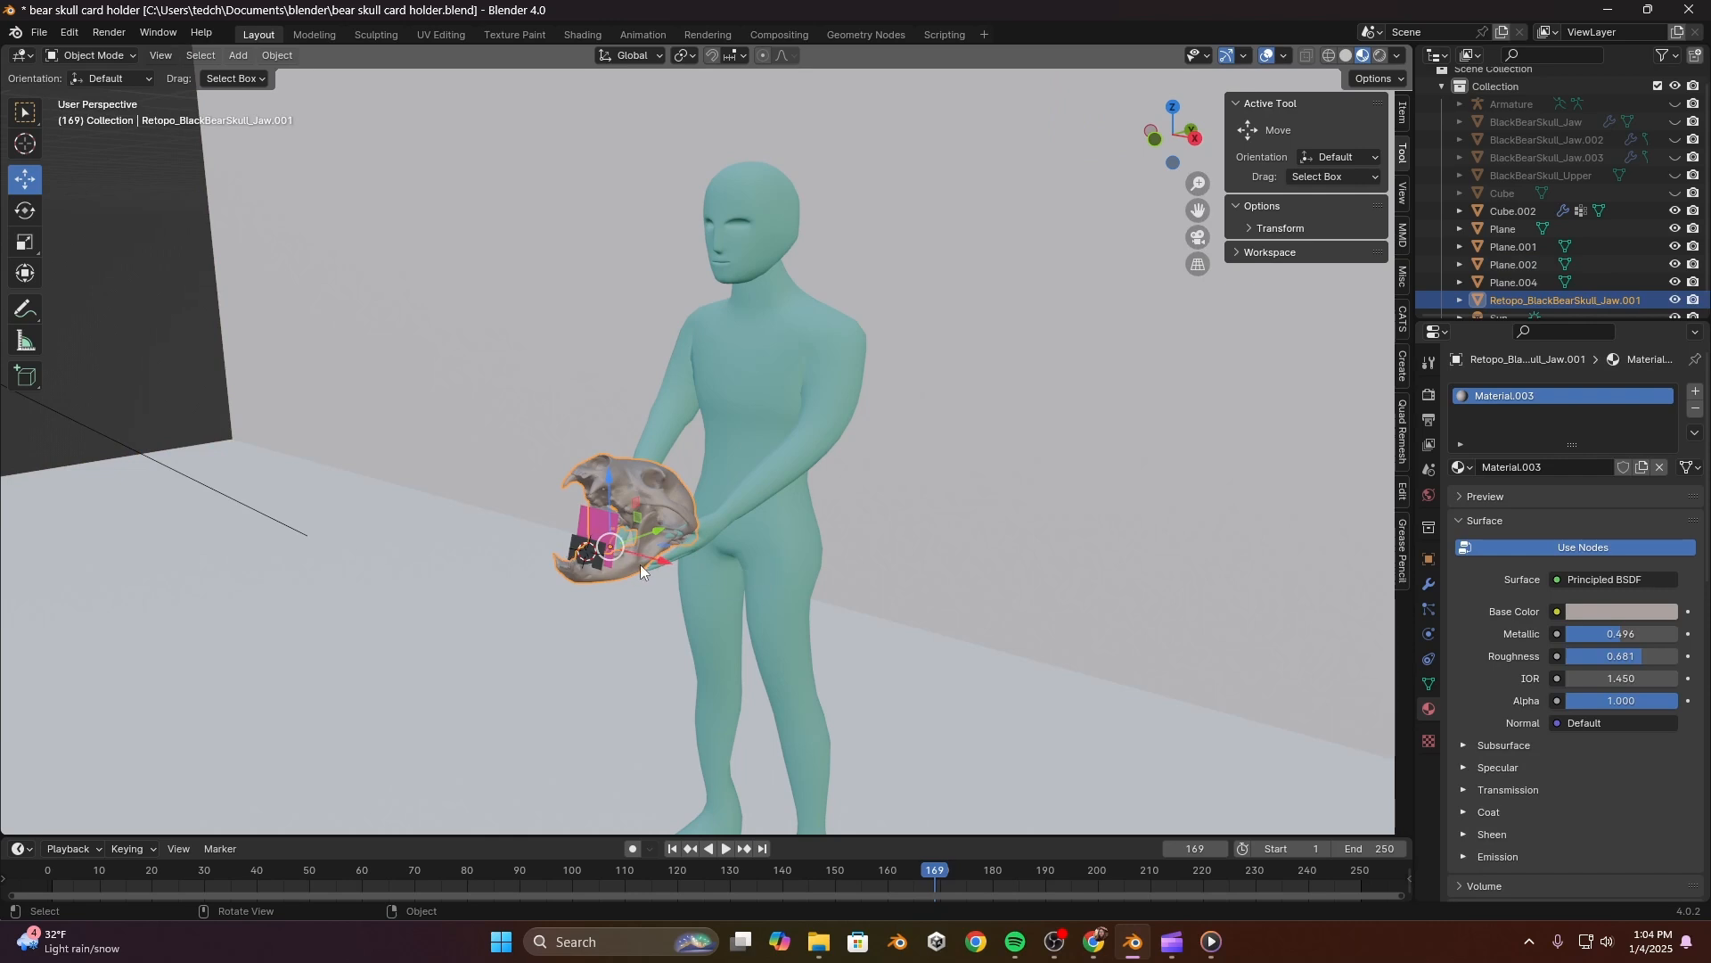
key("s")
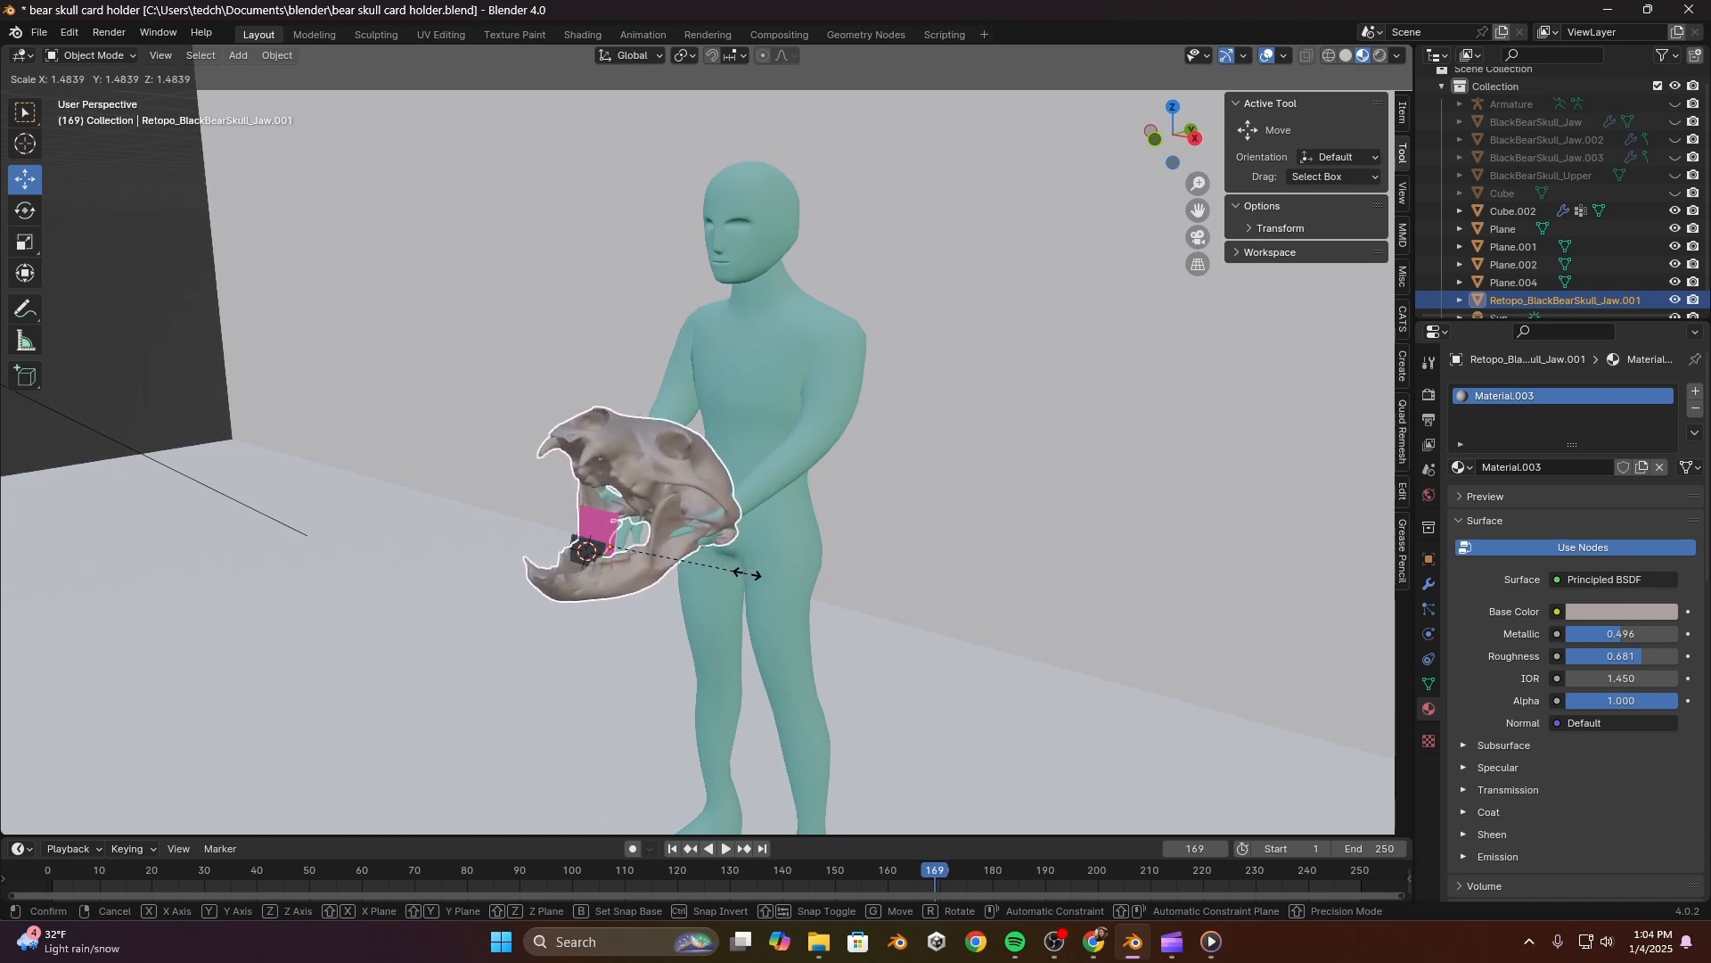
left_click(758, 572)
mouse_move(645, 576)
middle_mouse_down()
mouse_move(731, 602)
mouse_move(660, 586)
middle_mouse_up()
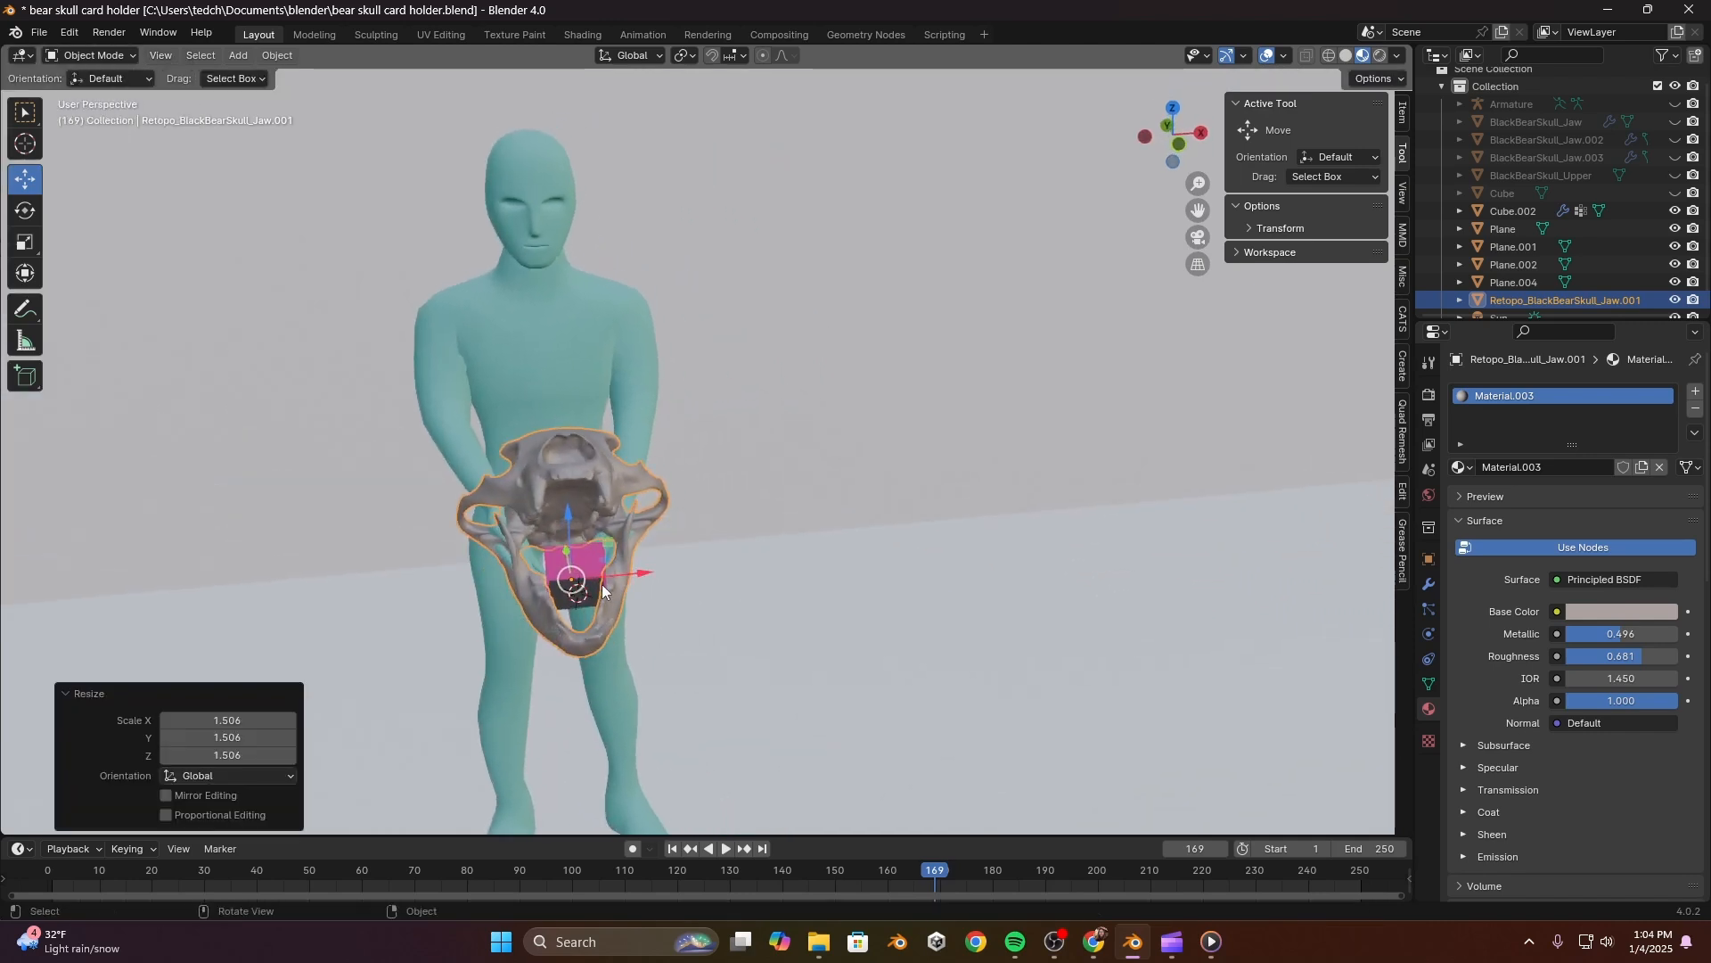
key("s")
left_click(676, 574)
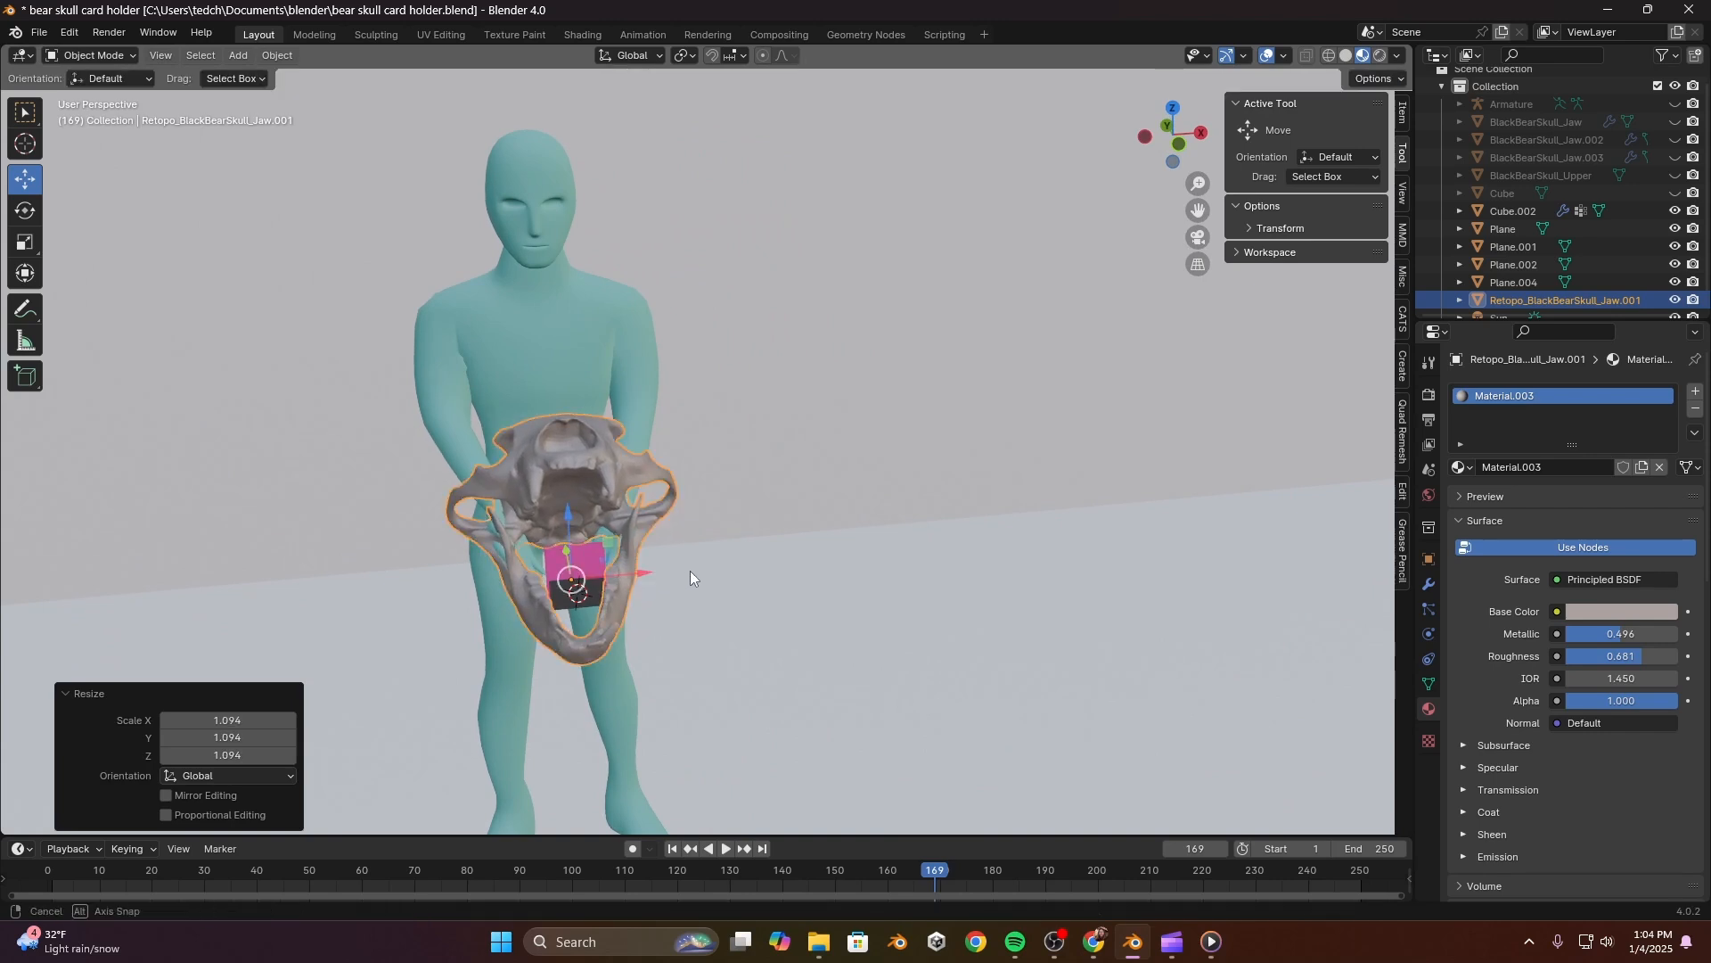
Step: Unhide the figure's armature, select it and switch it to Pose Mode, facing the figure from the front
middle_click_drag(690, 571, 928, 425)
left_click(928, 425)
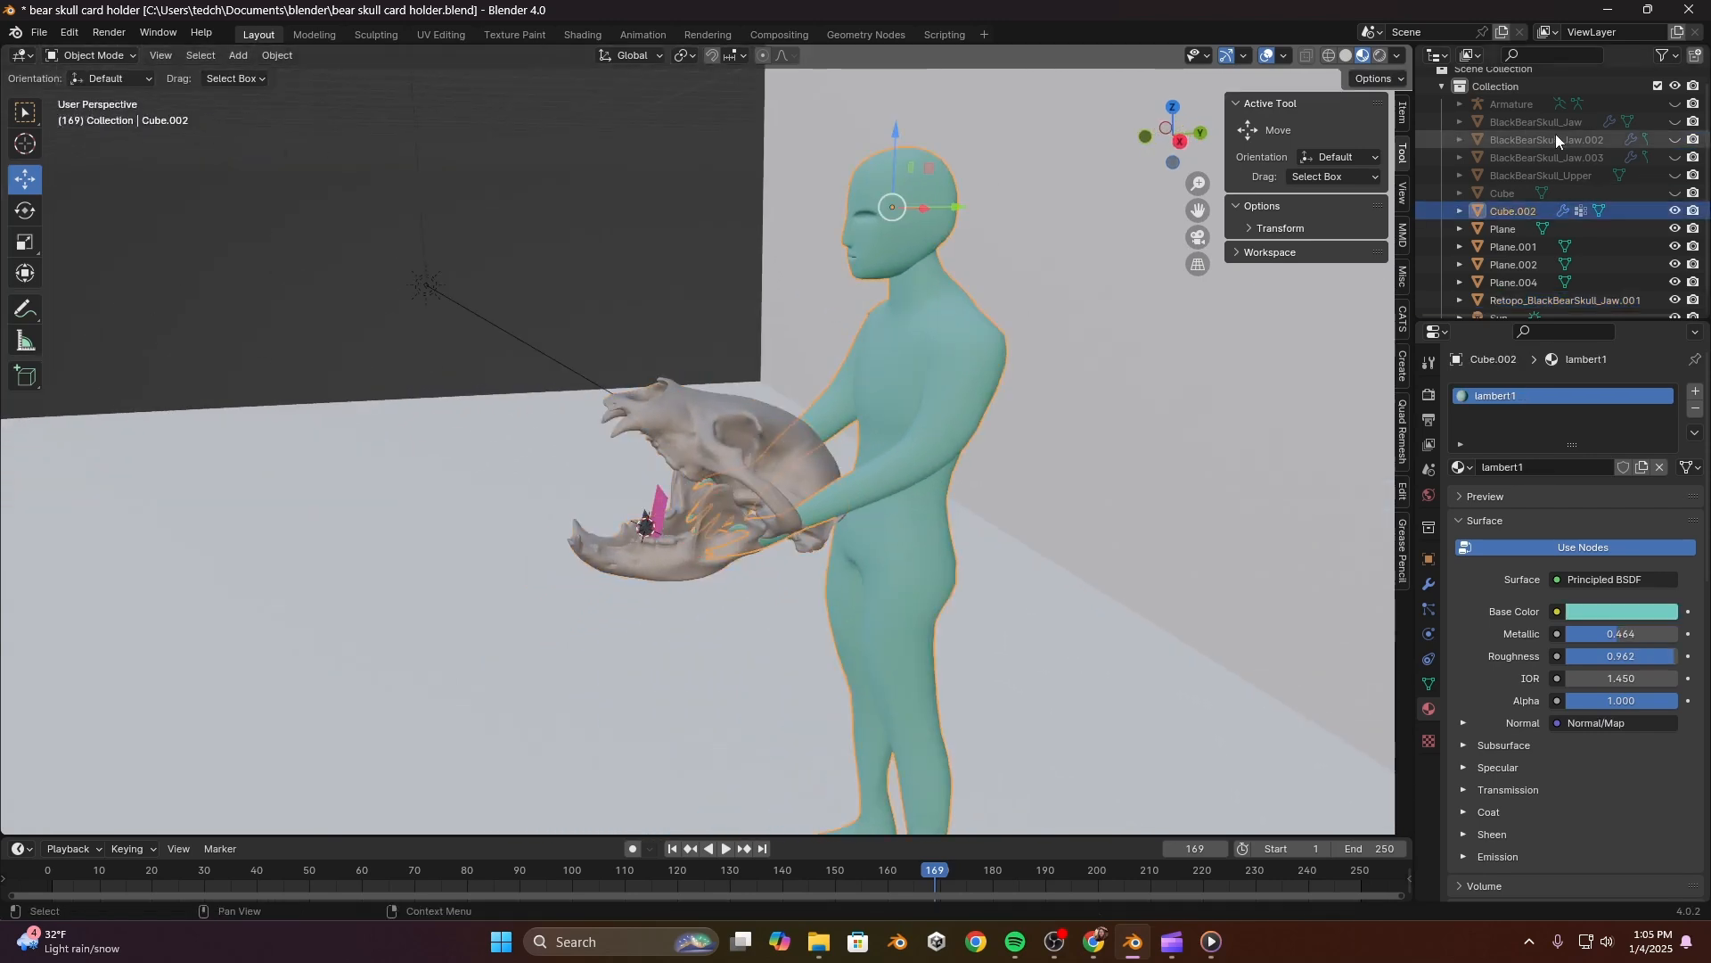
left_click(1676, 105)
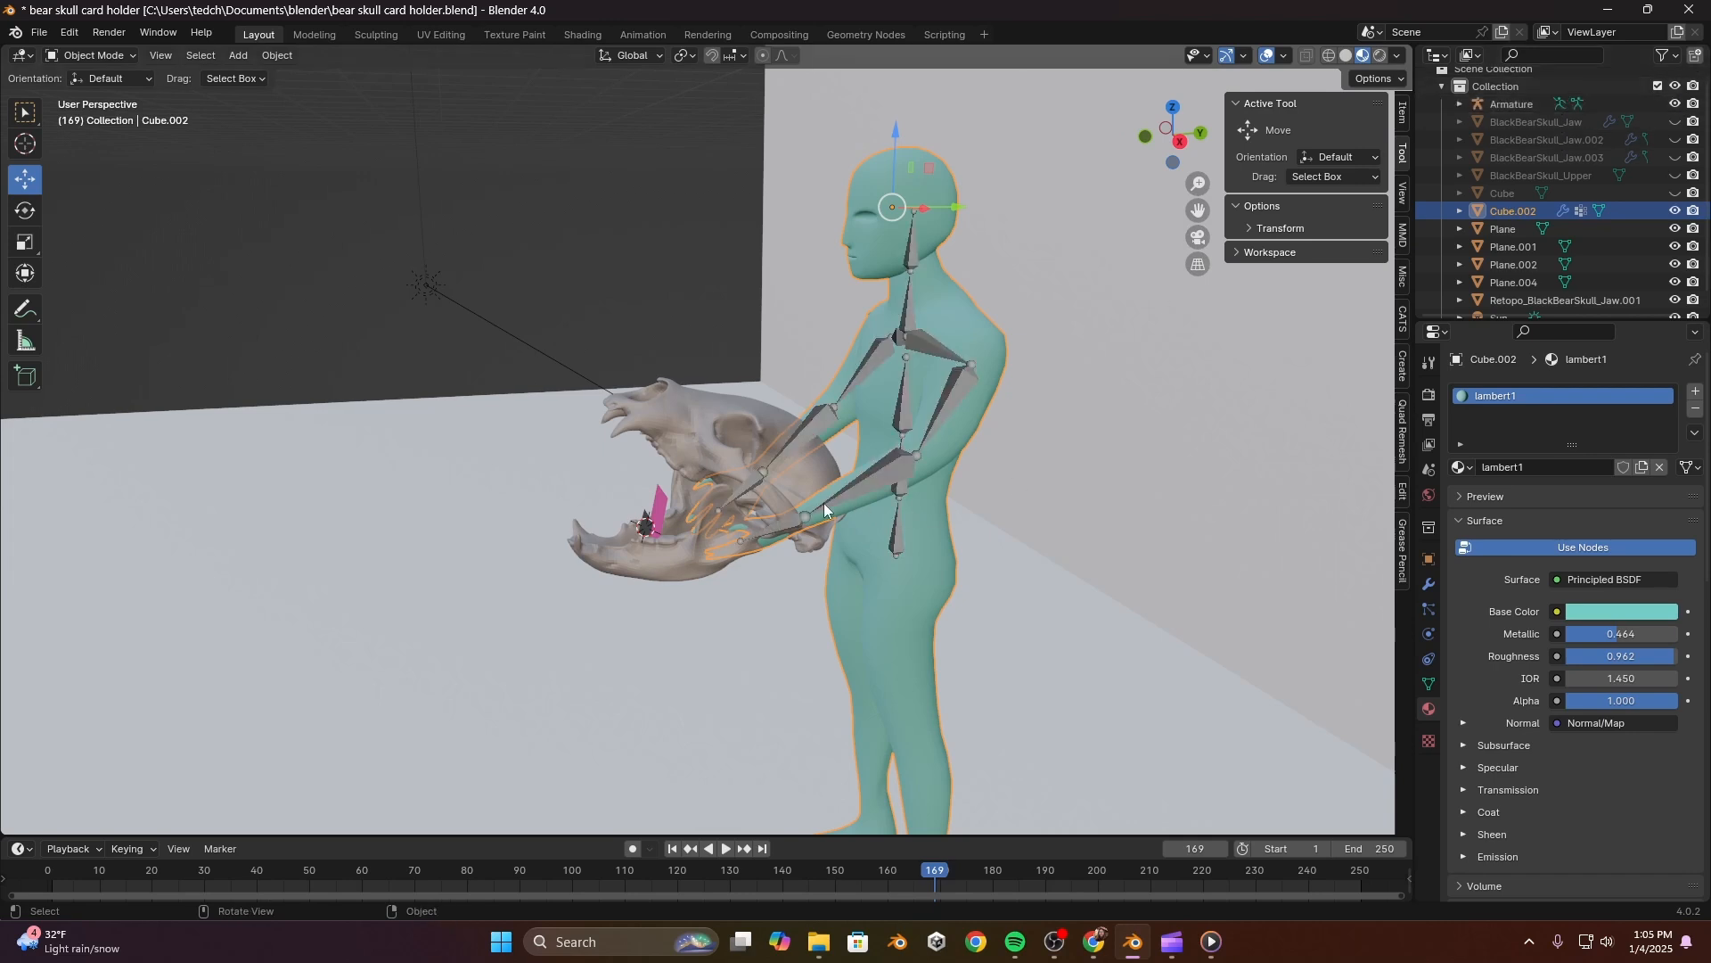
left_click(778, 528)
middle_click_drag(778, 527, 991, 501)
key("ctrl+Tab")
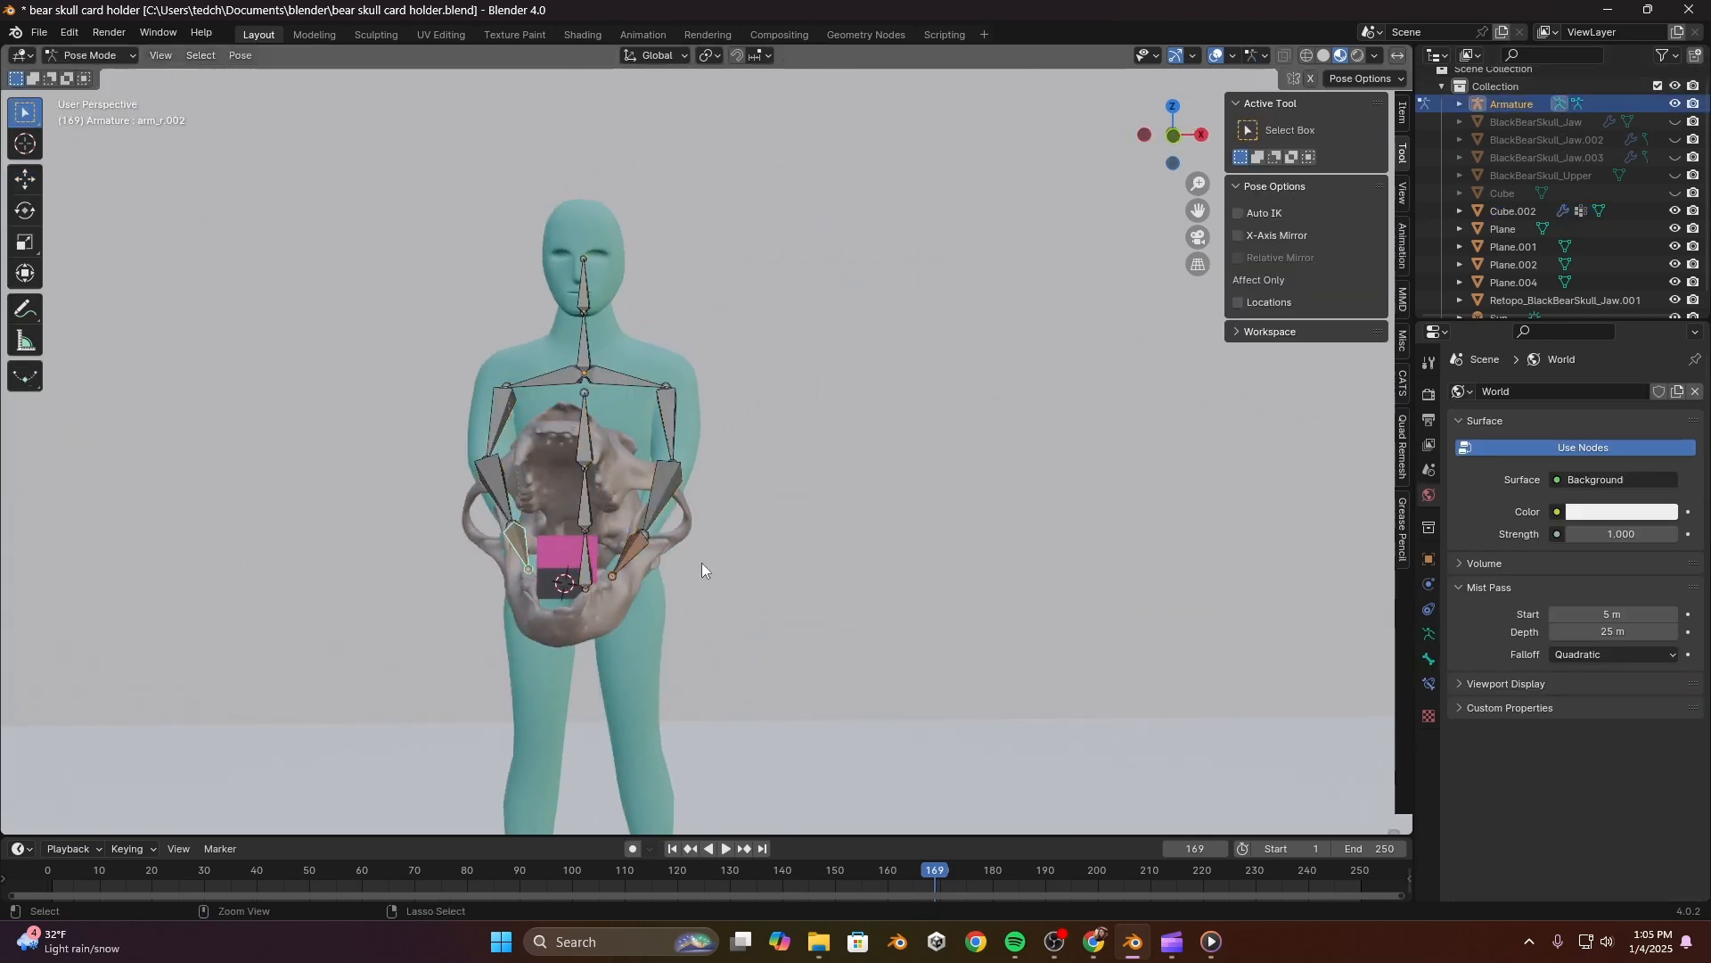
Step: Move the left and right hand bones outward toward the sides of the enlarged skull
left_click(633, 555)
key("g")
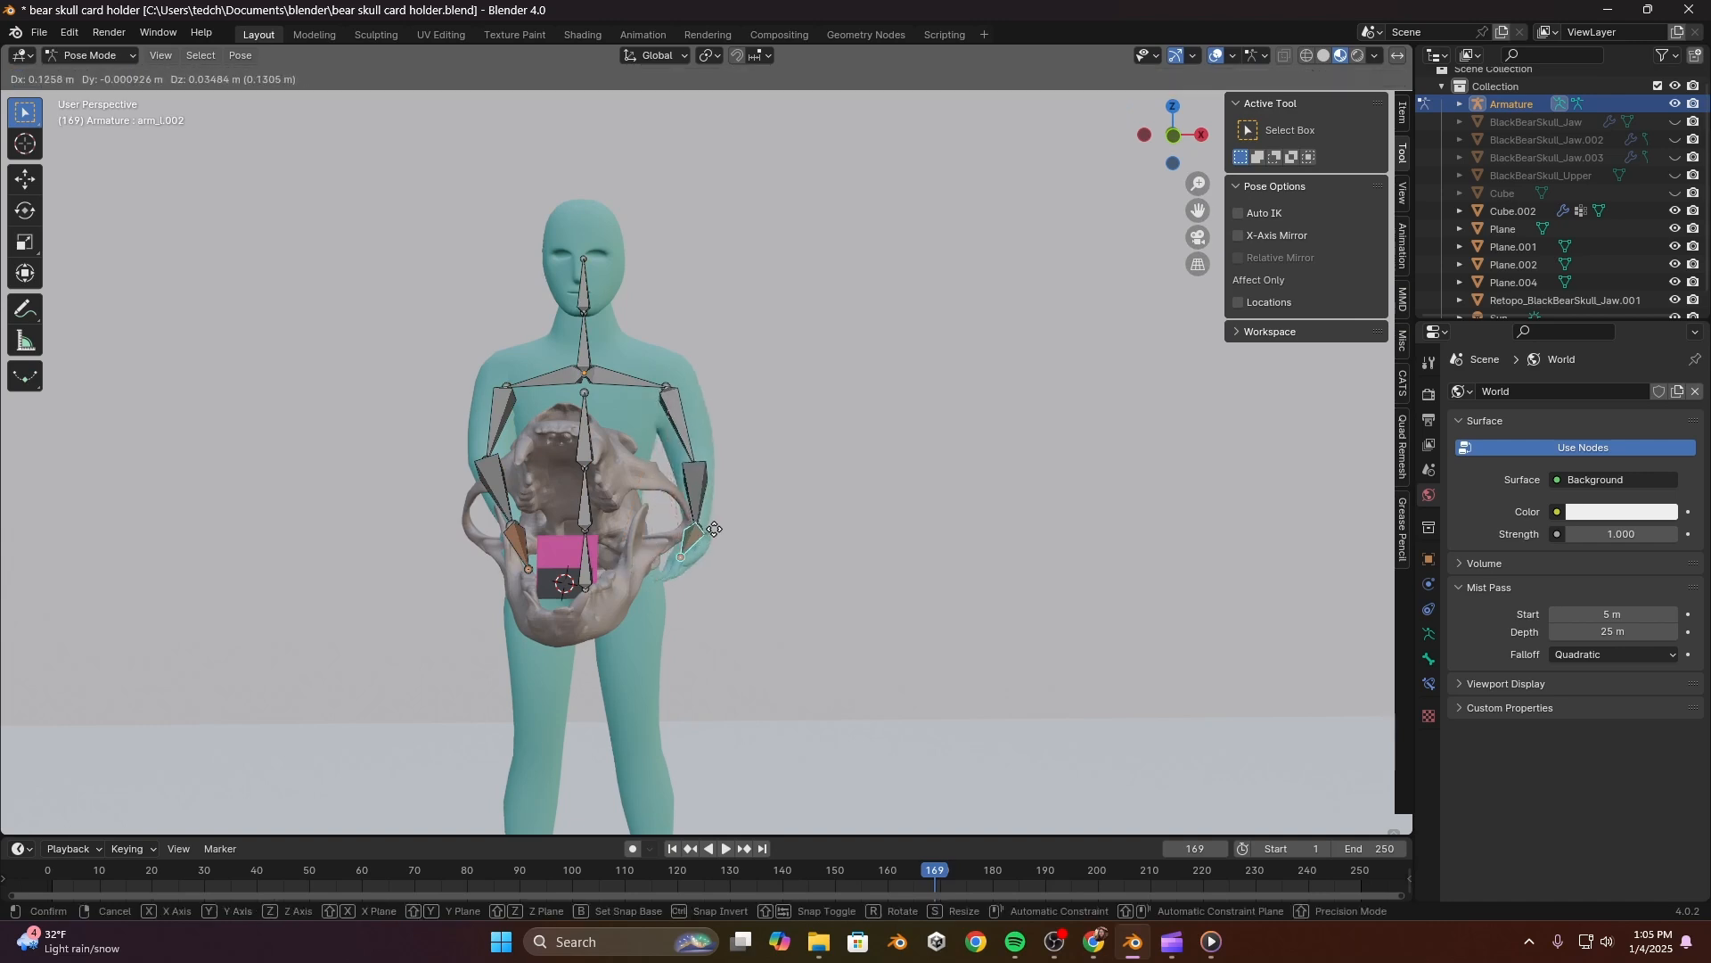
left_click(722, 514)
left_click(516, 540)
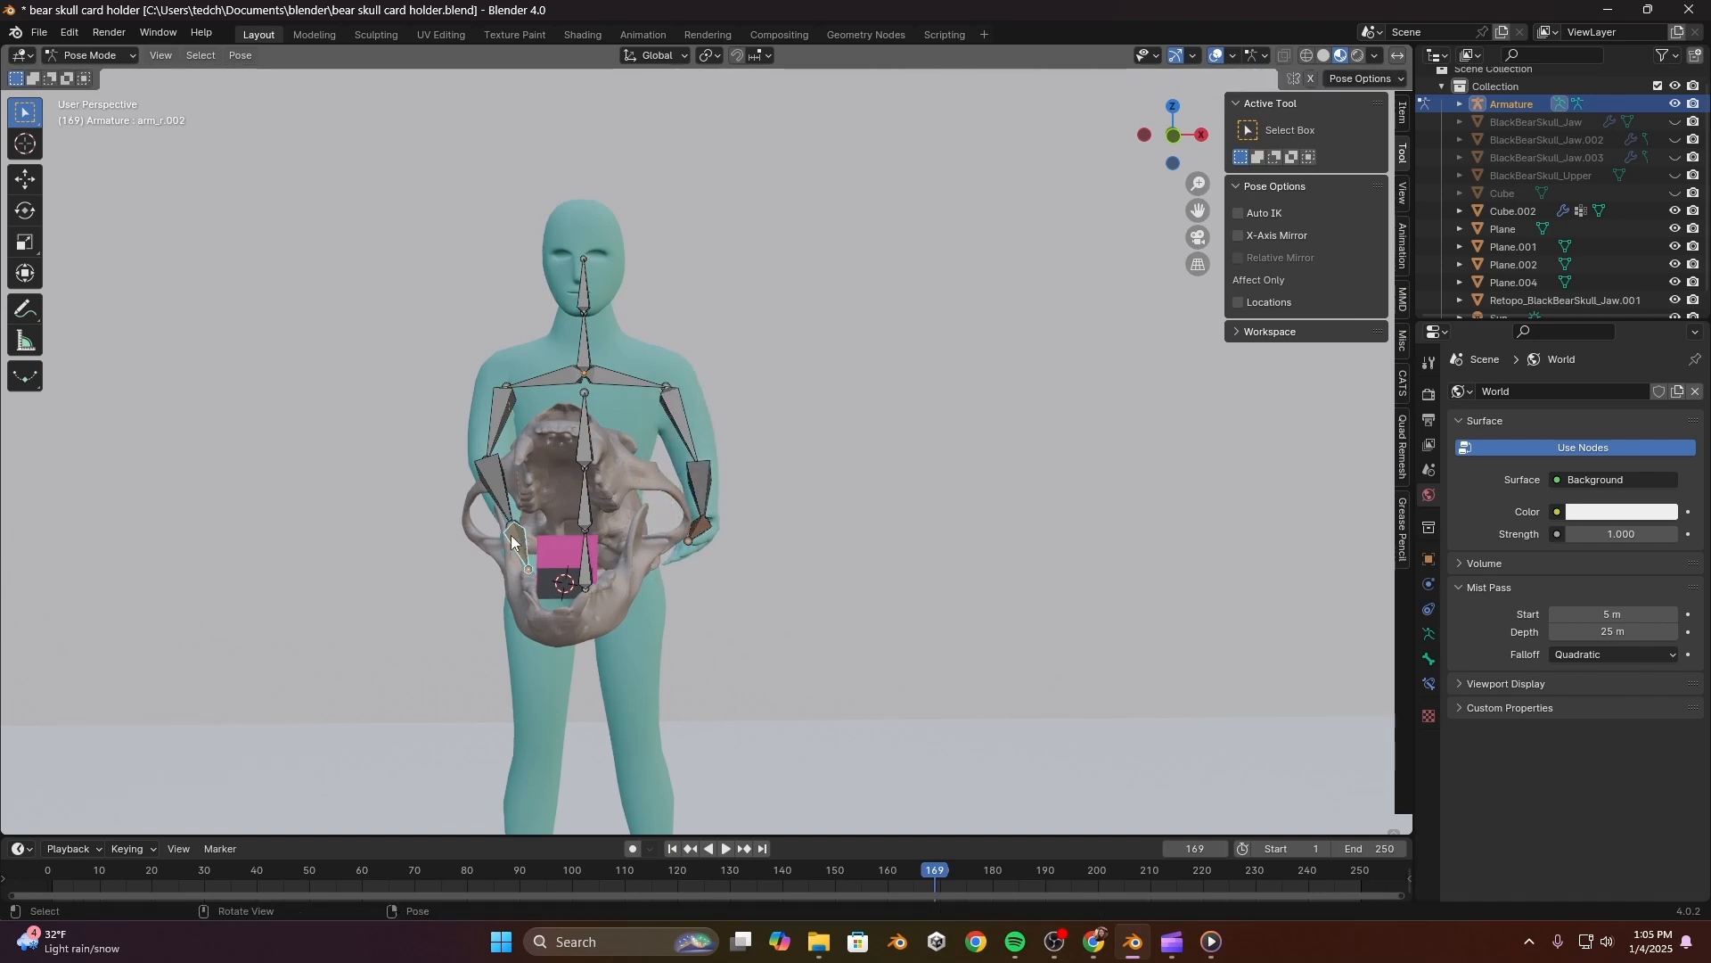
key("g")
left_click(460, 522)
Step: Reposition both hand bones from an angled view so the hands support the enlarged skull's sides
middle_click_drag(460, 522, 629, 551)
key("g")
left_click(720, 596)
left_click(656, 538)
key("g")
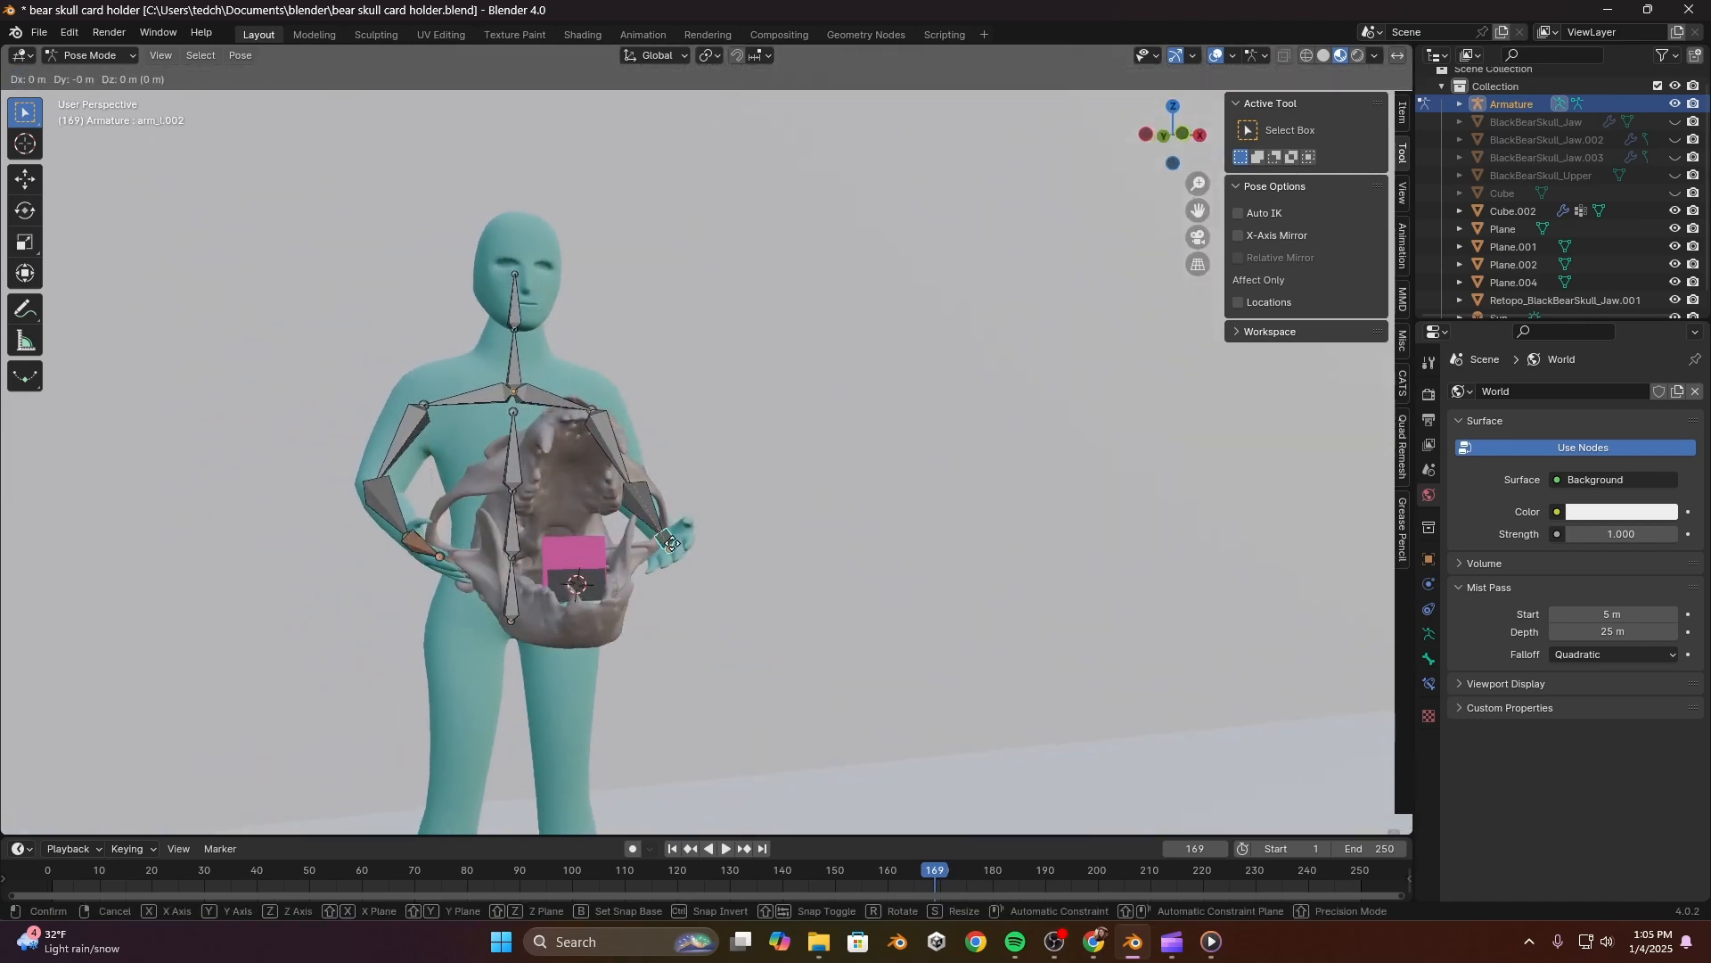
left_click(660, 550)
Step: Hide the viewport overlays and examine the enlarged skull in the figure's hands from both sides
middle_click_drag(841, 494, 905, 554)
key("Tab")
key("Tab")
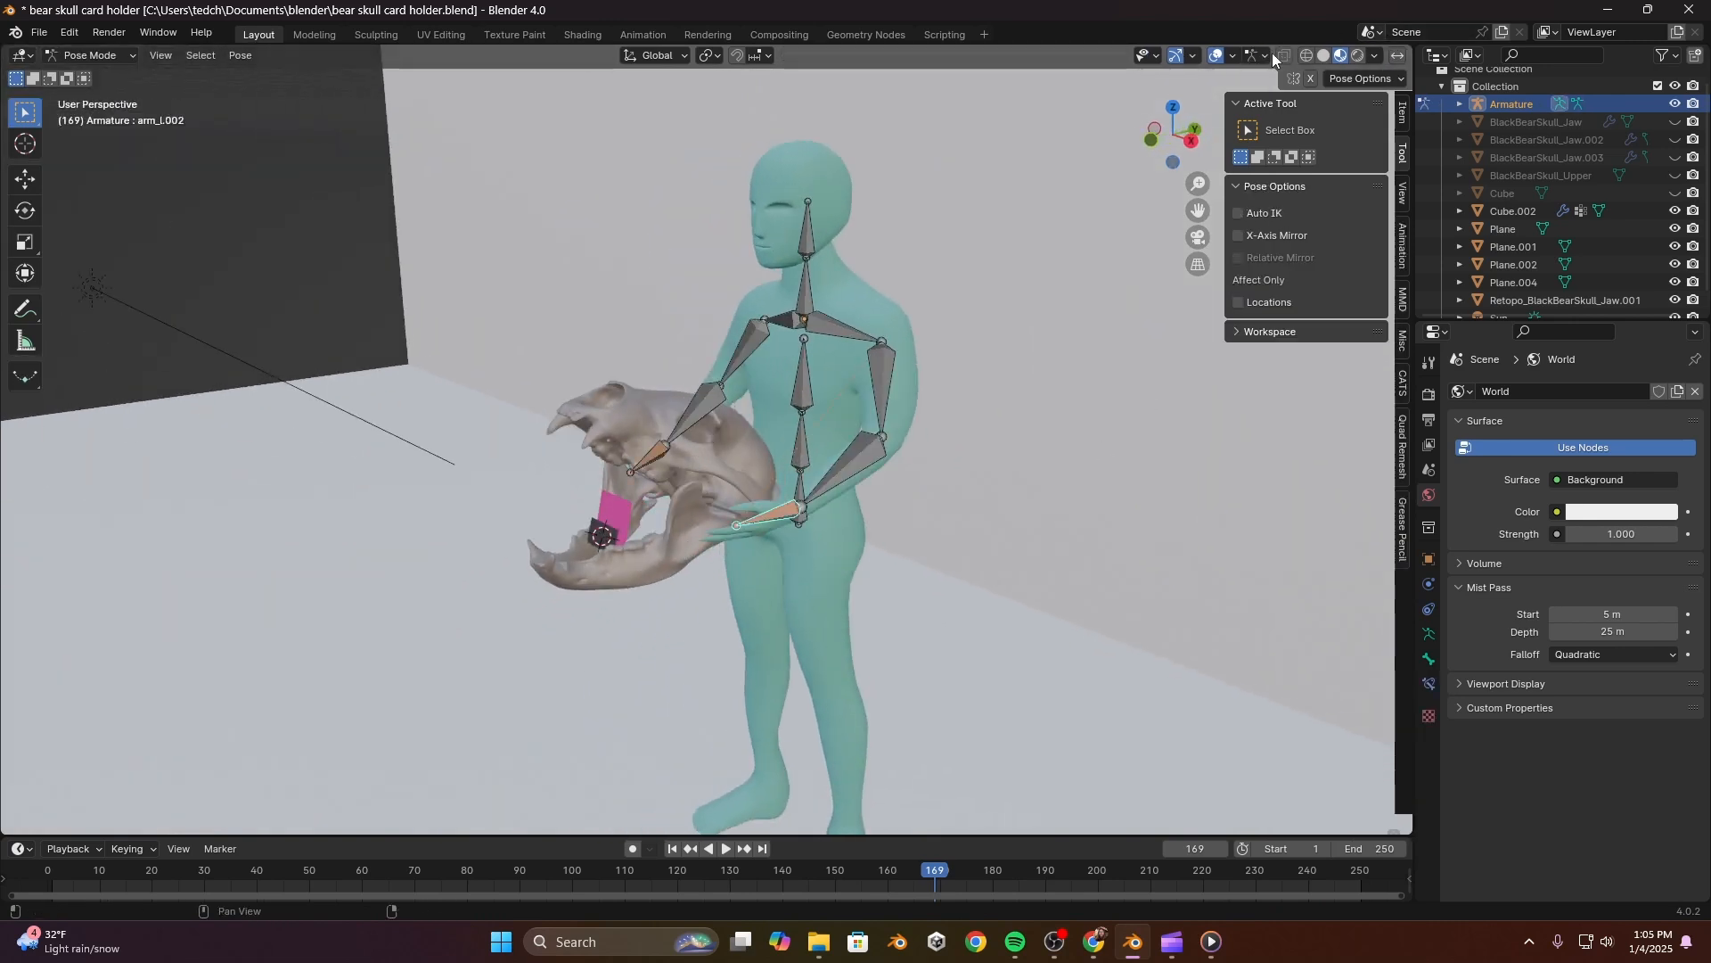
left_click(1214, 57)
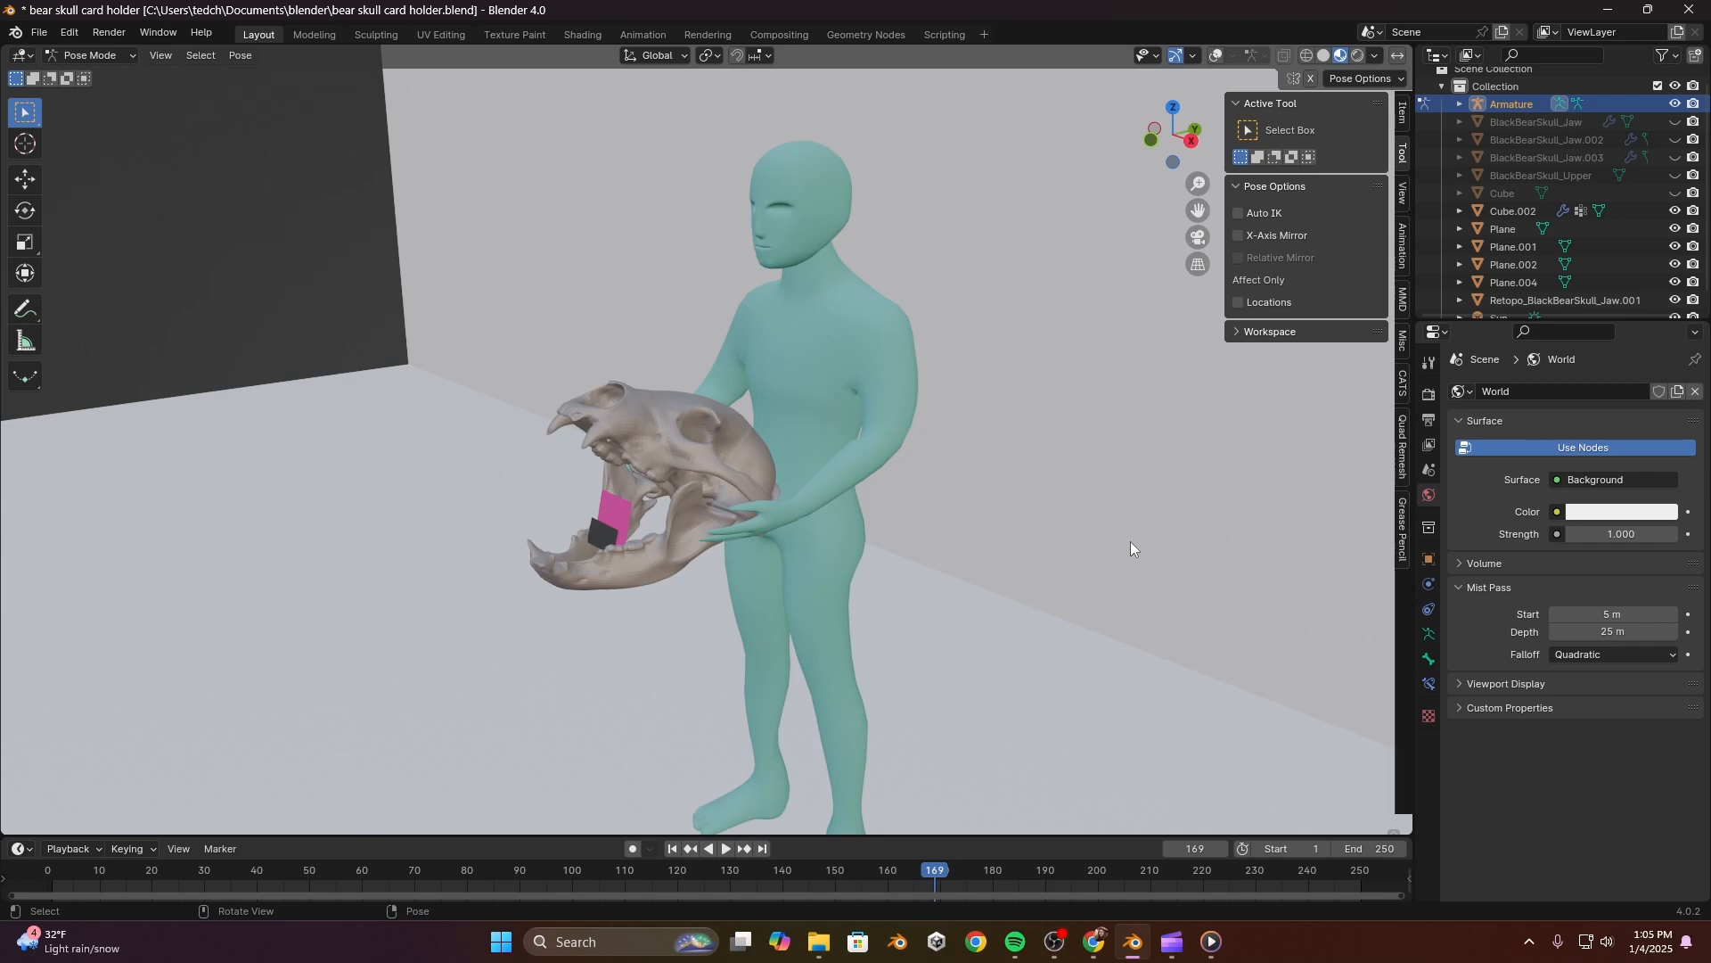
middle_click_drag(1078, 556, 1092, 570)
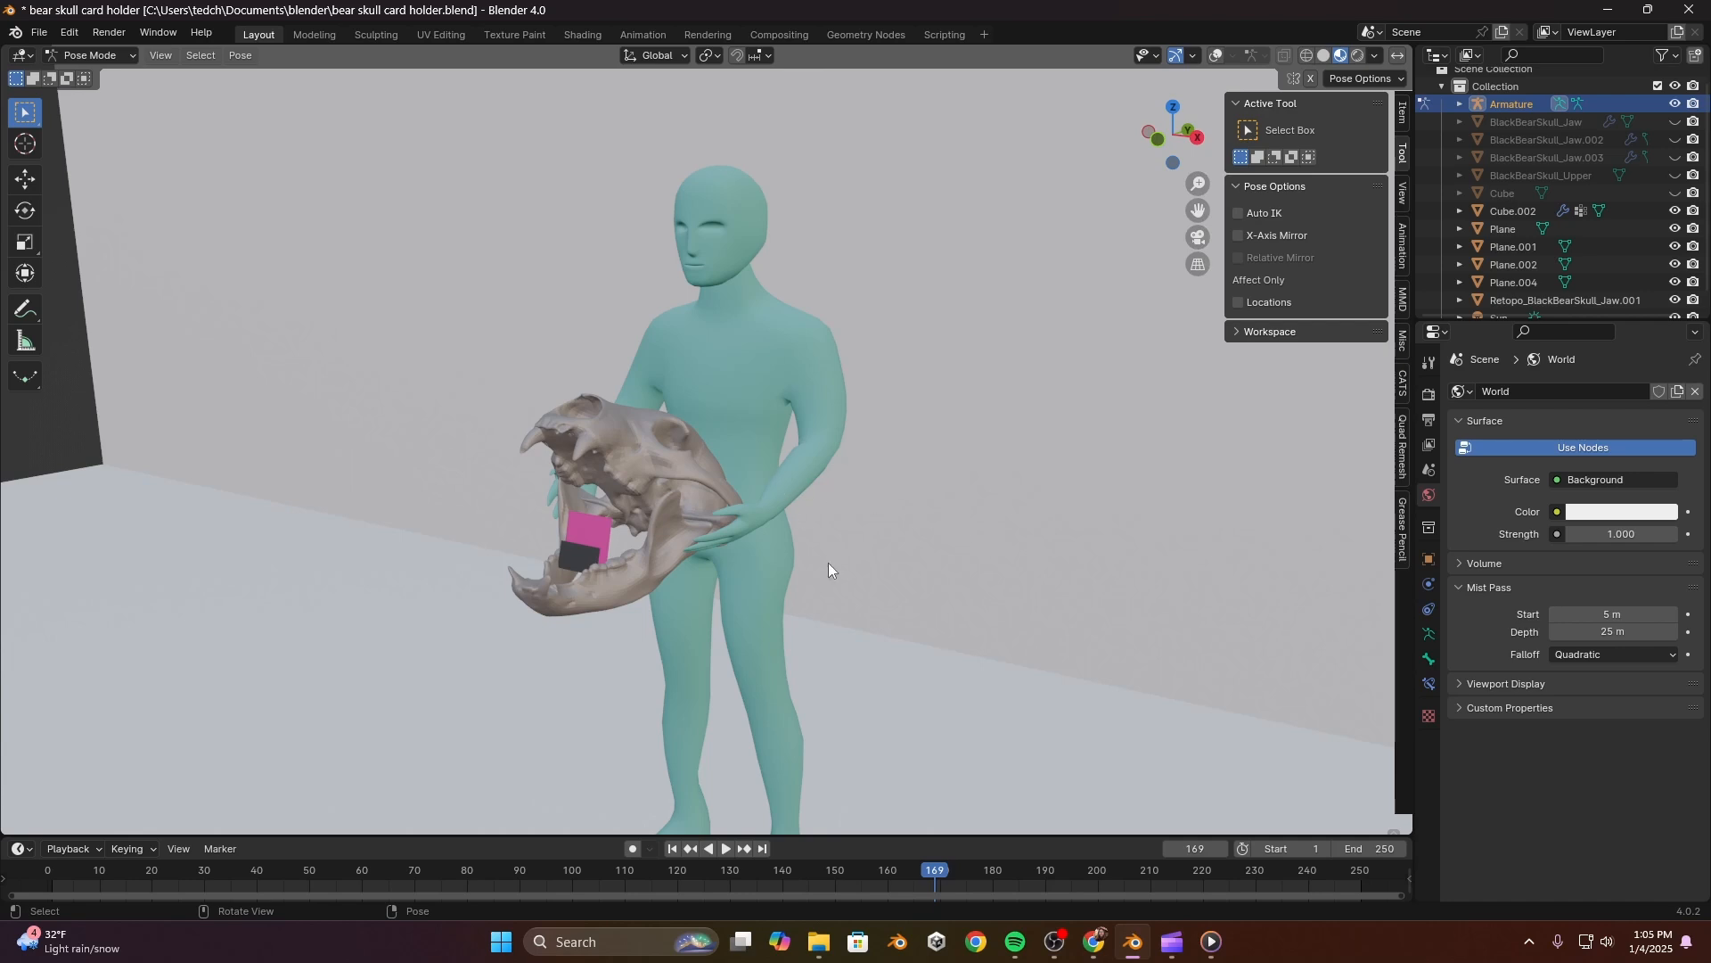
middle_click_drag(829, 571, 972, 626)
scroll(745, 626, "up", 3)
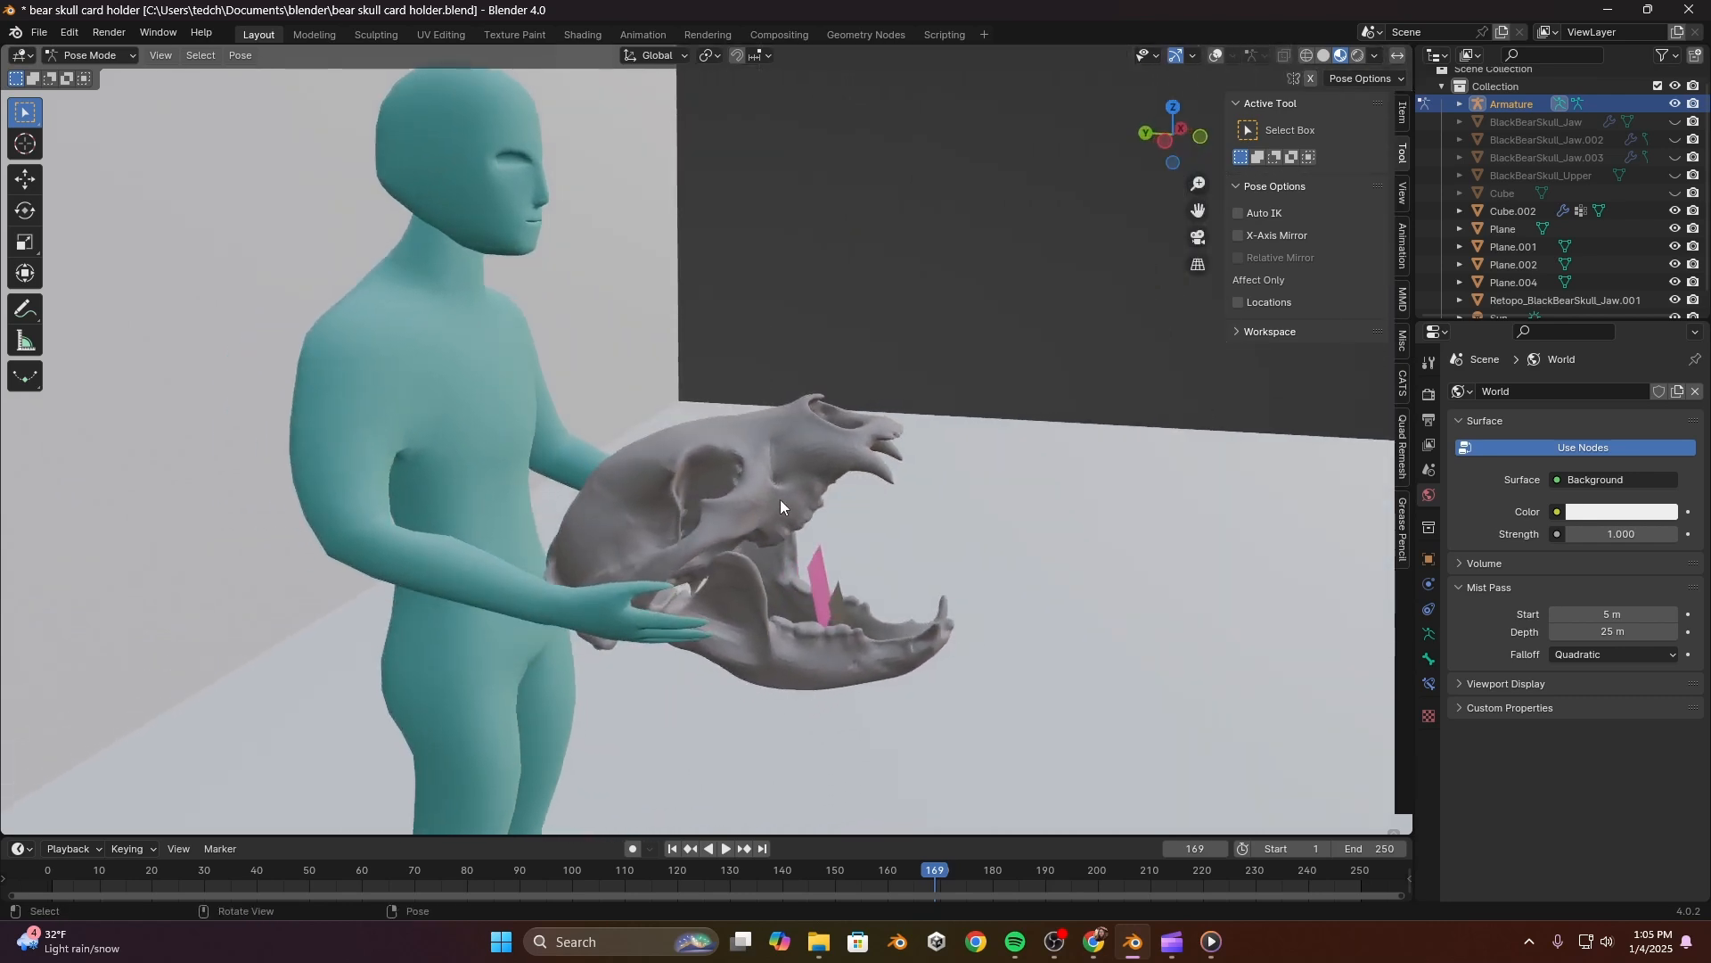
middle_click_drag(881, 492, 980, 646)
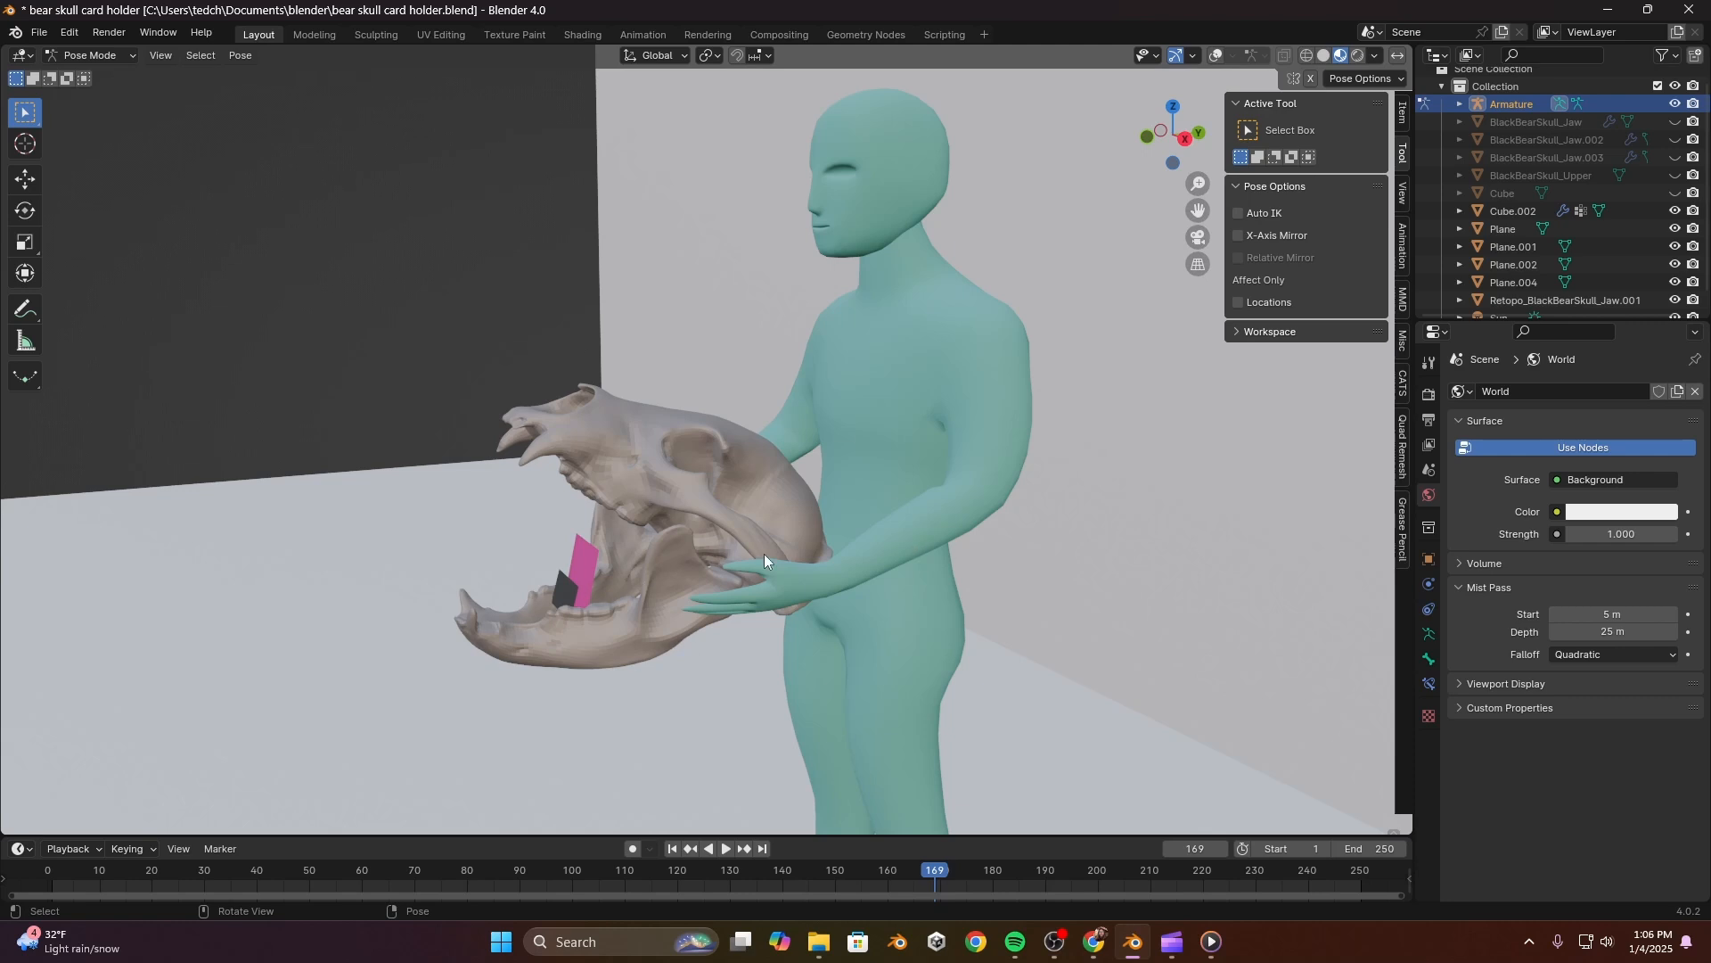
Step: Inspect the full figure holding the enlarged skull and its cards from the front and both sides
middle_click_drag(966, 635, 719, 631)
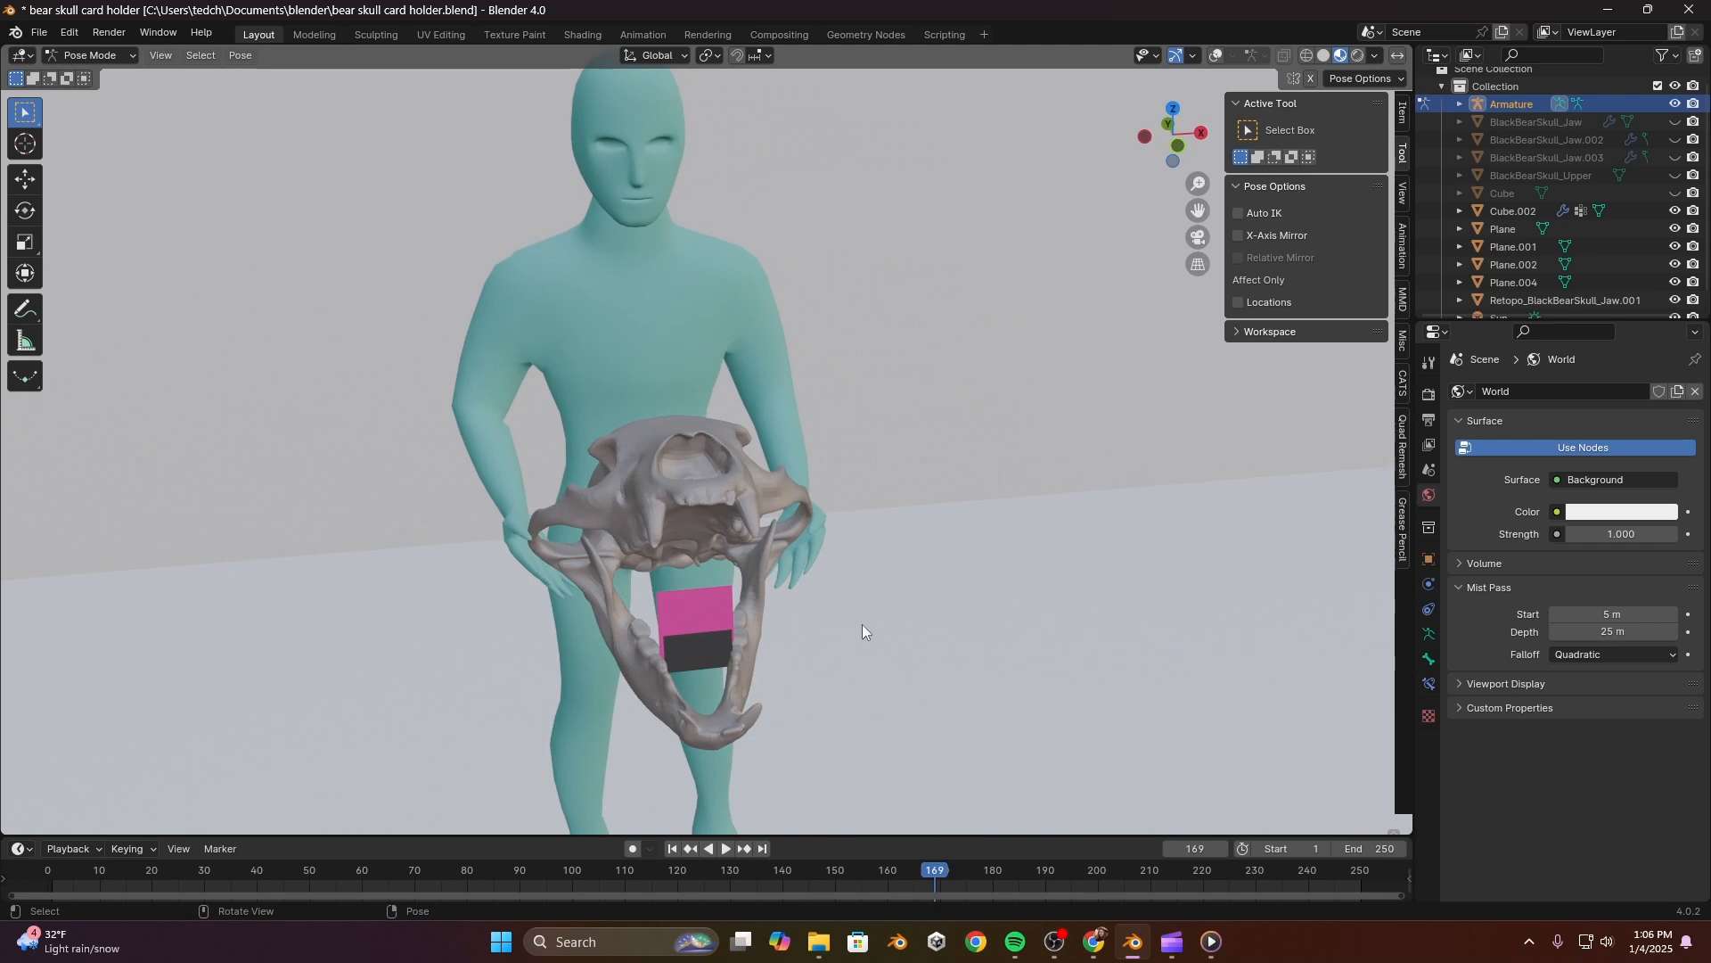
middle_click_drag(863, 624, 918, 554)
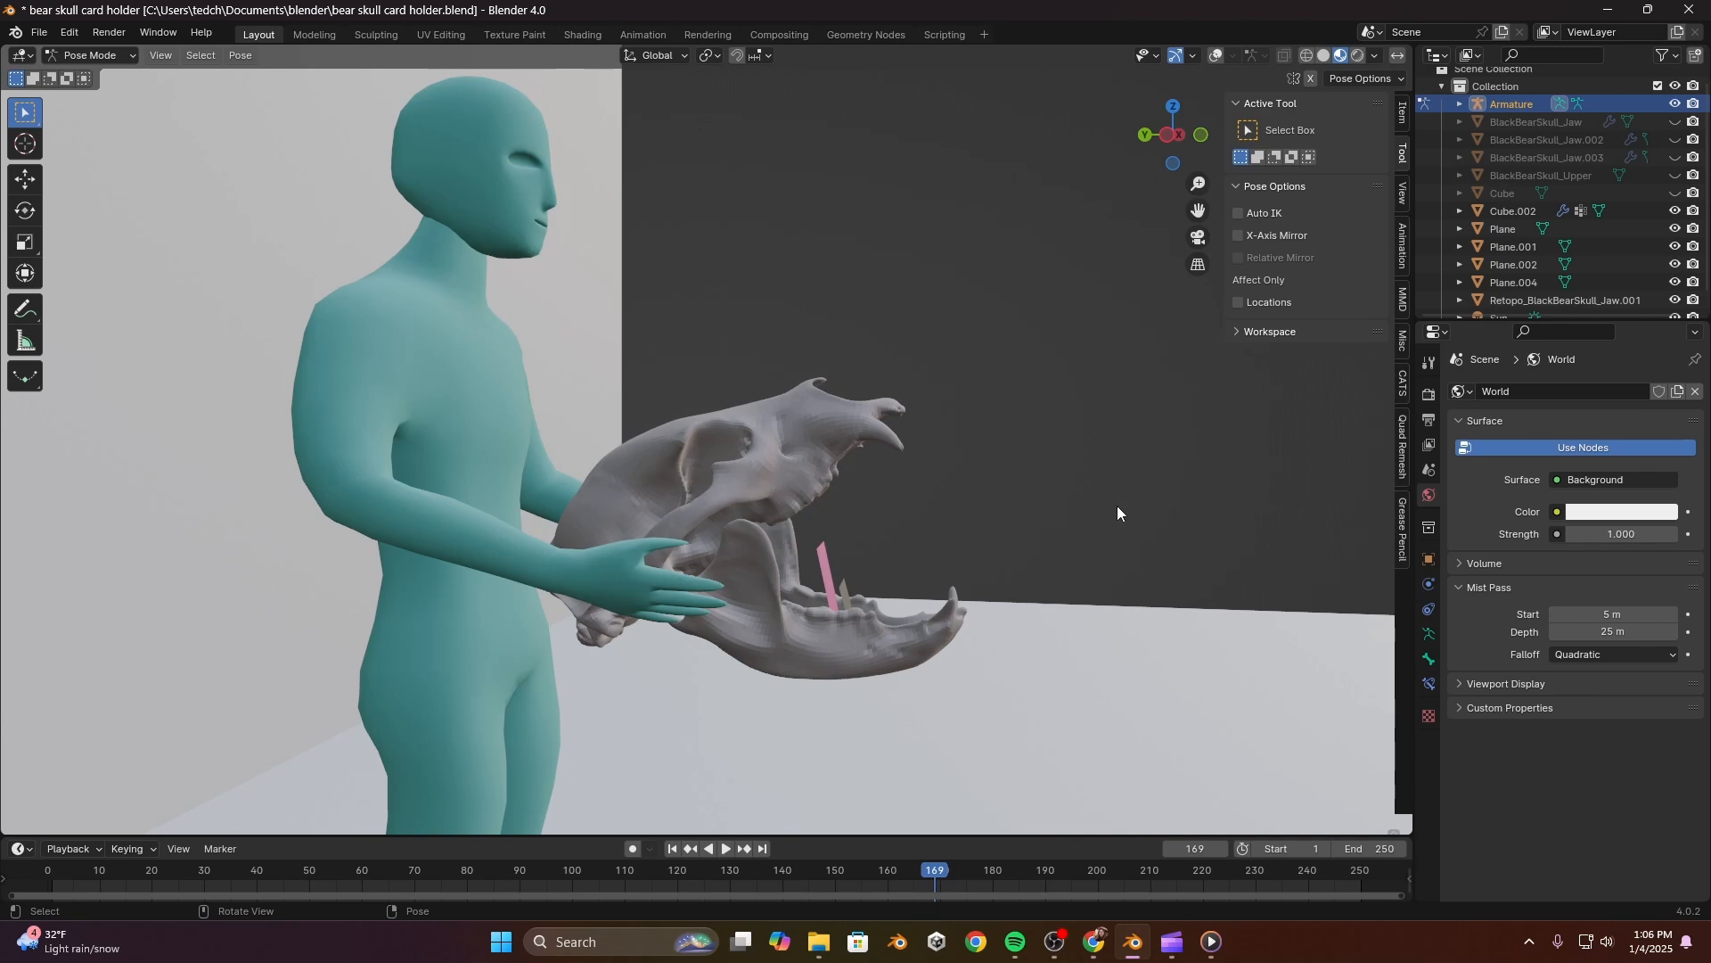
middle_click_drag(1159, 494, 834, 532)
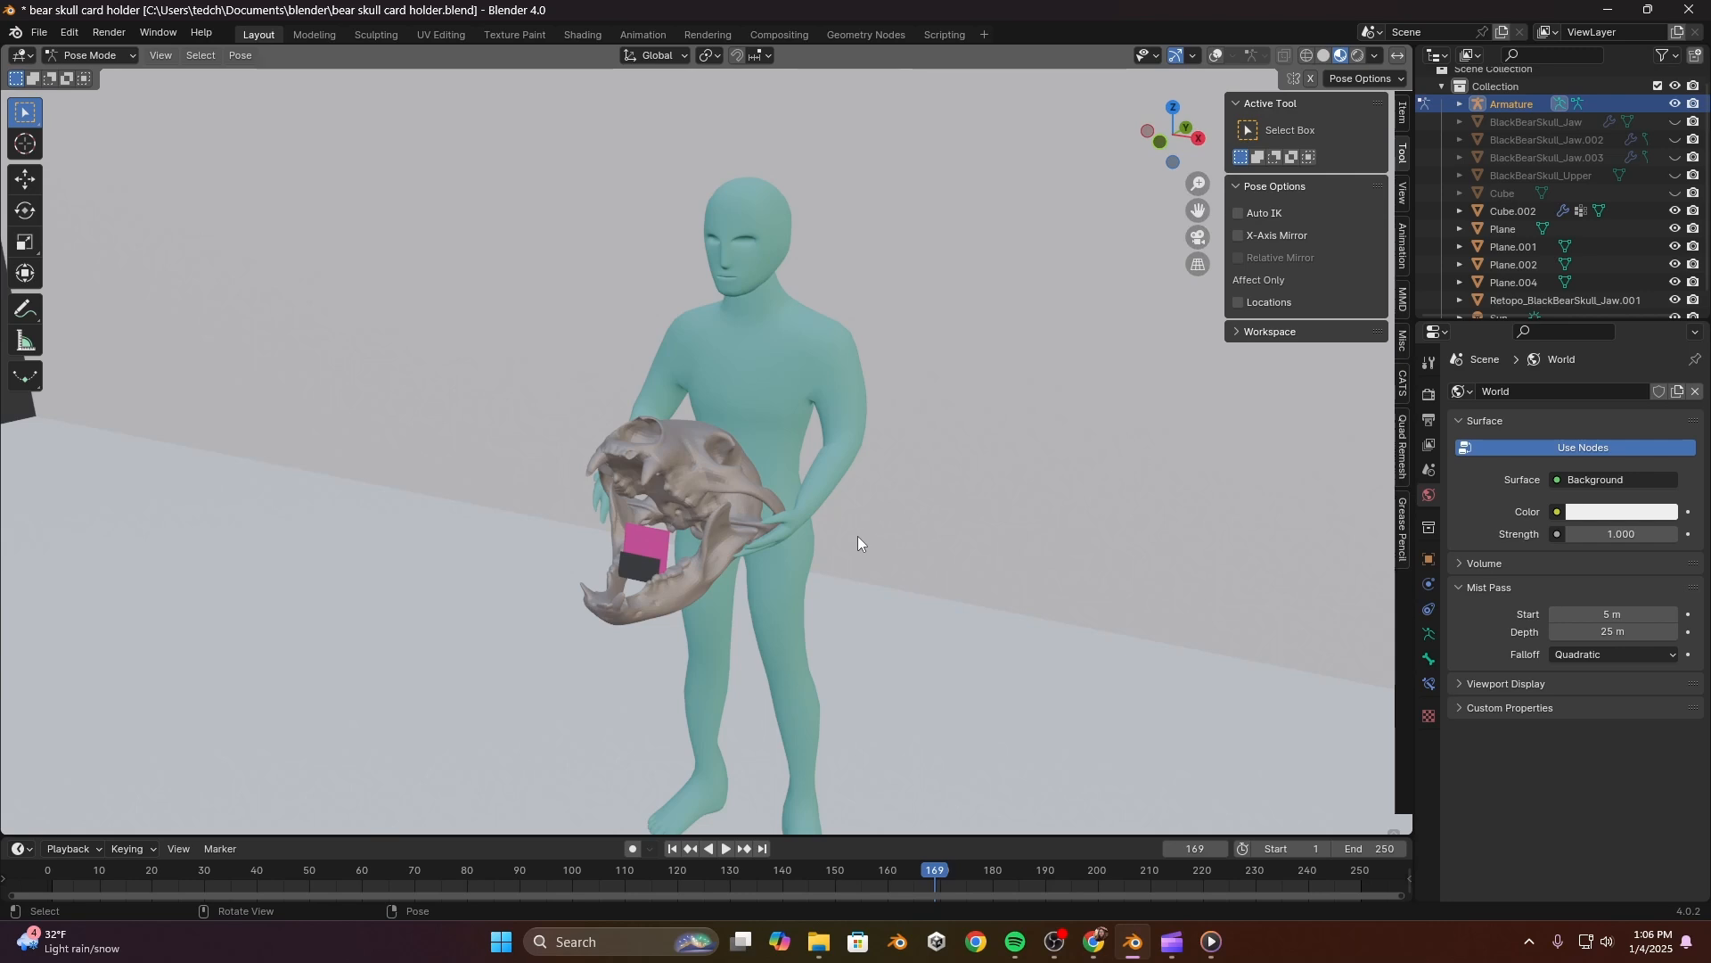
middle_click_drag(857, 536, 1046, 499)
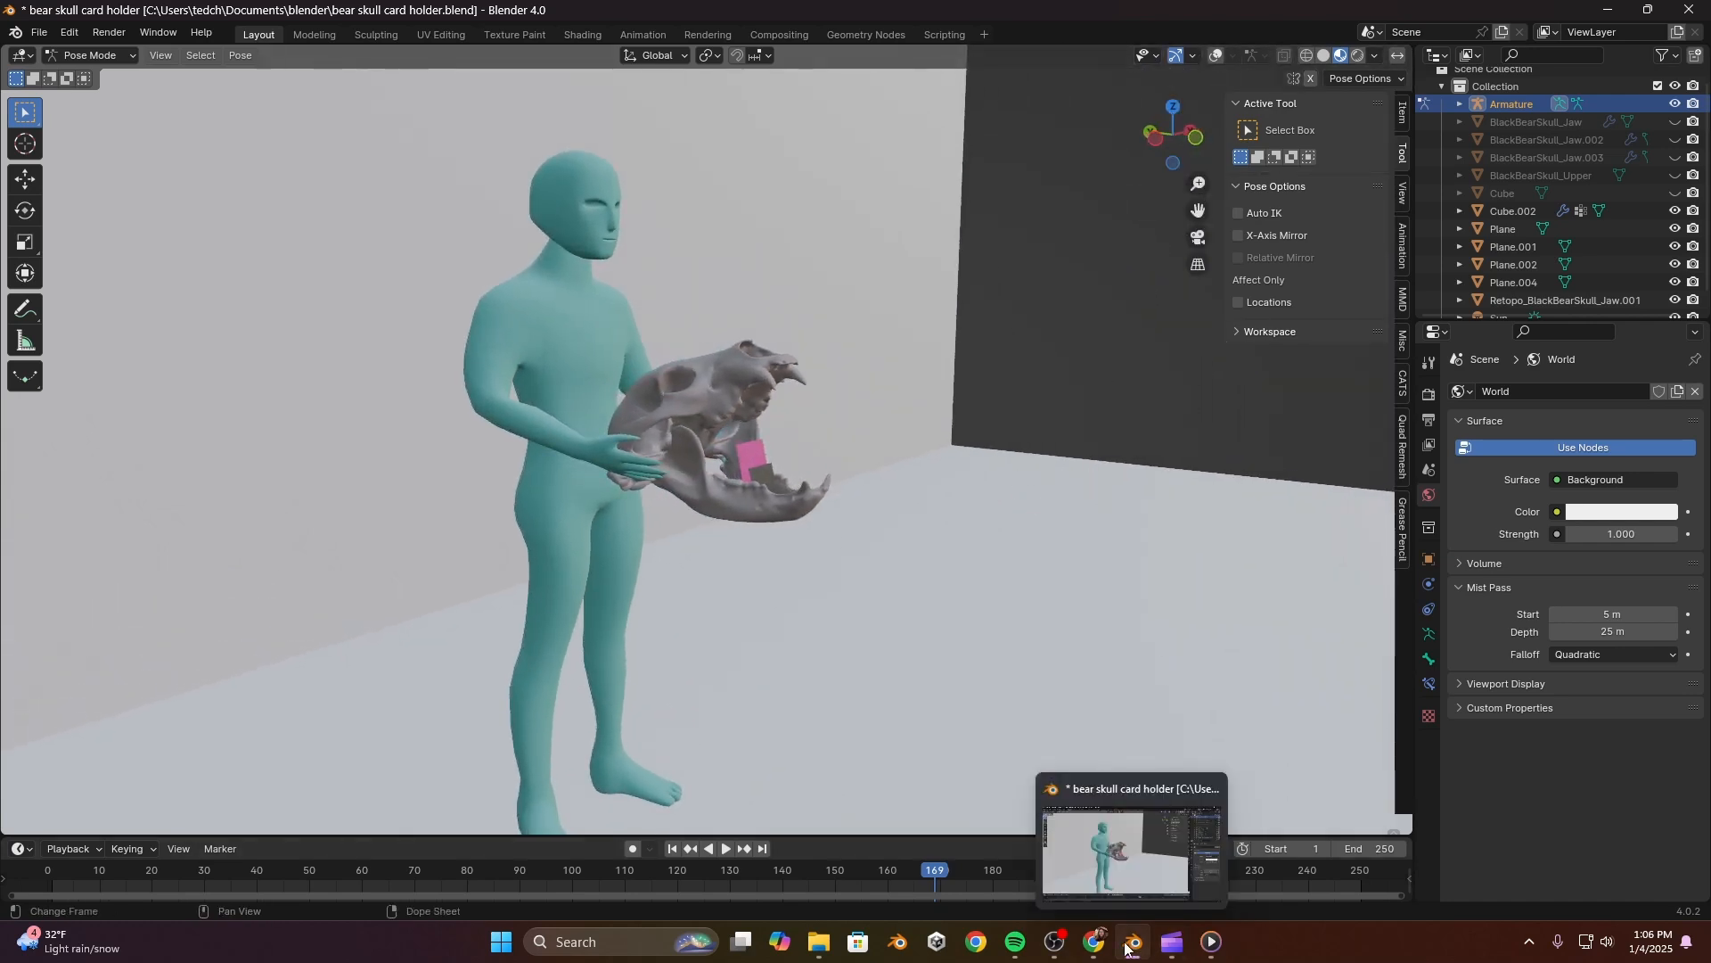
middle_click_drag(1079, 602, 856, 559)
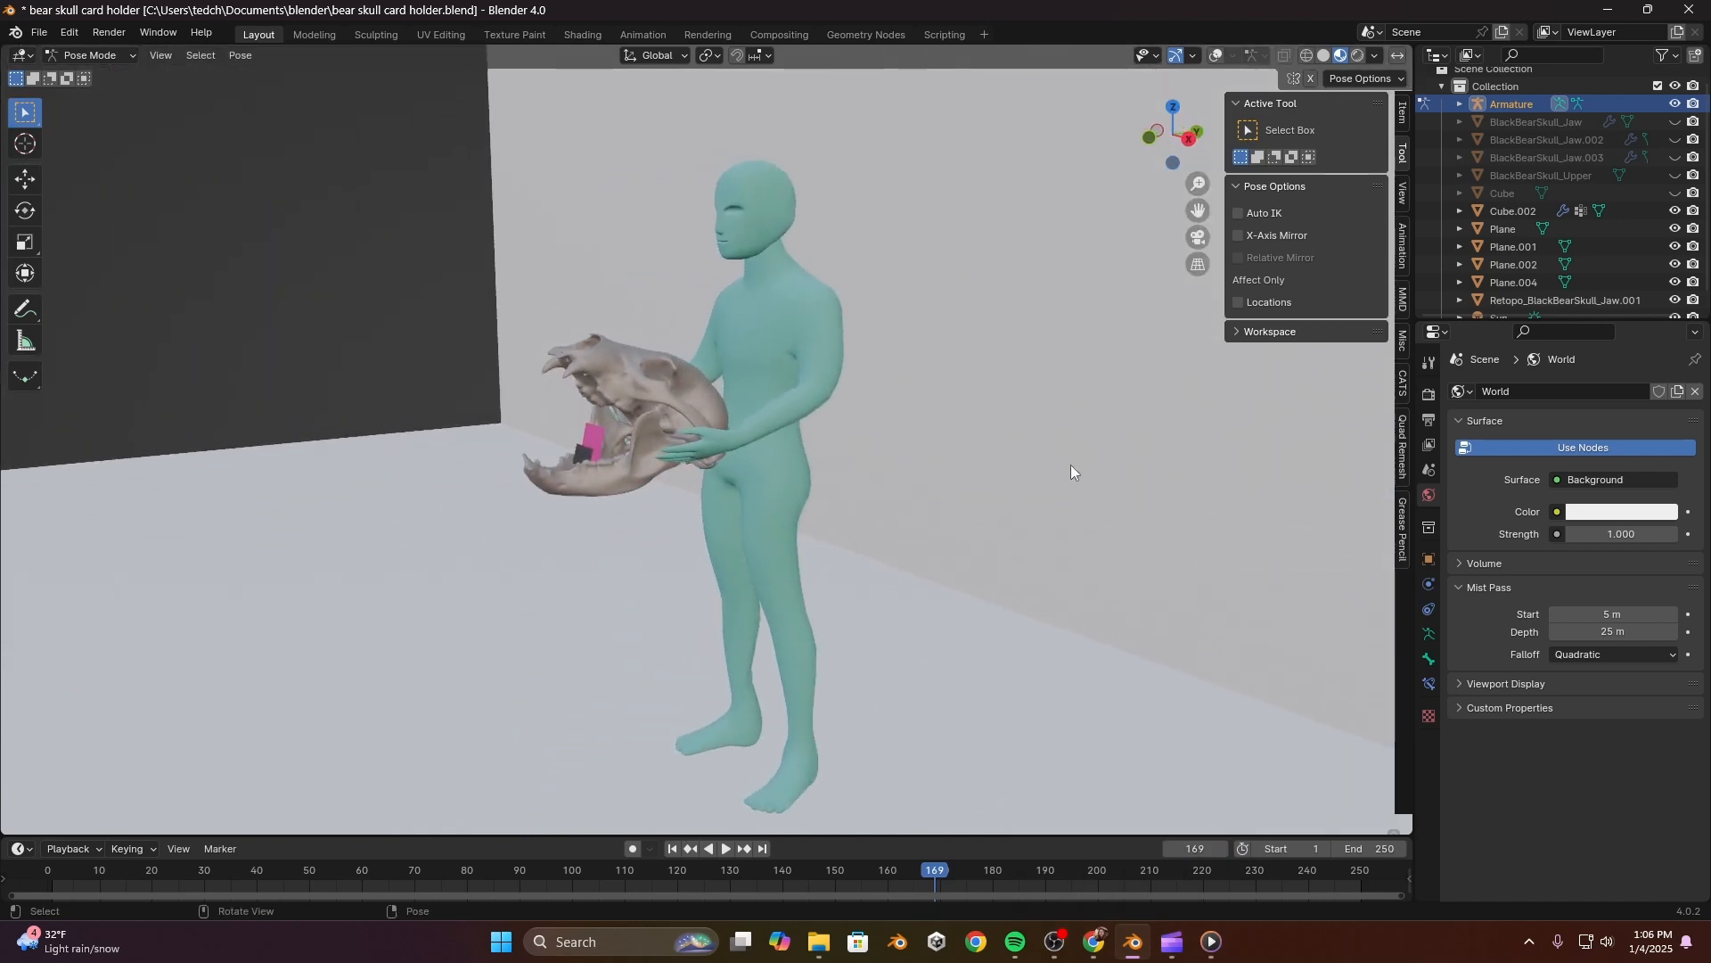
middle_click_drag(1071, 463, 1008, 602)
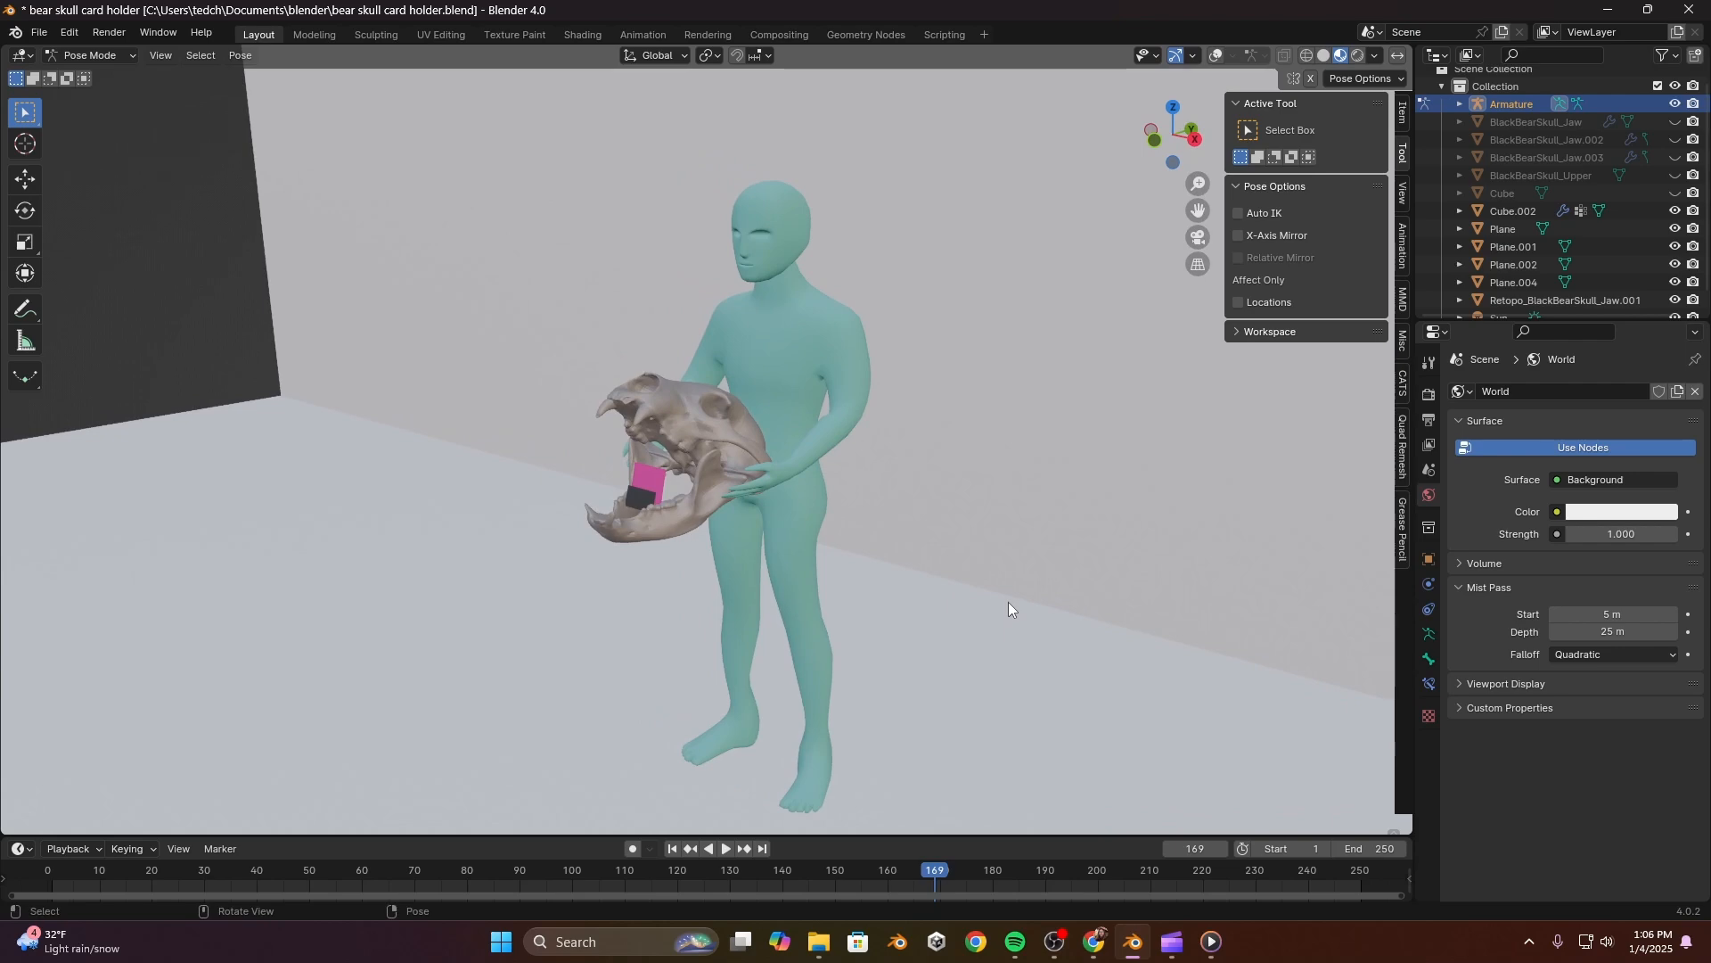
scroll(996, 566, "up", 1)
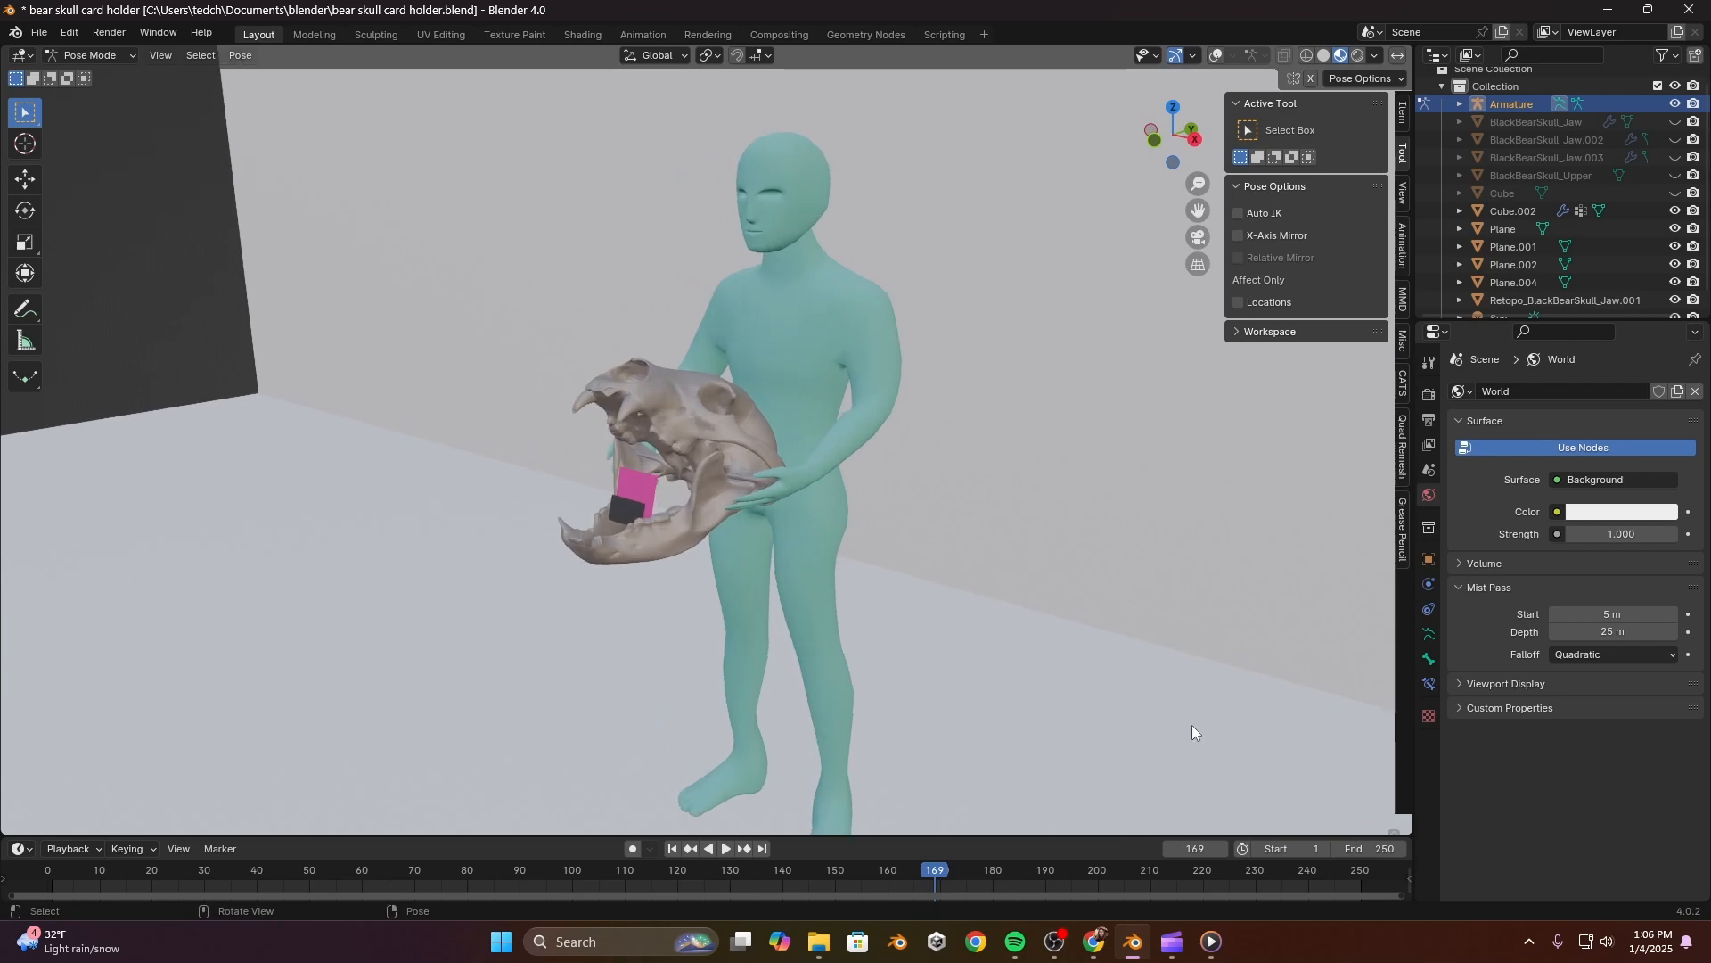